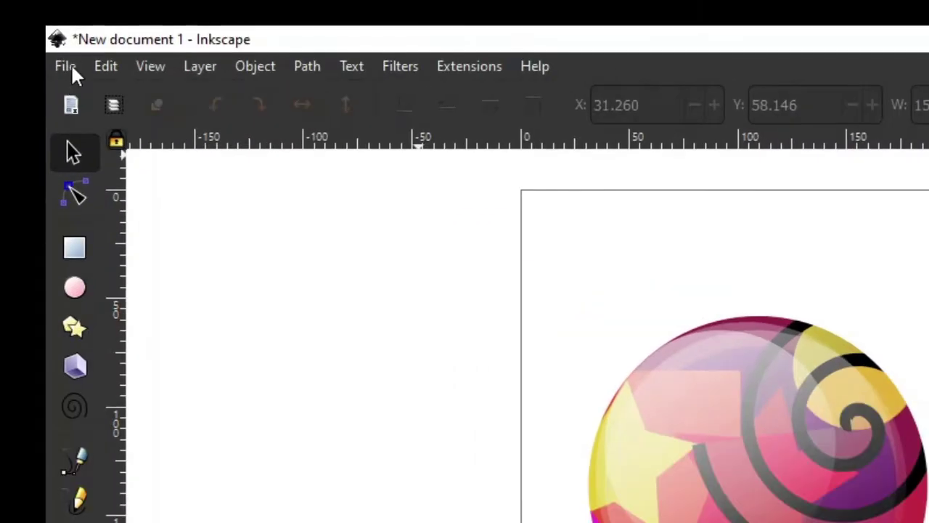
Create a new blank document and maximize its window
{"action": "left_click", "coordinate": [72, 70]}
{"action": "left_click", "coordinate": [83, 97]}
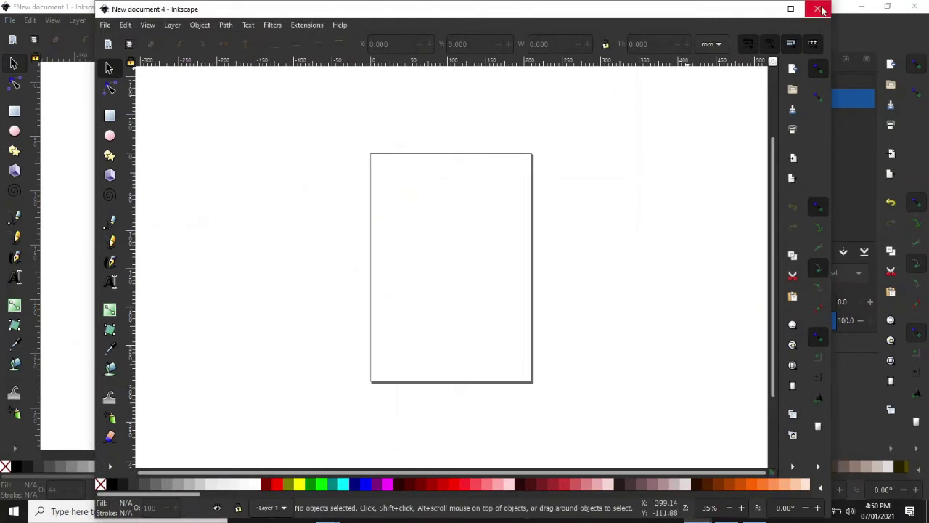
{"action": "left_click", "coordinate": [791, 9]}
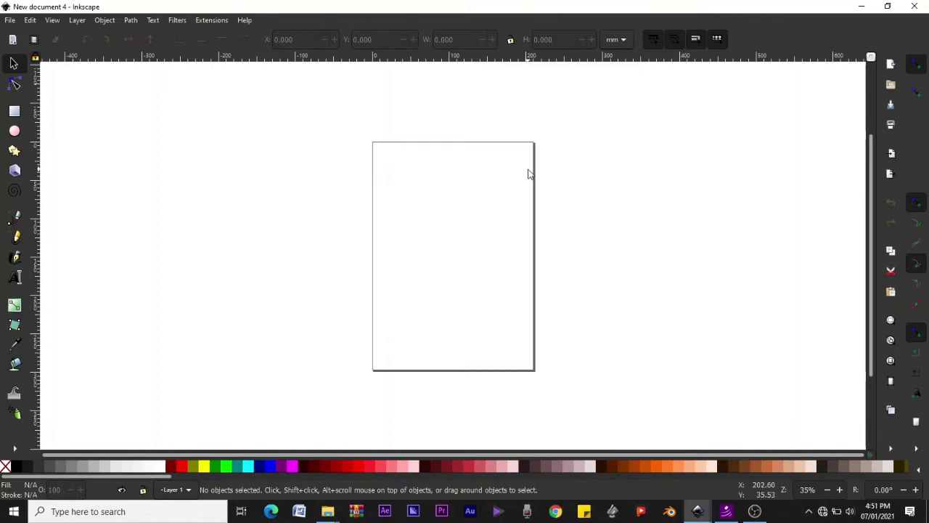
Show the Objects list beside the canvas and widen it
{"action": "scroll", "coordinate": [529, 174], "scroll_direction": "down", "scroll_amount": 2}
{"action": "scroll", "coordinate": [528, 175], "scroll_direction": "up", "scroll_amount": 4}
{"action": "scroll", "coordinate": [528, 174], "scroll_direction": "down", "scroll_amount": 2}
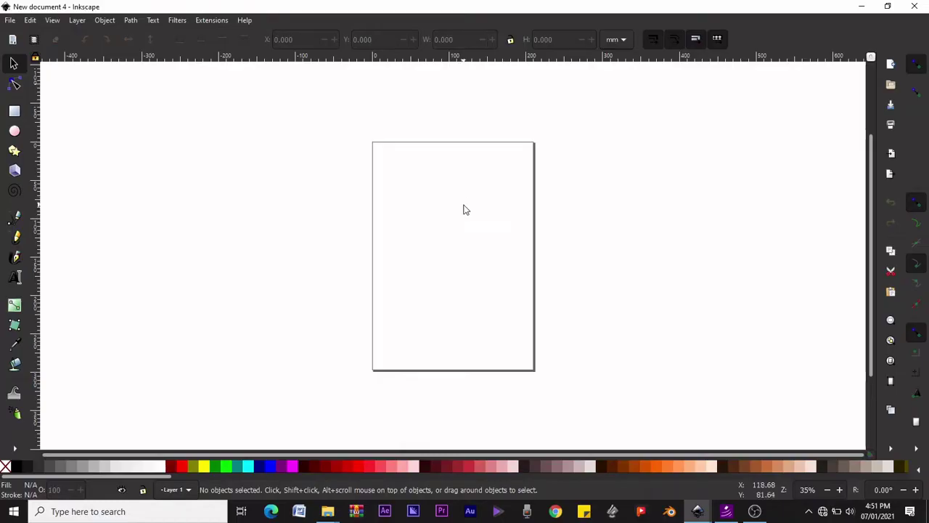
{"action": "scroll", "coordinate": [465, 209], "scroll_direction": "up", "scroll_amount": 3, "text": "ctrl"}
{"action": "left_click", "coordinate": [104, 20]}
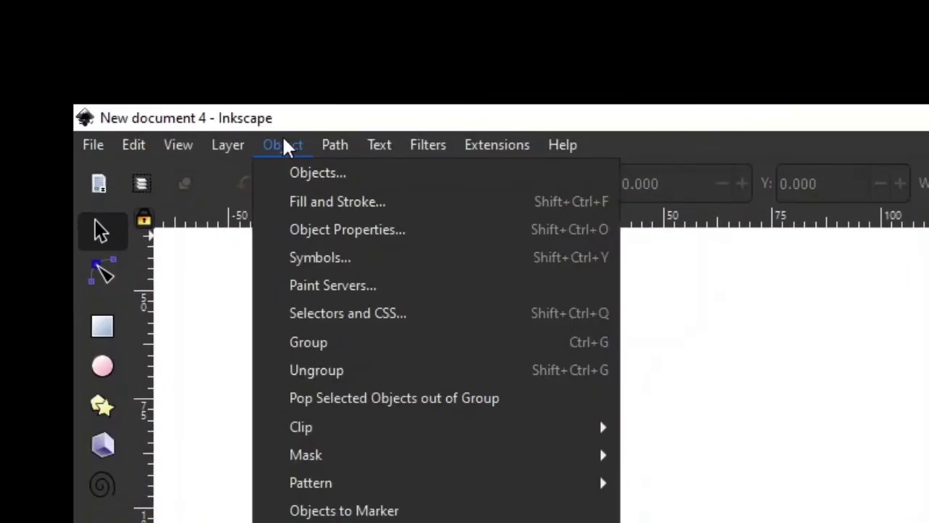
{"action": "left_click", "coordinate": [314, 174]}
{"action": "left_click_drag", "start_coordinate": [725, 132], "coordinate": [627, 138]}
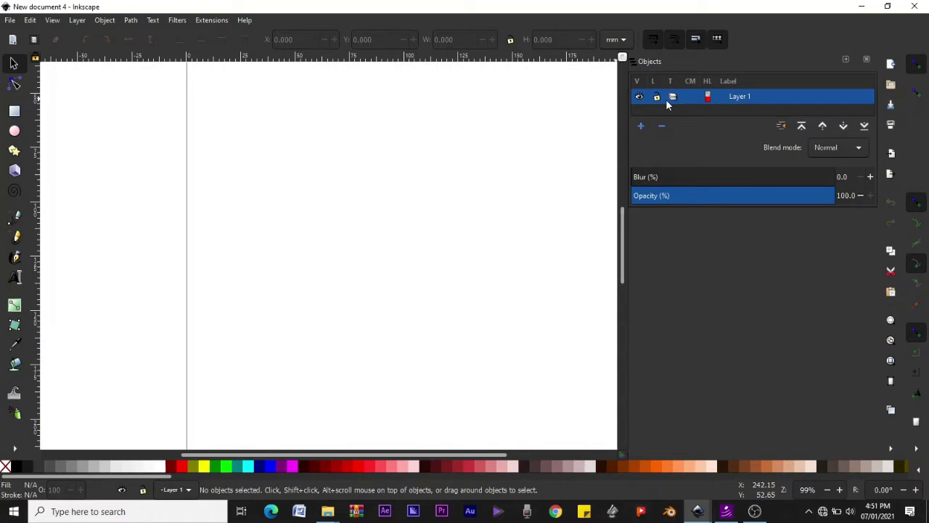
Draw a circle about 109 mm in diameter on the page and make the object list taller
{"action": "left_click", "coordinate": [14, 131]}
{"action": "left_click_drag", "start_coordinate": [267, 137], "coordinate": [508, 377]}
{"action": "scroll", "coordinate": [508, 378], "scroll_direction": "down", "scroll_amount": 2}
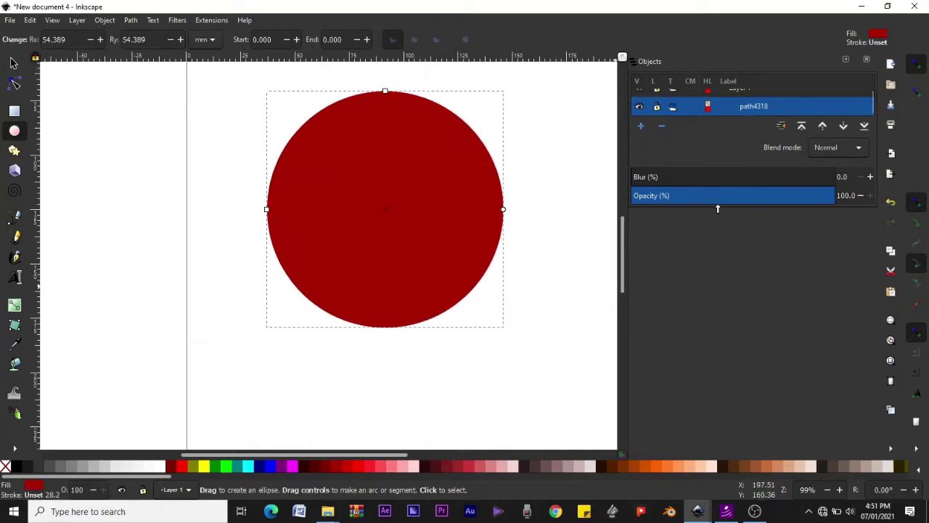
{"action": "left_click_drag", "start_coordinate": [724, 210], "coordinate": [735, 288]}
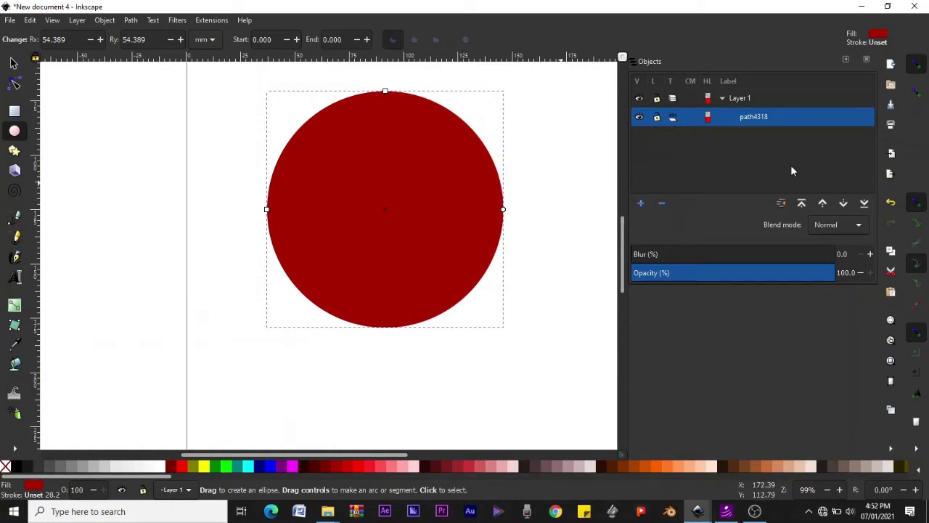
Rename the new ellipse object as "circle" in the object list
{"action": "double_click", "coordinate": [756, 119]}
{"action": "type", "text": "c"}
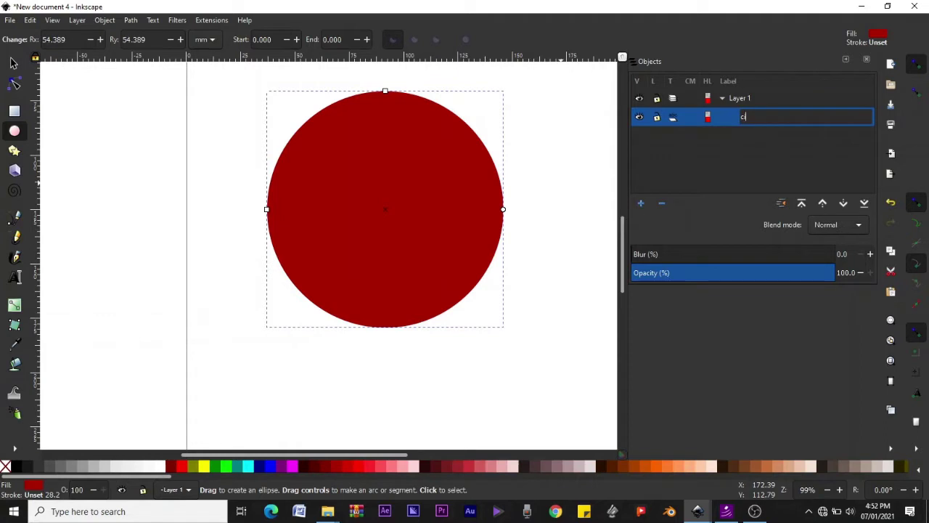
{"action": "type", "text": "ircle"}
{"action": "key", "text": "Return"}
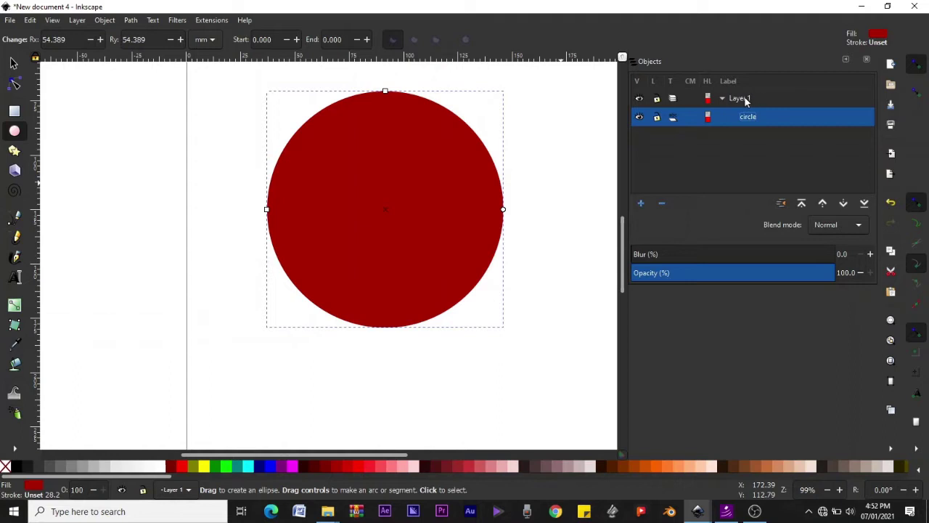
Rename Layer 1 as "drawing board"
{"action": "left_click", "coordinate": [747, 100]}
{"action": "right_click", "coordinate": [744, 99]}
{"action": "left_click", "coordinate": [765, 107]}
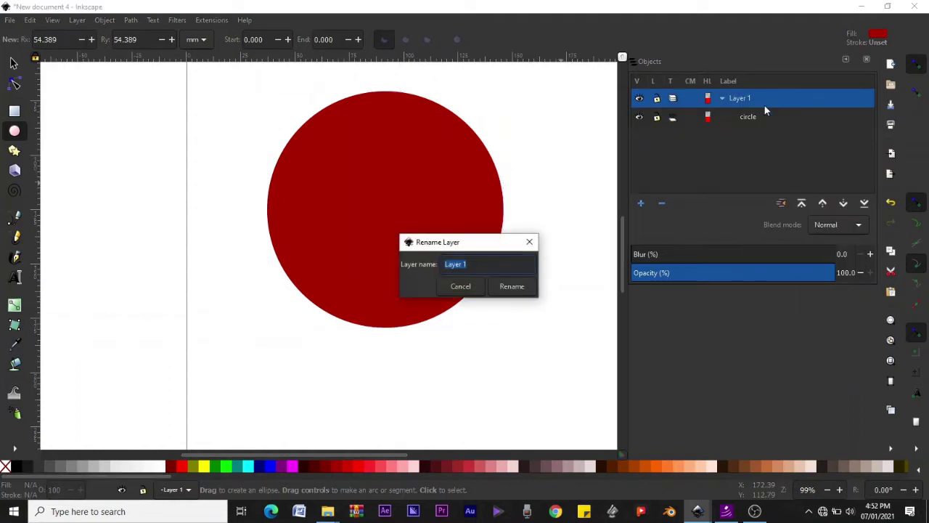
{"action": "type", "text": "drawing board"}
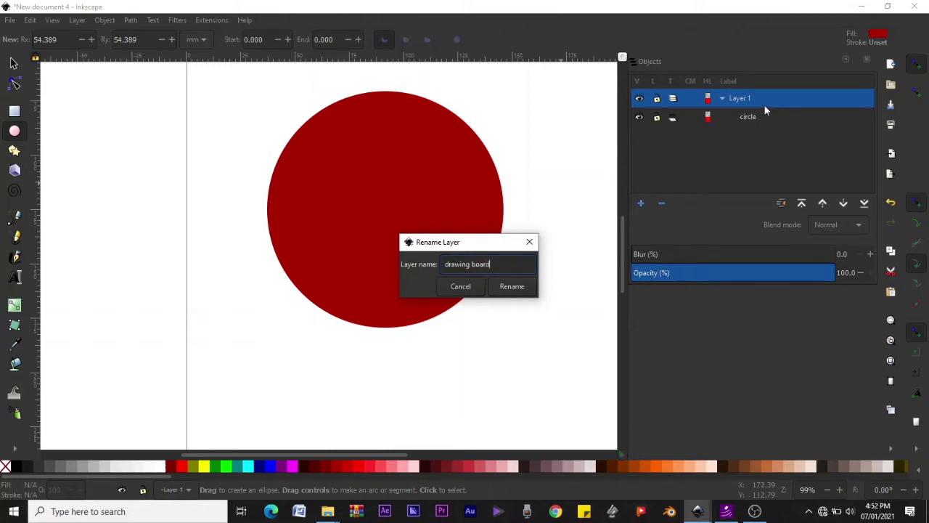
{"action": "key", "text": "Return"}
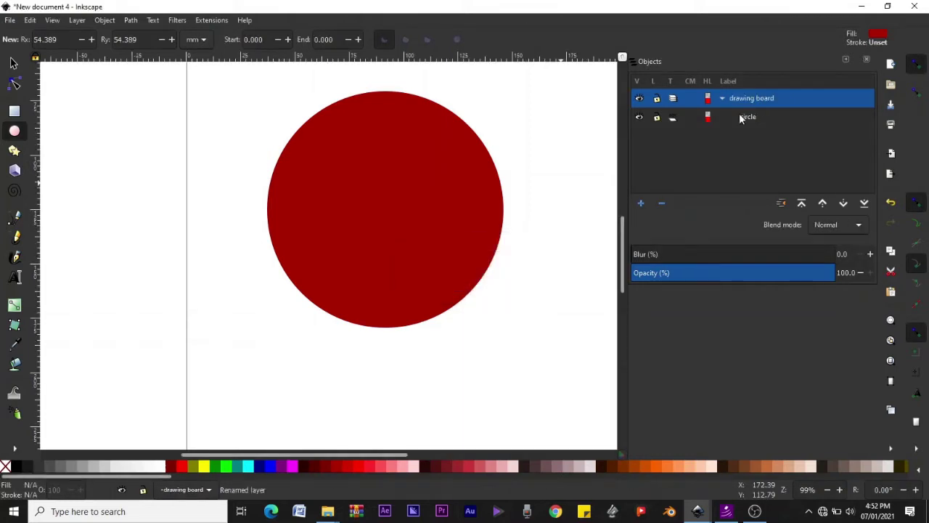
Create a clip group from the circle and inspect the clip object nested inside the group
{"action": "left_click", "coordinate": [748, 117]}
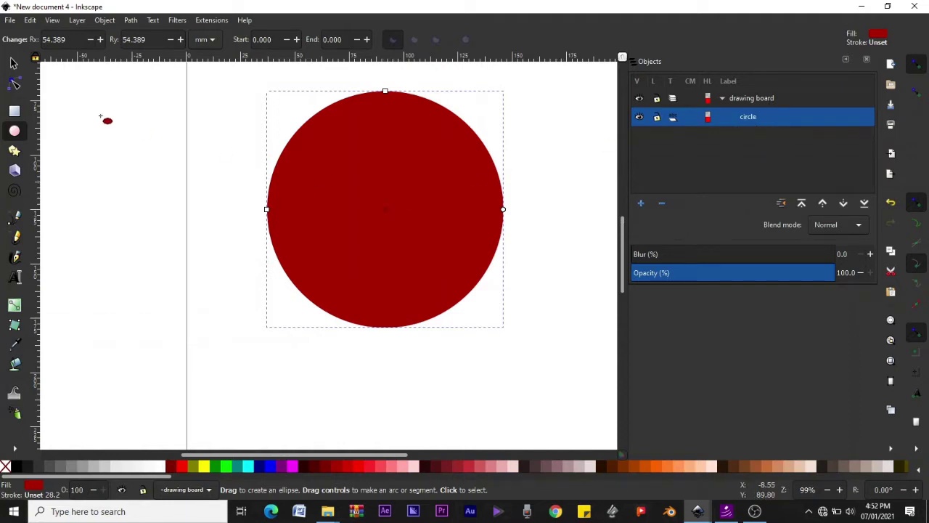
{"action": "right_click", "coordinate": [332, 158]}
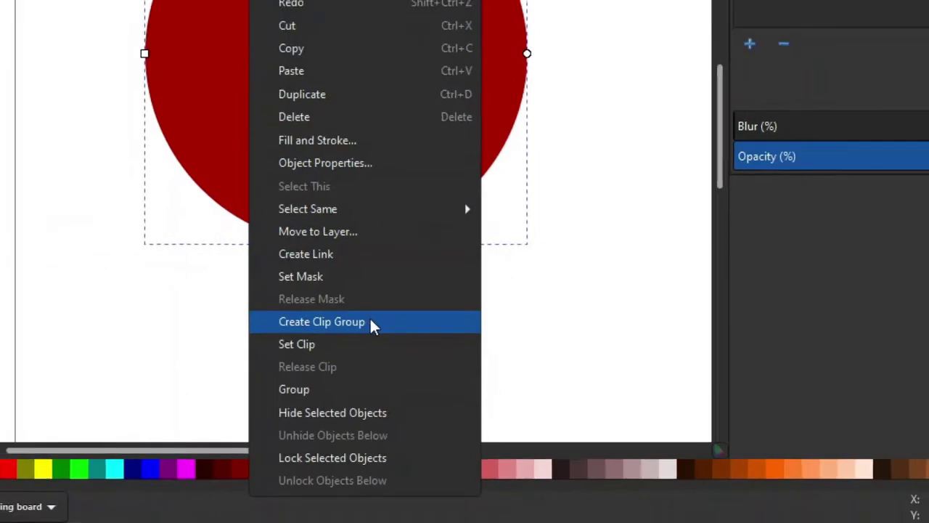
{"action": "left_click", "coordinate": [312, 289]}
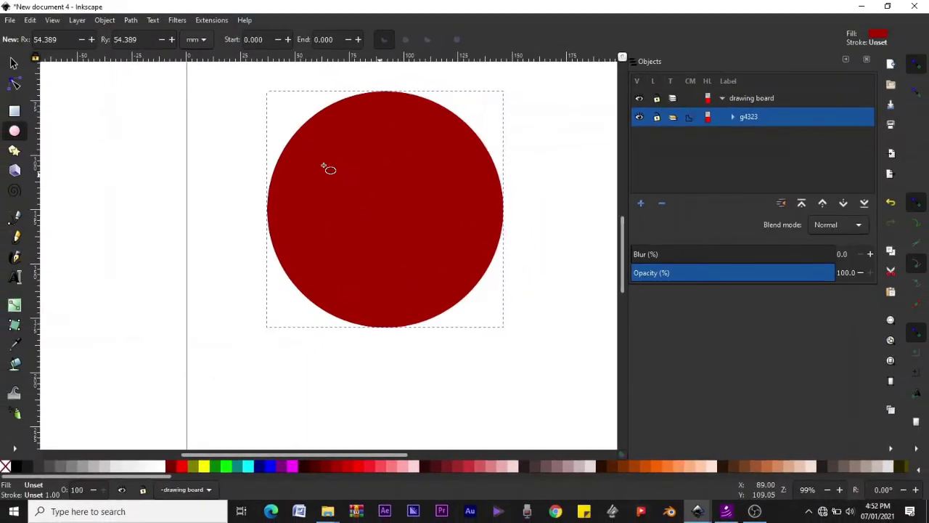
{"action": "left_click", "coordinate": [732, 118]}
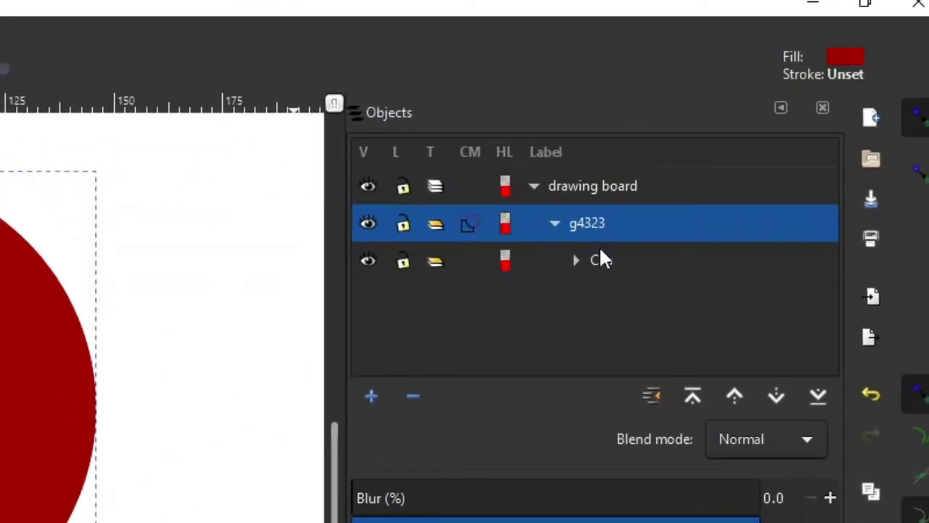
{"action": "left_click", "coordinate": [577, 261]}
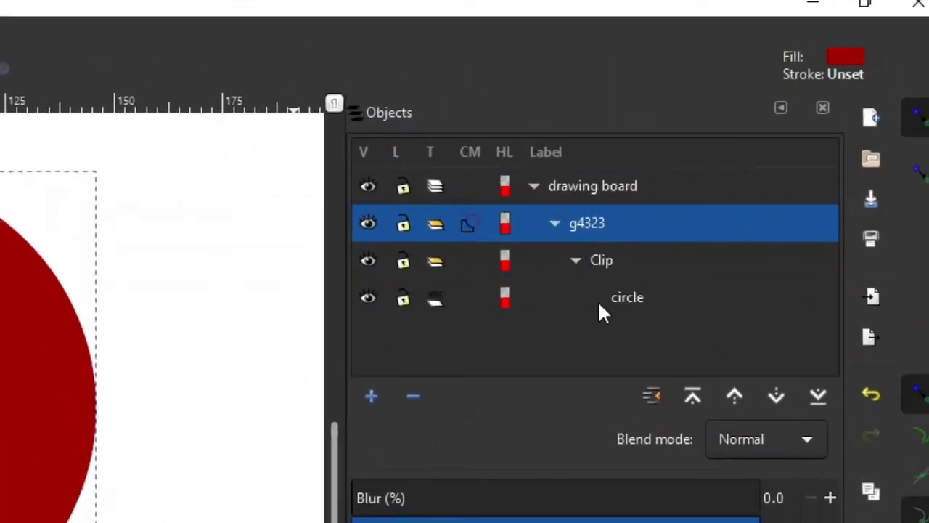
{"action": "left_click", "coordinate": [577, 263]}
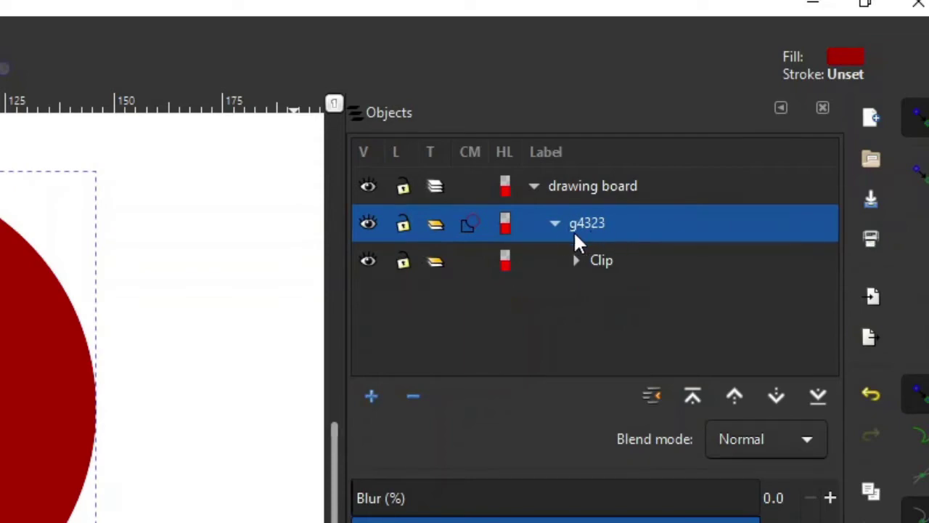
{"action": "left_click", "coordinate": [554, 226]}
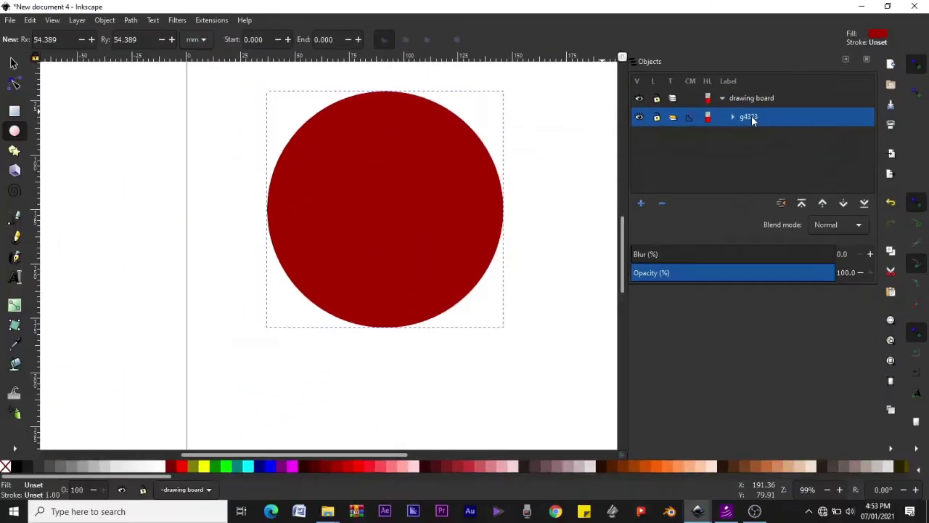
Move the clipped circle slightly down to about X 36.6, Y 79.6 mm and rename its group as "clip group"
{"action": "left_click", "coordinate": [13, 64]}
{"action": "left_click_drag", "start_coordinate": [396, 212], "coordinate": [381, 228]}
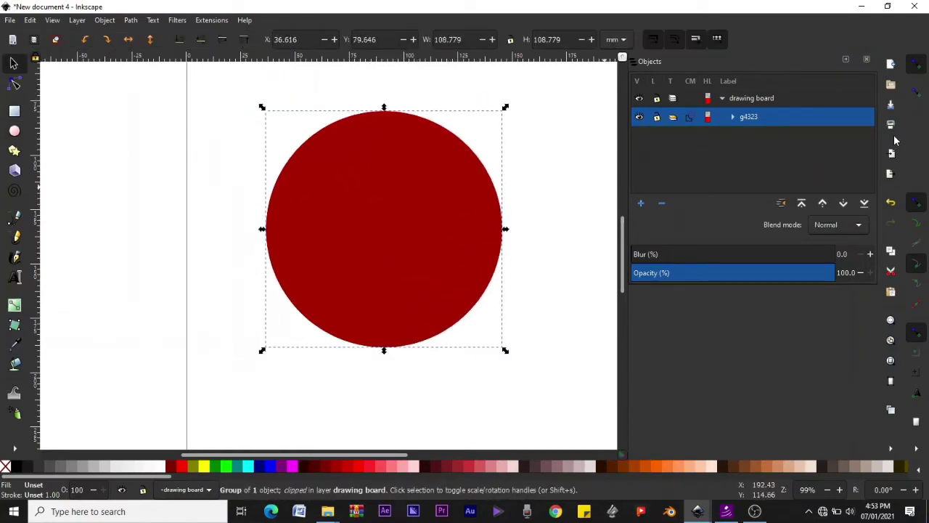
{"action": "double_click", "coordinate": [753, 121]}
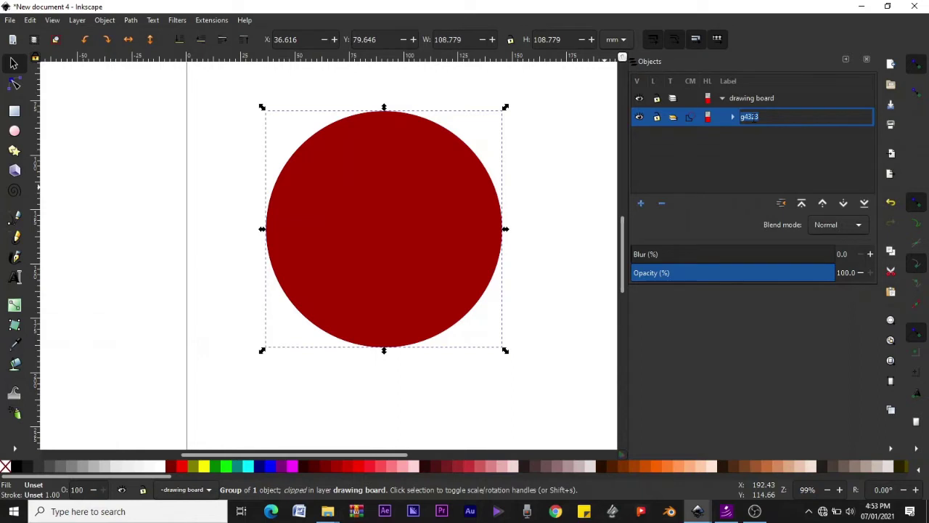
{"action": "type", "text": "clip group"}
{"action": "key", "text": "Return"}
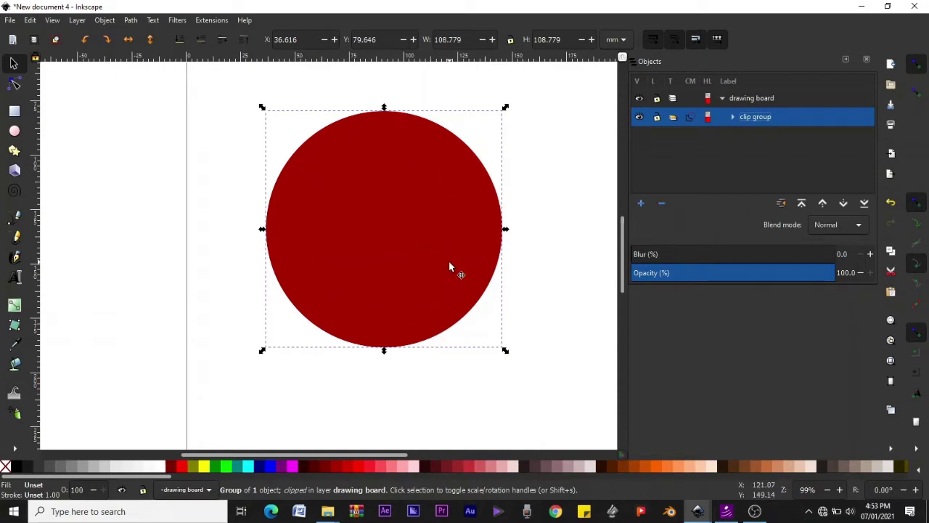
Draw a five-pointed star about 88 mm wide, place it over the circle's left edge and fill it with muted rose
{"action": "left_click", "coordinate": [14, 151]}
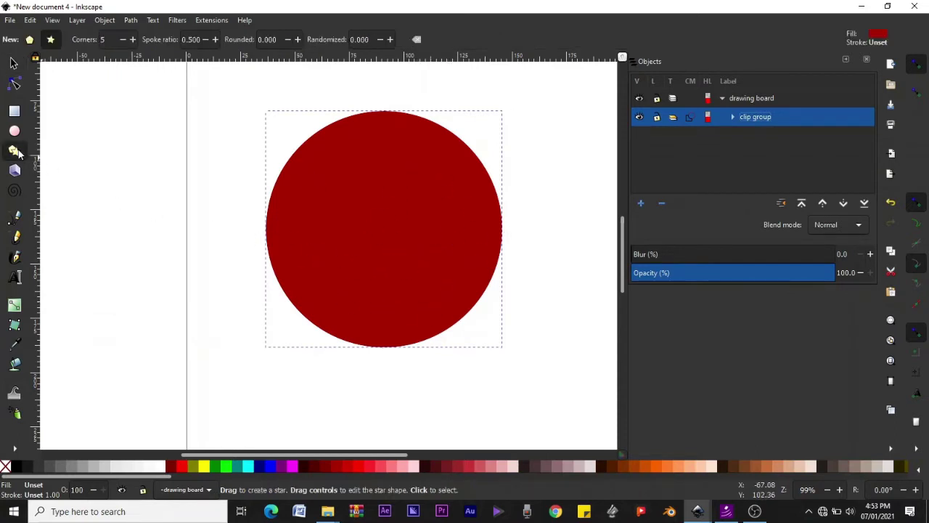
{"action": "left_click_drag", "start_coordinate": [201, 141], "coordinate": [252, 220]}
{"action": "key", "text": "s"}
{"action": "left_click_drag", "start_coordinate": [216, 164], "coordinate": [270, 259]}
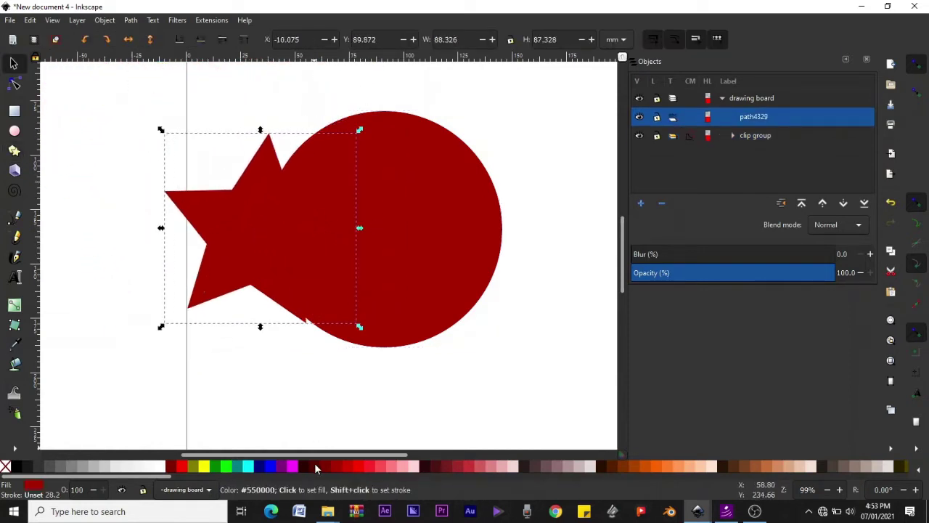
{"action": "left_click", "coordinate": [395, 465]}
{"action": "left_click", "coordinate": [478, 463]}
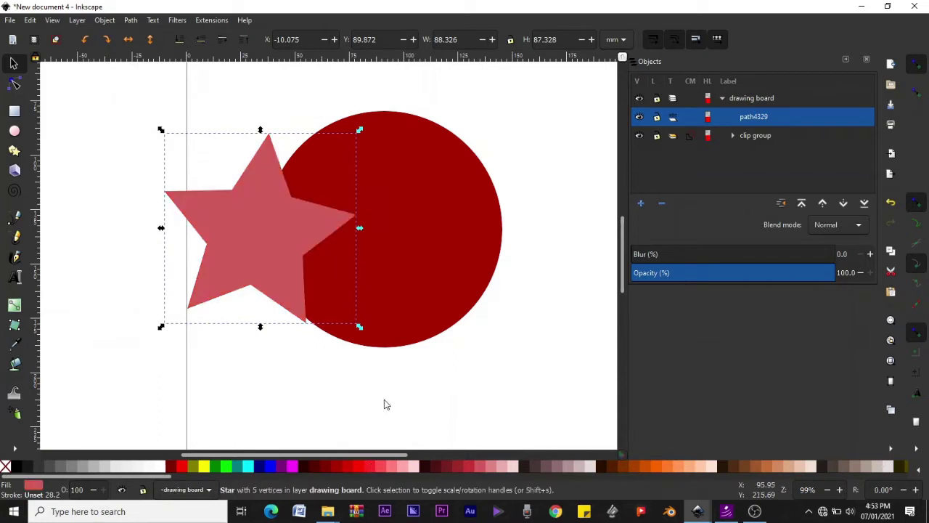
Draw a pentagon about 57 mm wide, place it over the circle's right side and fill it green
{"action": "left_click", "coordinate": [379, 242]}
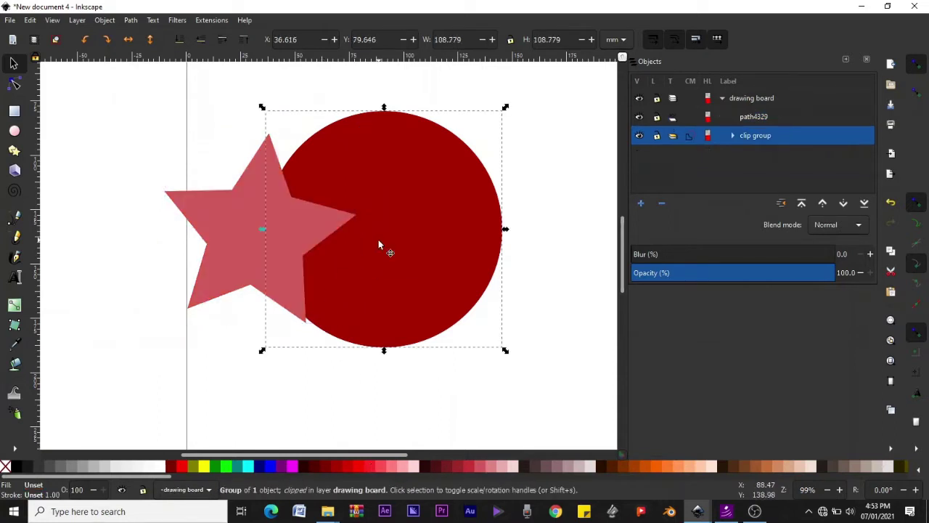
{"action": "left_click", "coordinate": [14, 150]}
{"action": "mouse_move", "coordinate": [355, 135]}
{"action": "left_mouse_down"}
{"action": "mouse_move", "coordinate": [482, 218]}
{"action": "mouse_move", "coordinate": [400, 232]}
{"action": "mouse_move", "coordinate": [389, 191]}
{"action": "left_mouse_up"}
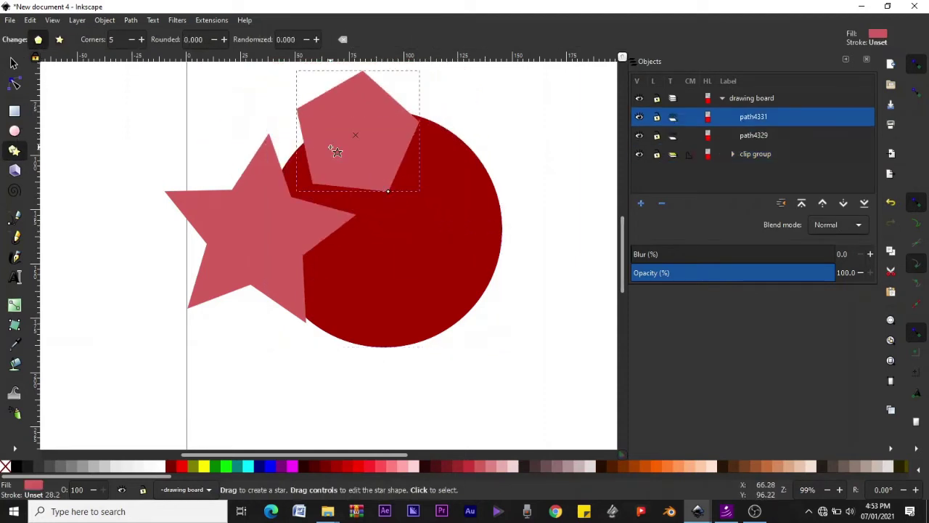
{"action": "key", "text": "s"}
{"action": "left_click_drag", "start_coordinate": [329, 152], "coordinate": [438, 227]}
{"action": "left_click", "coordinate": [222, 472]}
Reposition the star over the circle's left part and the pentagon over its upper right edge at about X 112, Y 91 mm
{"action": "left_click_drag", "start_coordinate": [270, 234], "coordinate": [341, 255]}
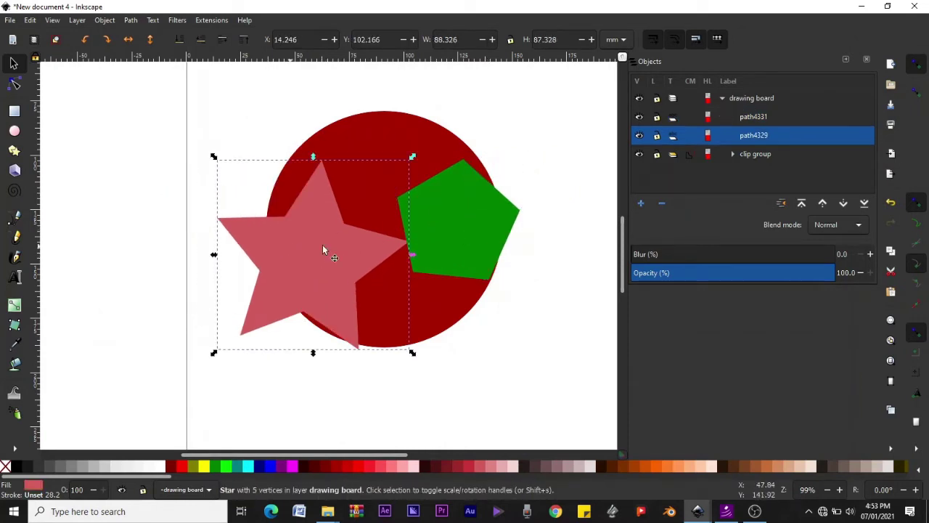
{"action": "left_click_drag", "start_coordinate": [478, 218], "coordinate": [500, 219]}
{"action": "left_click", "coordinate": [332, 262]}
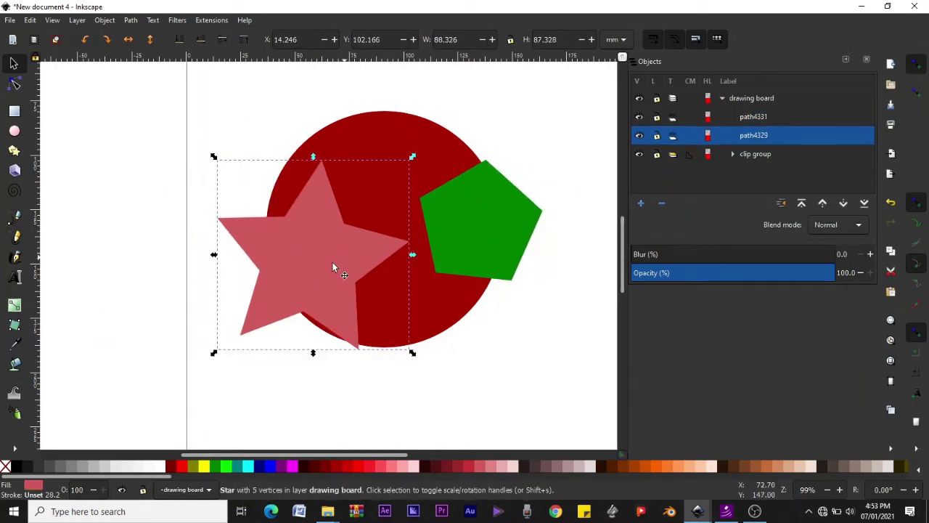
{"action": "left_click", "coordinate": [477, 215]}
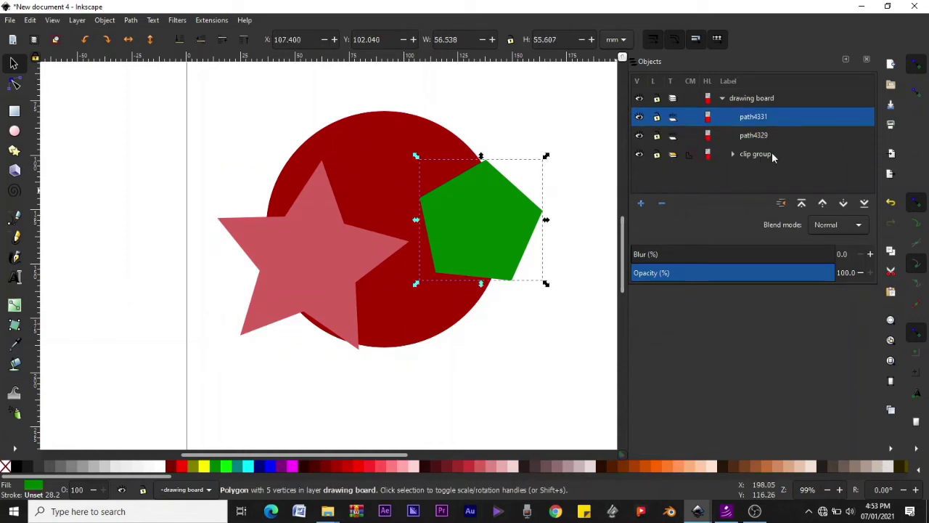
{"action": "left_click_drag", "start_coordinate": [346, 276], "coordinate": [310, 263]}
{"action": "left_click_drag", "start_coordinate": [490, 210], "coordinate": [507, 198]}
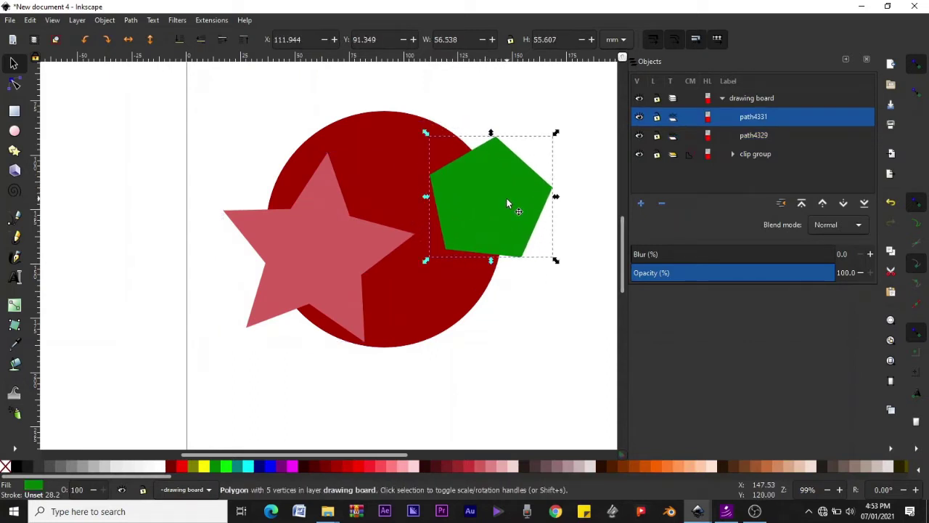
Cut the green pentagon from the drawing board layer
{"action": "right_click", "coordinate": [507, 203]}
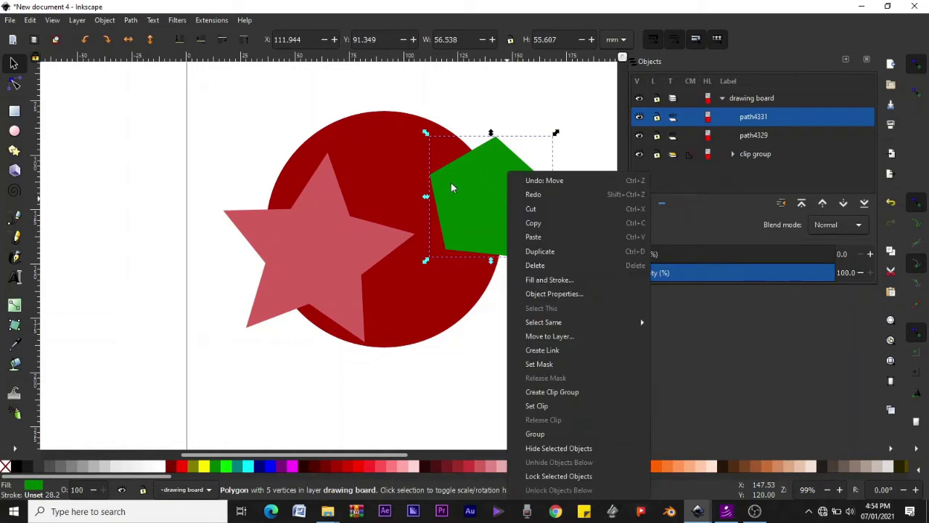
{"action": "left_click", "coordinate": [473, 175]}
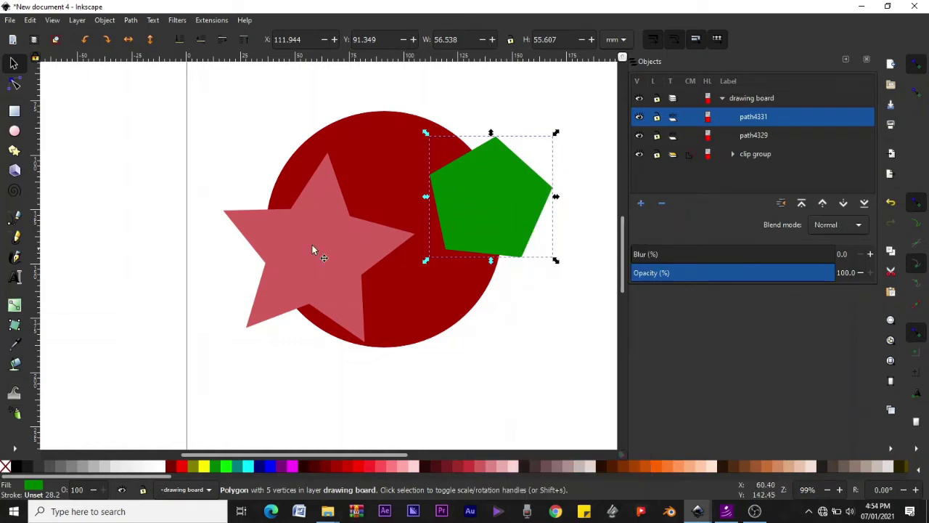
{"action": "right_click", "coordinate": [483, 198]}
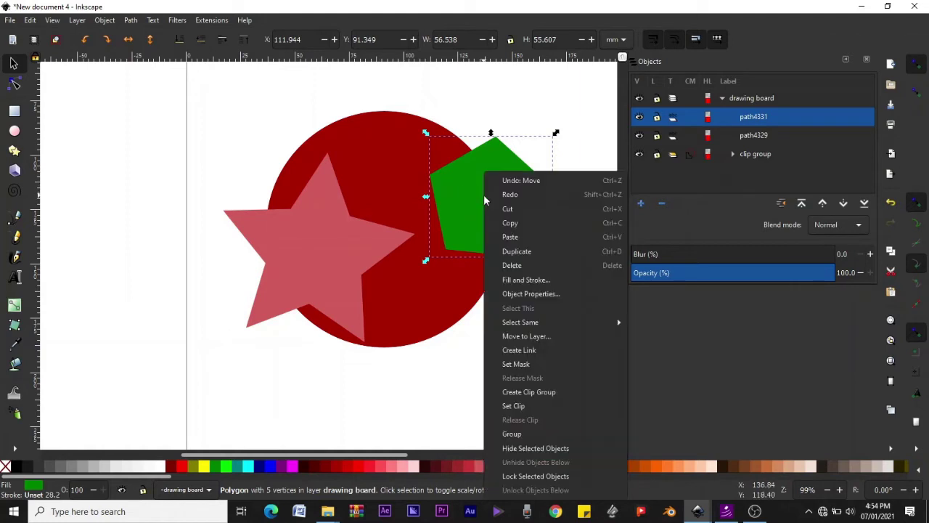
{"action": "left_click", "coordinate": [518, 216]}
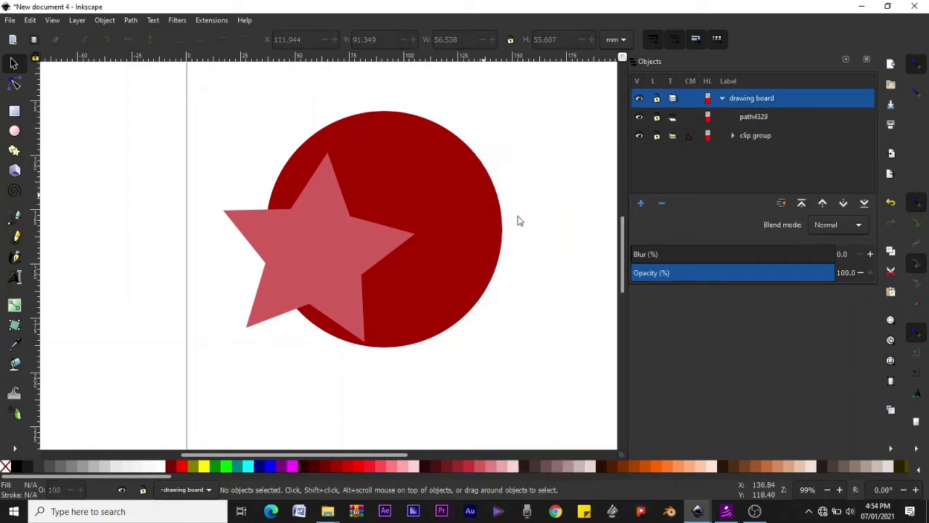
Enter the clip group, paste the green pentagon in place inside it and move it to about X 107, Y 90 mm
{"action": "left_click", "coordinate": [431, 175]}
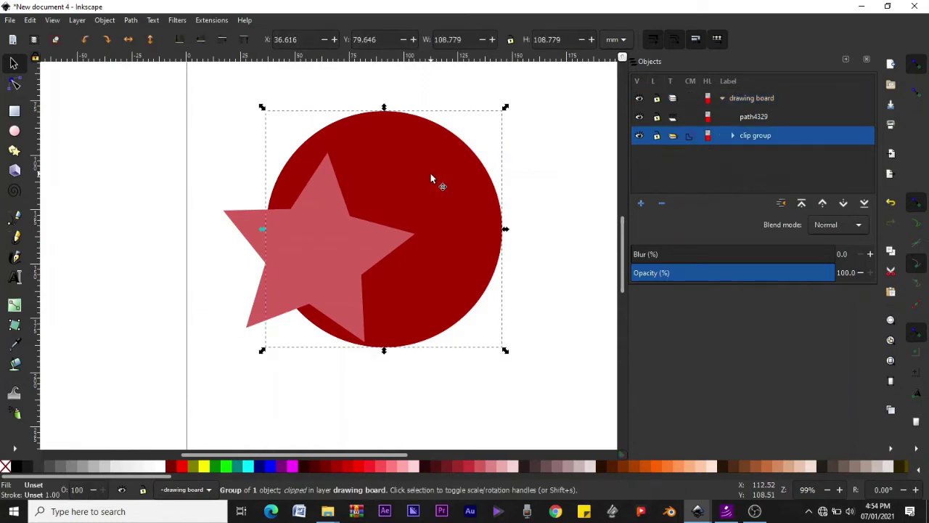
{"action": "right_click", "coordinate": [431, 179]}
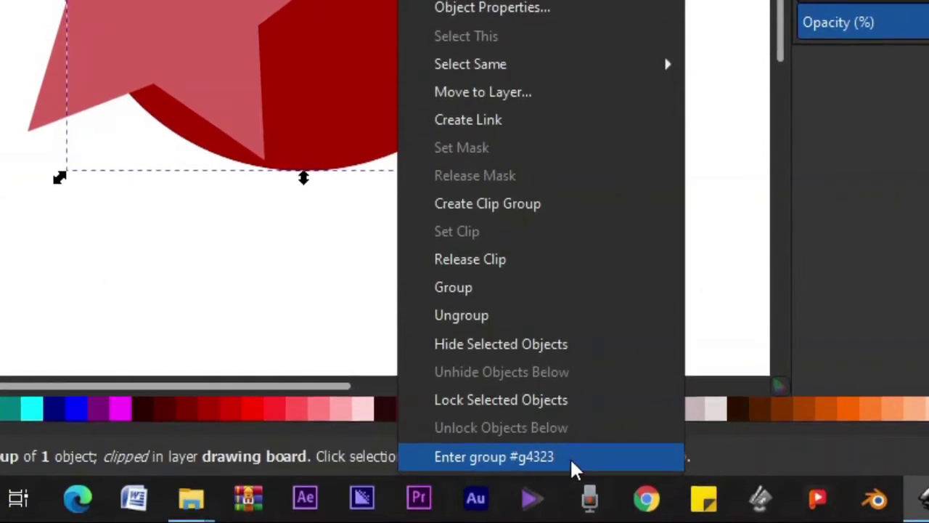
{"action": "left_click", "coordinate": [570, 457]}
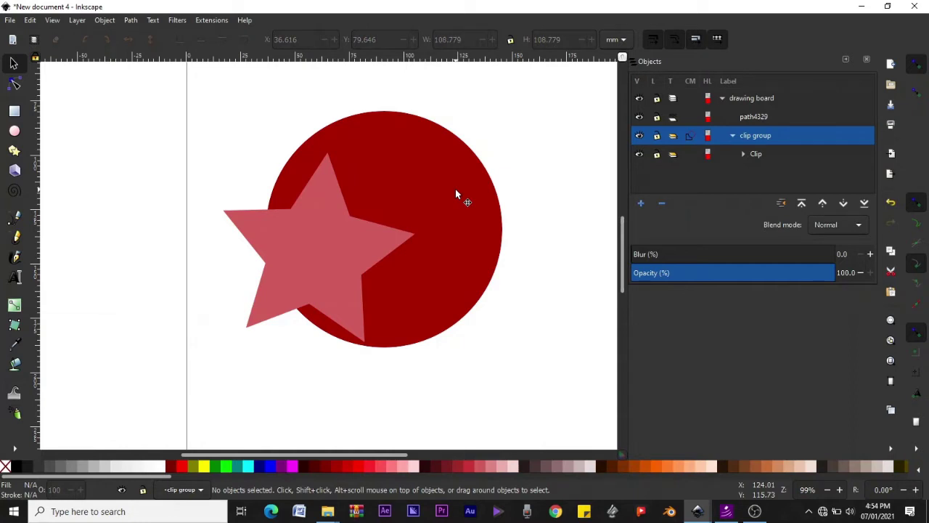
{"action": "key", "text": "ctrl"}
{"action": "key", "text": "ctrl+alt+v"}
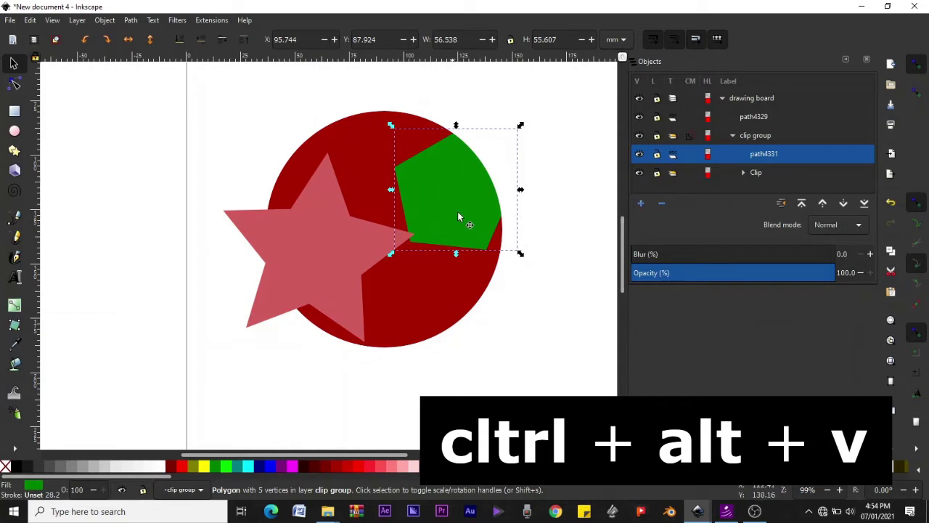
{"action": "mouse_move", "coordinate": [464, 221]}
{"action": "left_mouse_down"}
{"action": "mouse_move", "coordinate": [415, 171]}
{"action": "mouse_move", "coordinate": [351, 160]}
{"action": "mouse_move", "coordinate": [314, 249]}
{"action": "mouse_move", "coordinate": [370, 346]}
{"action": "mouse_move", "coordinate": [481, 318]}
{"action": "mouse_move", "coordinate": [519, 249]}
{"action": "mouse_move", "coordinate": [435, 251]}
{"action": "mouse_move", "coordinate": [373, 202]}
{"action": "mouse_move", "coordinate": [290, 231]}
{"action": "mouse_move", "coordinate": [300, 190]}
{"action": "mouse_move", "coordinate": [457, 209]}
{"action": "mouse_move", "coordinate": [506, 317]}
{"action": "mouse_move", "coordinate": [468, 218]}
{"action": "left_mouse_up"}
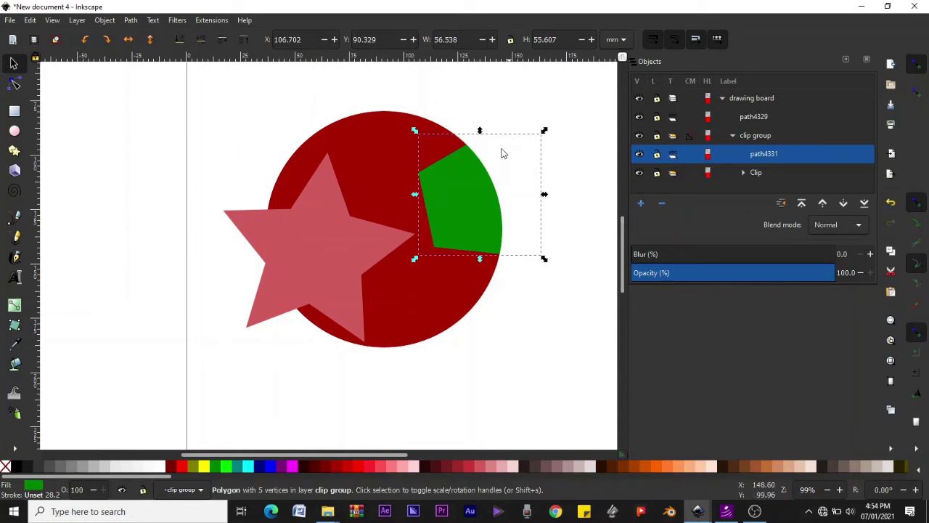
Cut the rose star from the drawing board layer and paste it in place inside the clip group
{"action": "left_click", "coordinate": [328, 246]}
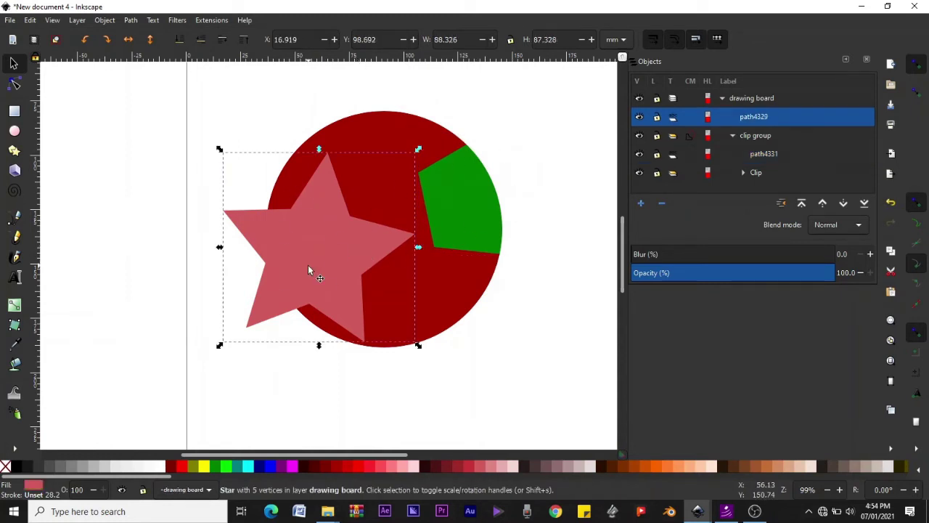
{"action": "key", "text": "Delete"}
{"action": "left_click", "coordinate": [325, 240]}
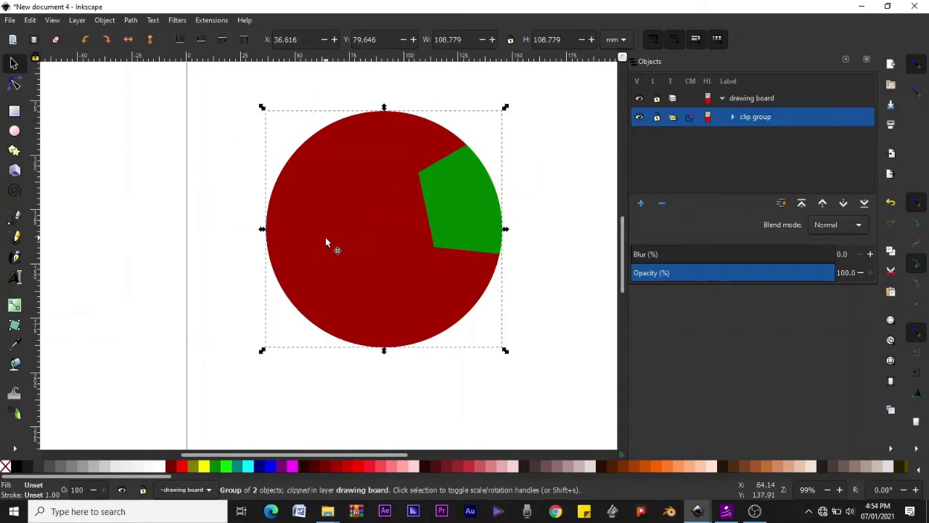
{"action": "right_click", "coordinate": [325, 237]}
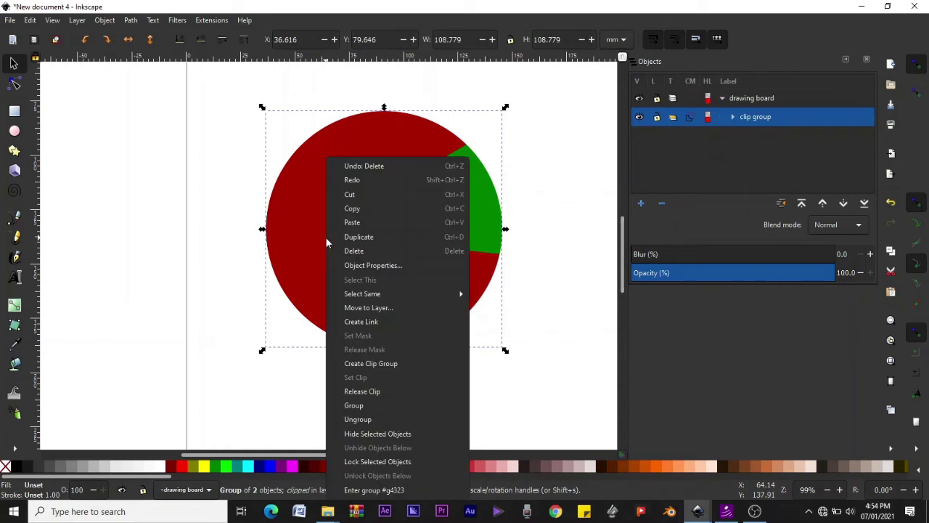
{"action": "left_click", "coordinate": [400, 495]}
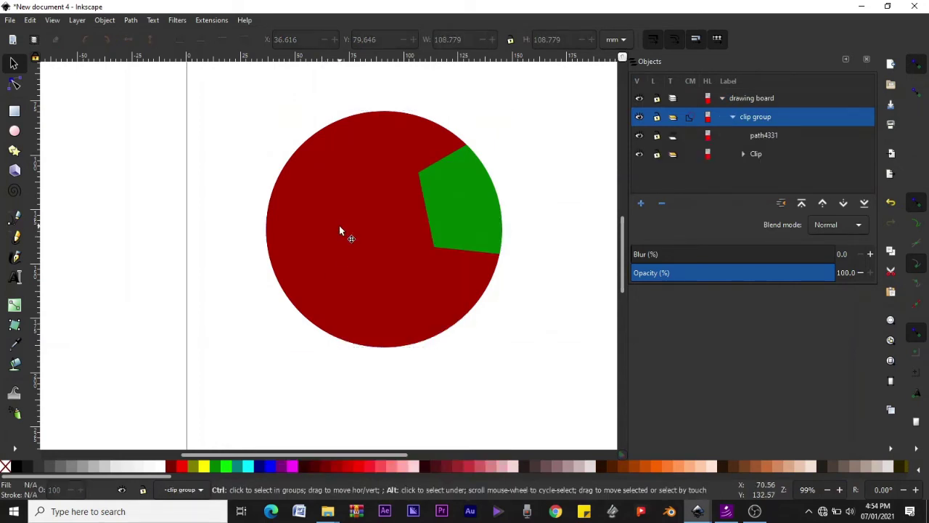
{"action": "key", "text": "ctrl+v"}
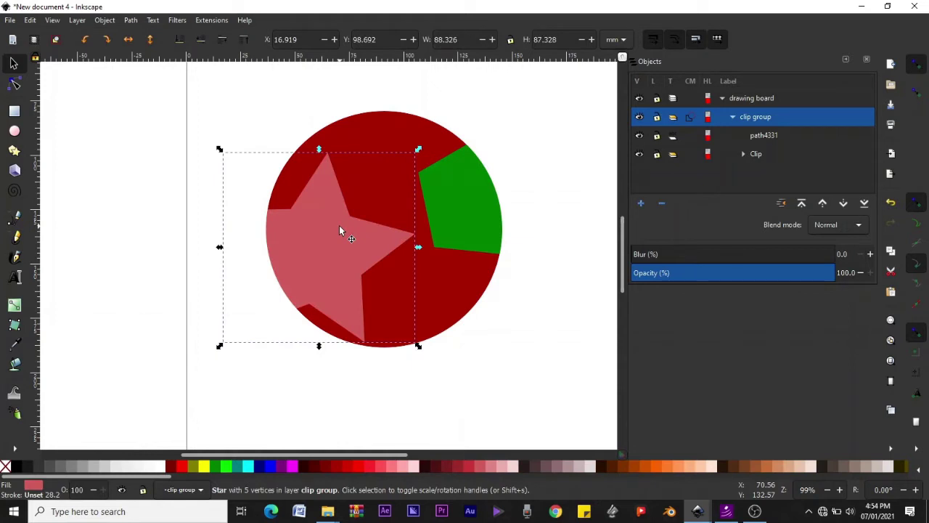
Reposition the star inside the clip group, keeping clip group as the current layer, to about X 14, Y 112 mm
{"action": "left_click_drag", "start_coordinate": [325, 270], "coordinate": [307, 305]}
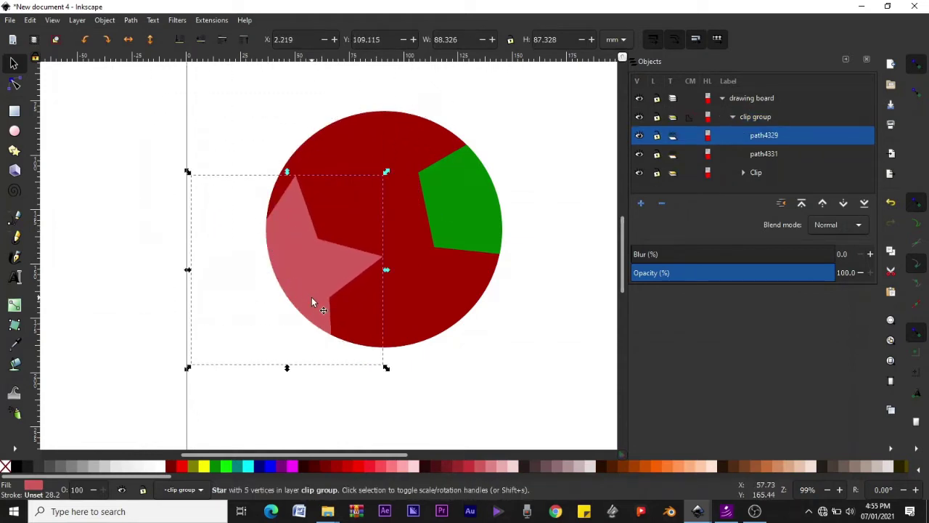
{"action": "left_click", "coordinate": [183, 496]}
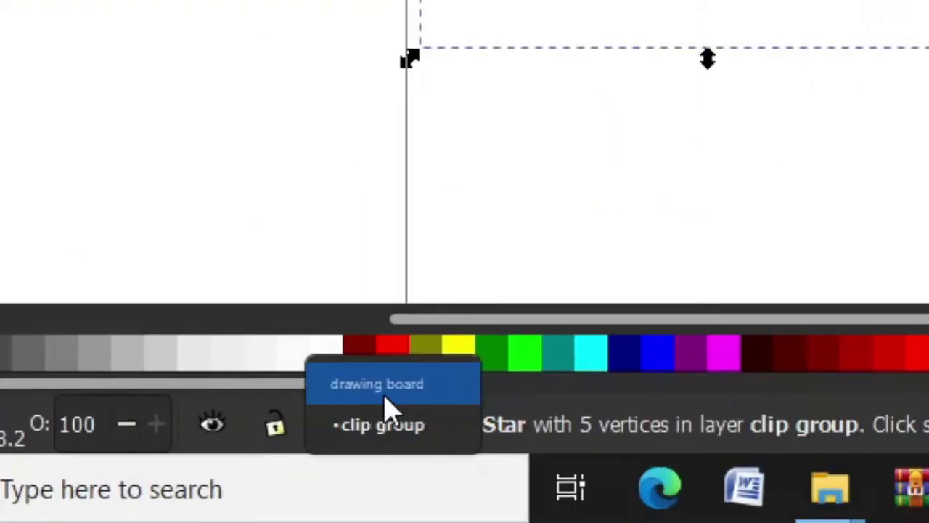
{"action": "left_click", "coordinate": [400, 441]}
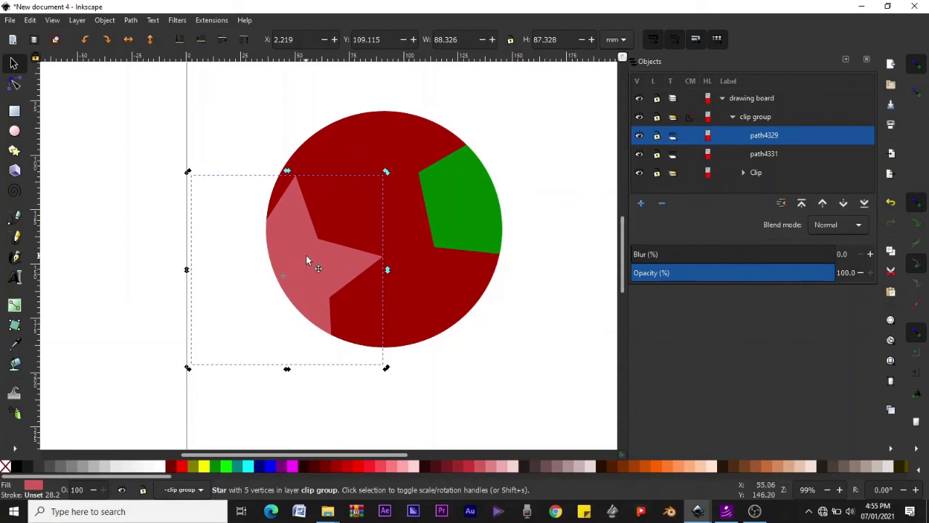
{"action": "left_click_drag", "start_coordinate": [306, 259], "coordinate": [335, 262]}
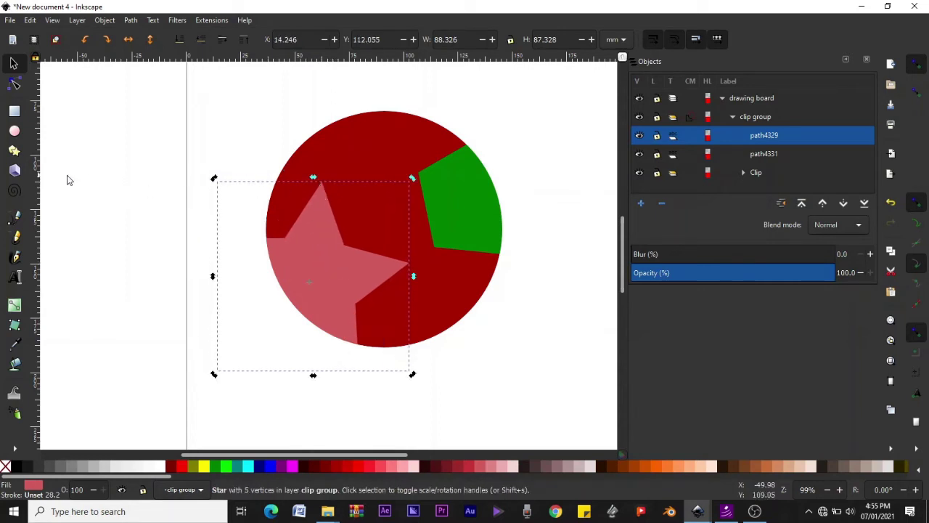
Draw a closed wavy path about 193 mm wide and 132 mm high across the clip group and fill it yellow
{"action": "left_click", "coordinate": [15, 217]}
{"action": "left_click_drag", "start_coordinate": [374, 145], "coordinate": [422, 218]}
{"action": "left_click_drag", "start_coordinate": [415, 269], "coordinate": [494, 327]}
{"action": "left_click_drag", "start_coordinate": [573, 240], "coordinate": [456, 196]}
{"action": "left_click_drag", "start_coordinate": [494, 75], "coordinate": [407, 88]}
{"action": "left_click", "coordinate": [206, 135]}
{"action": "left_click_drag", "start_coordinate": [147, 199], "coordinate": [376, 149]}
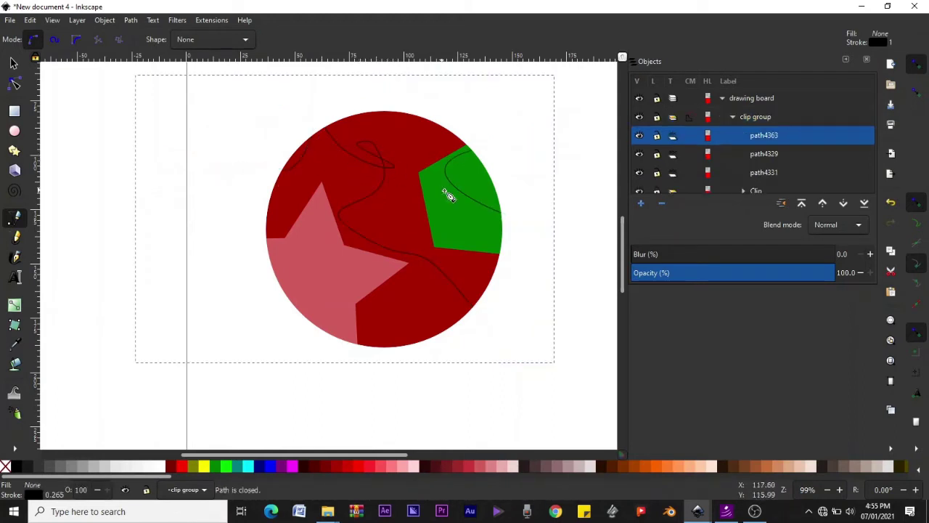
{"action": "left_click", "coordinate": [205, 466]}
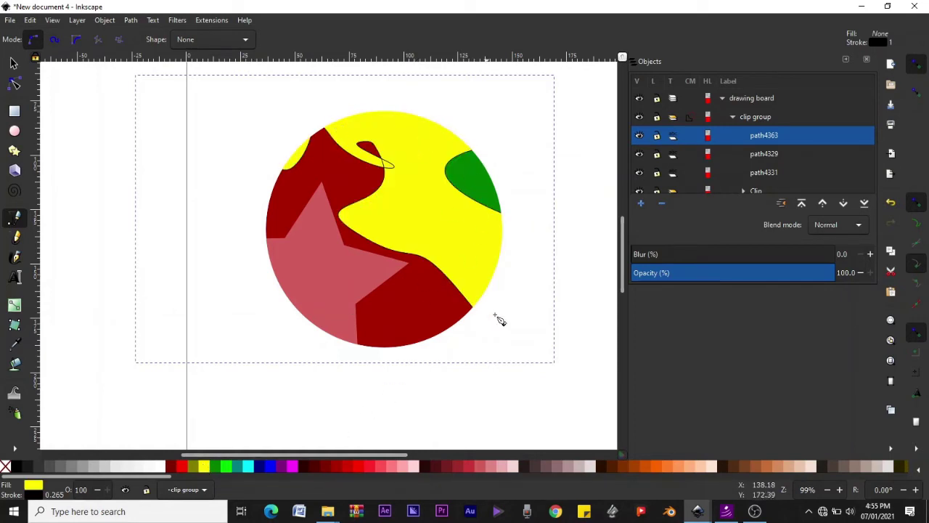
Make drawing board the current layer to leave the clip group
{"action": "key", "text": "s"}
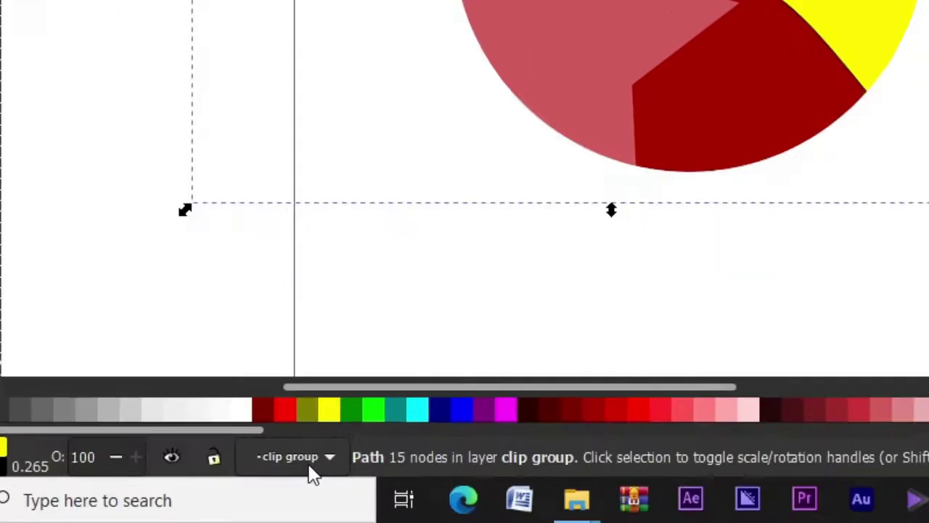
{"action": "left_click", "coordinate": [190, 491]}
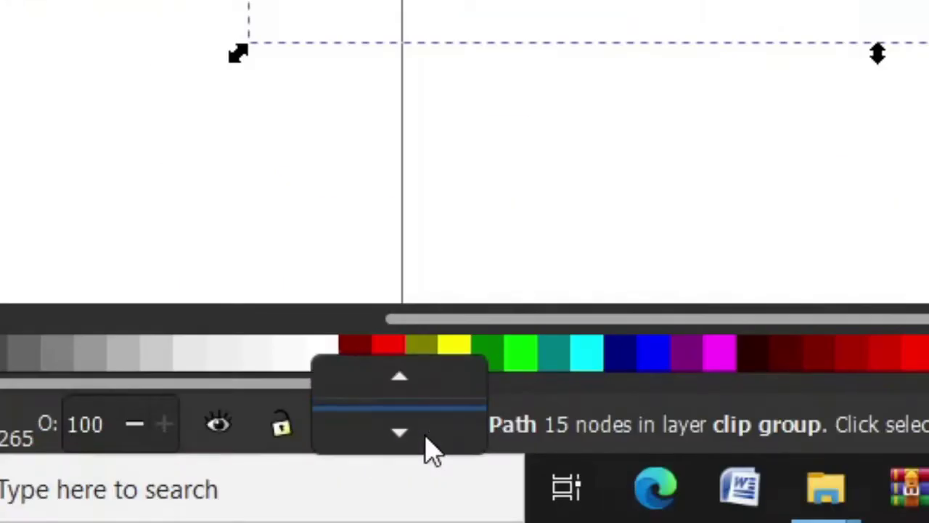
{"action": "left_click", "coordinate": [435, 387]}
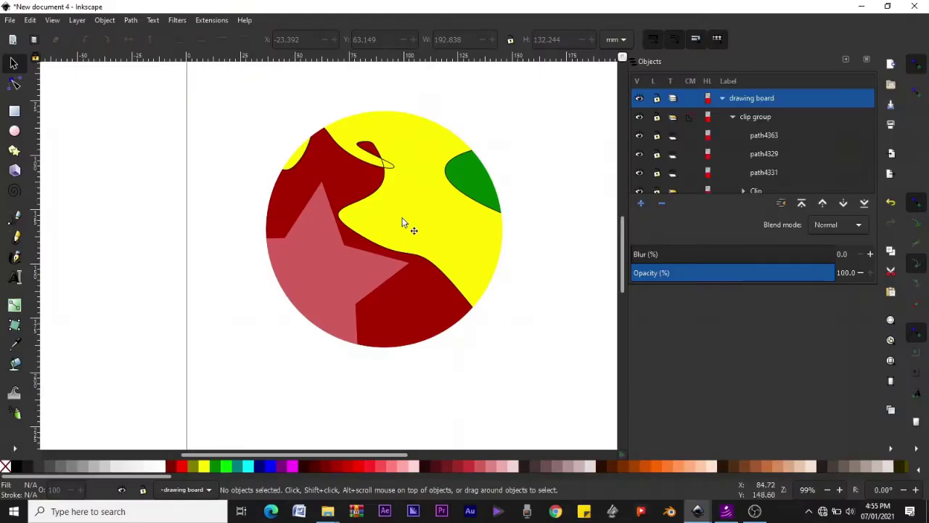
Draw a closed curved outline about 134 mm wide and 140 mm high over the circle's right side in the drawing board layer
{"action": "scroll", "coordinate": [370, 185], "scroll_direction": "down", "scroll_amount": 1, "text": "ctrl"}
{"action": "scroll", "coordinate": [392, 194], "scroll_direction": "up", "scroll_amount": 1, "text": "ctrl"}
{"action": "scroll", "coordinate": [404, 205], "scroll_direction": "down", "scroll_amount": 2, "text": "ctrl"}
{"action": "scroll", "coordinate": [404, 207], "scroll_direction": "up", "scroll_amount": 1, "text": "ctrl"}
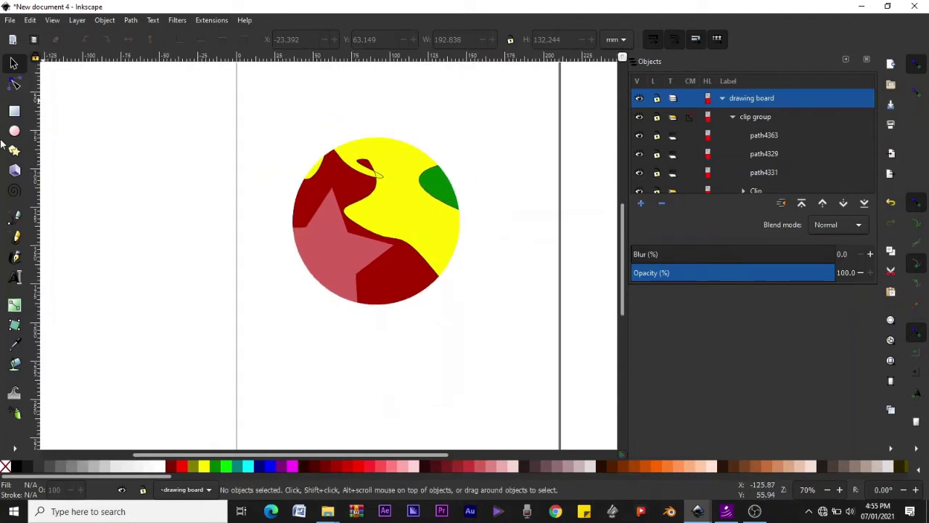
{"action": "left_click", "coordinate": [16, 215]}
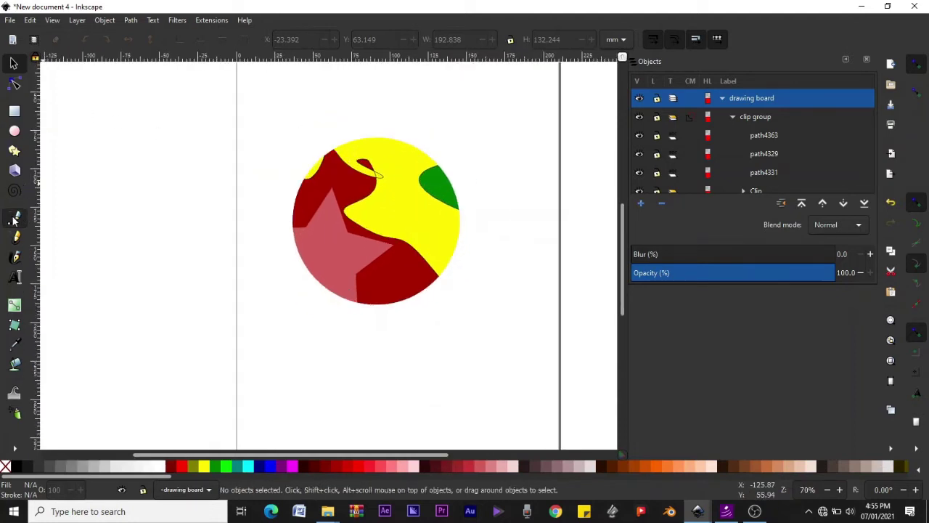
{"action": "left_click", "coordinate": [388, 96]}
{"action": "left_click_drag", "start_coordinate": [516, 137], "coordinate": [530, 246]}
{"action": "left_click_drag", "start_coordinate": [407, 291], "coordinate": [385, 314]}
{"action": "left_click_drag", "start_coordinate": [350, 121], "coordinate": [305, 113]}
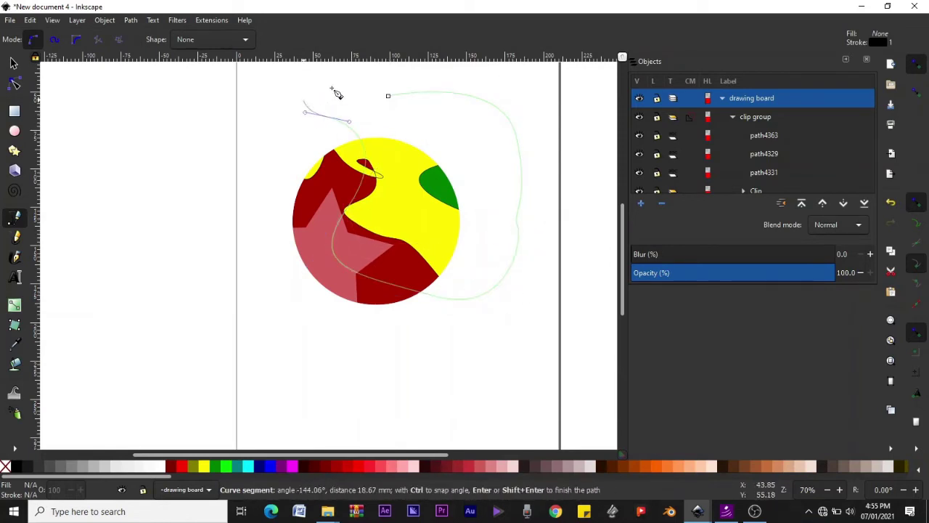
{"action": "left_click", "coordinate": [388, 95]}
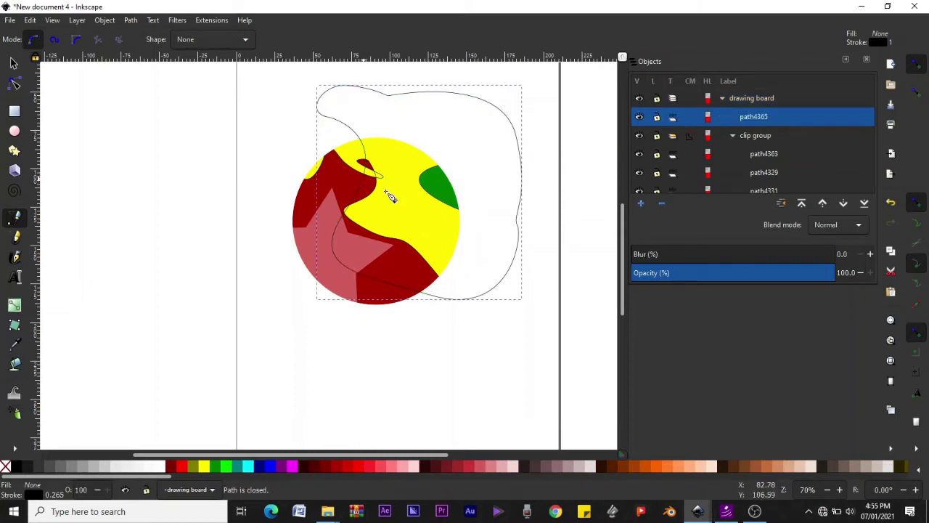
{"action": "key", "text": "s"}
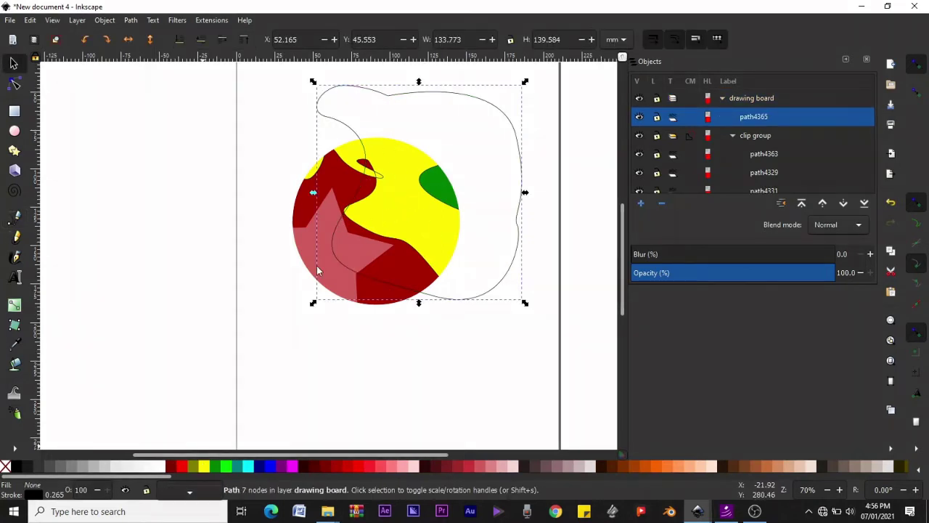
Enter the clip group again and draw an ellipse about 147 mm wide and 77 mm high over the circle's lower part
{"action": "left_click", "coordinate": [305, 244]}
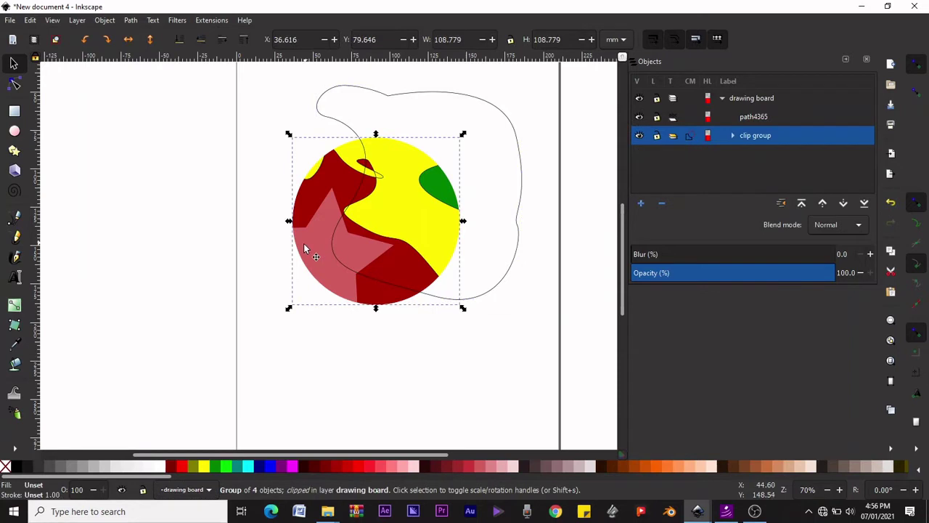
{"action": "right_click", "coordinate": [304, 244]}
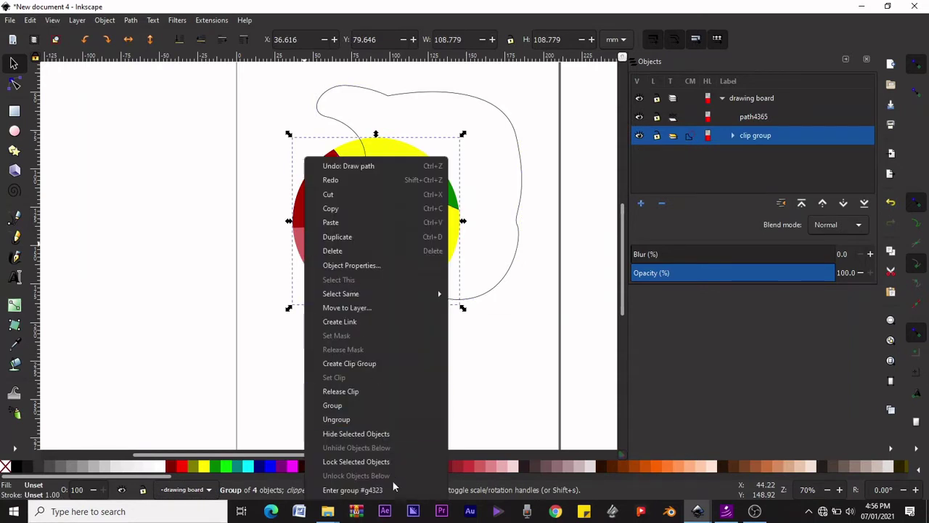
{"action": "left_click", "coordinate": [379, 491]}
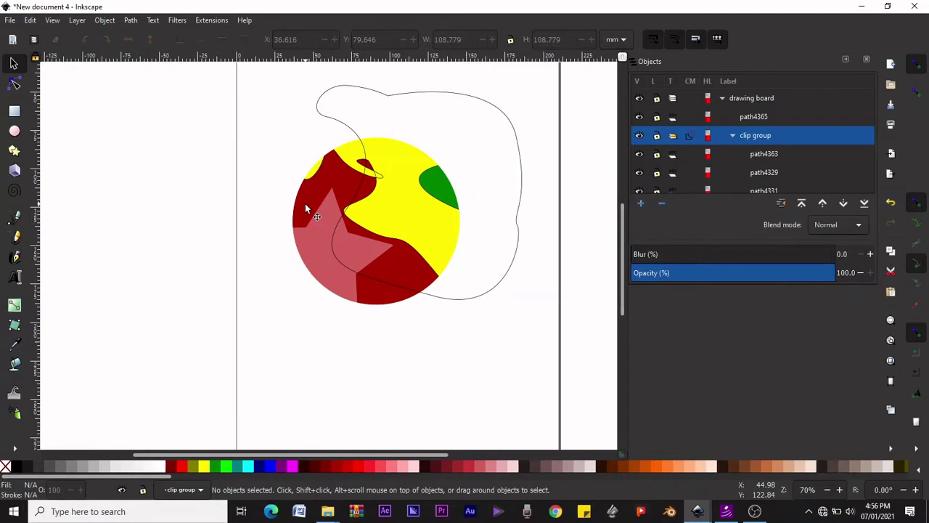
{"action": "left_click", "coordinate": [14, 131]}
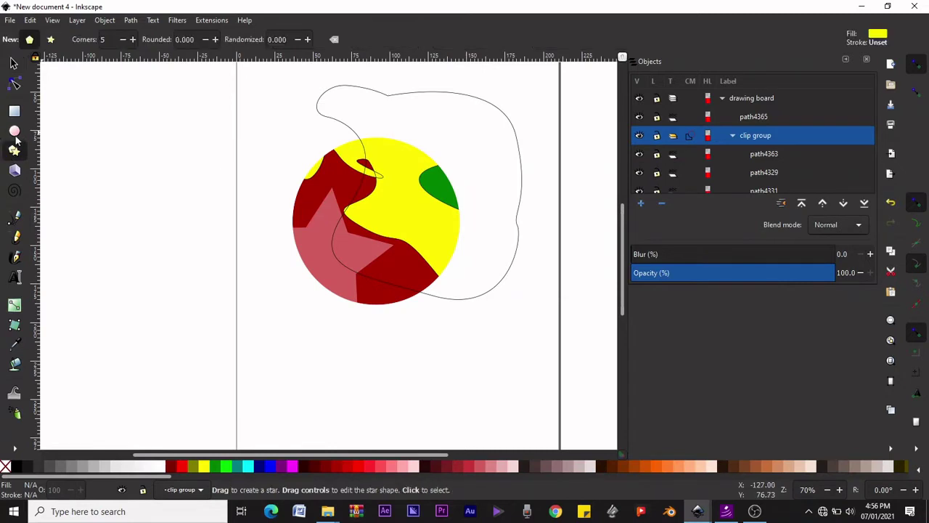
{"action": "left_click_drag", "start_coordinate": [302, 183], "coordinate": [538, 311]}
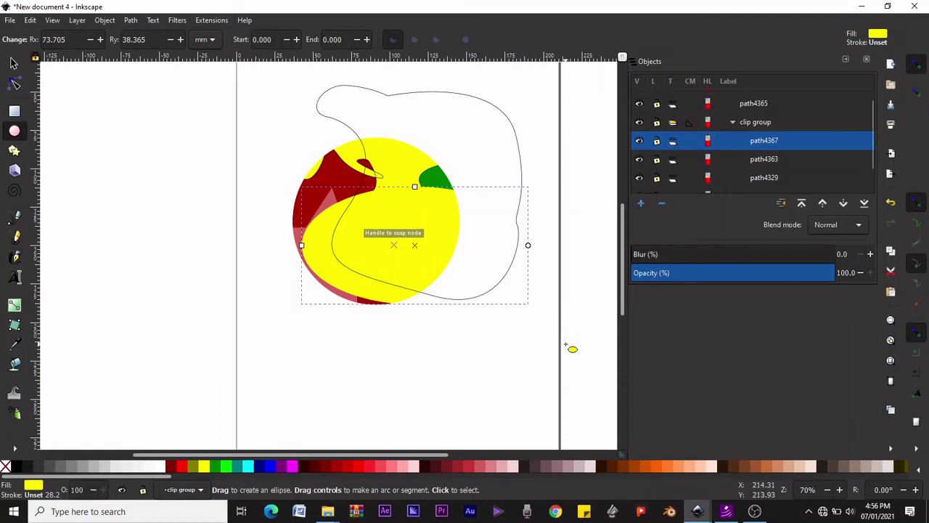
Fill the ellipse with burnt orange and move it to about X 24, Y 156 mm across the circle's bottom
{"action": "left_click", "coordinate": [651, 468]}
{"action": "key", "text": "s"}
{"action": "left_click_drag", "start_coordinate": [319, 217], "coordinate": [291, 285]}
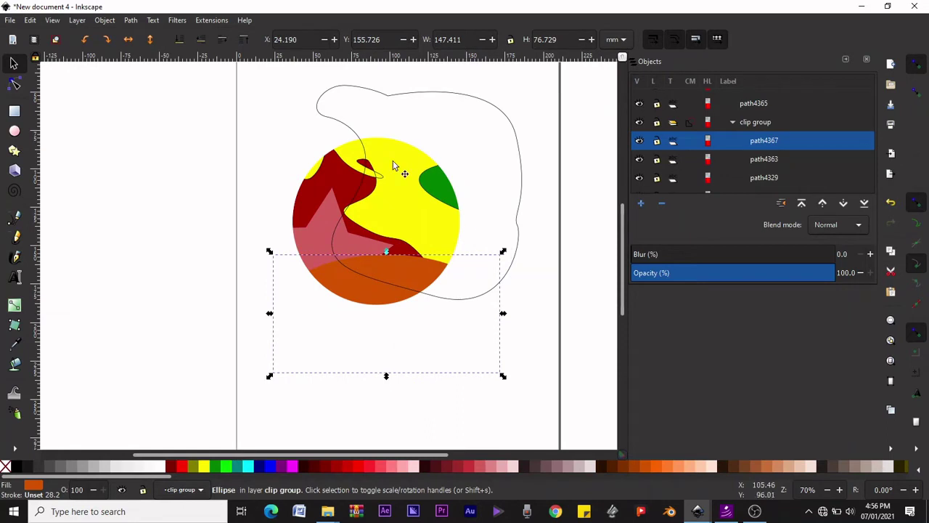
{"action": "left_click", "coordinate": [257, 152]}
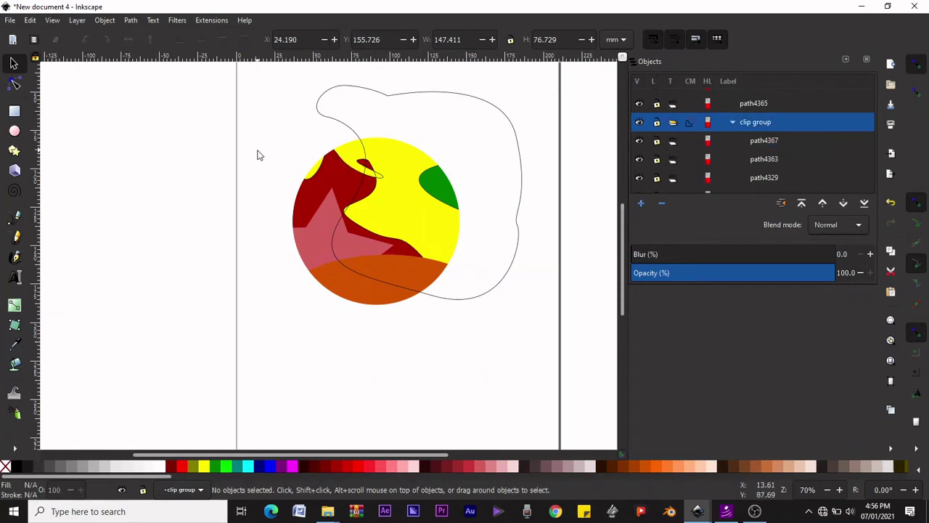
Move the unclipped curved outline to the left of the circle, at about X -82, Y 48 mm
{"action": "scroll", "coordinate": [332, 290], "scroll_direction": "down", "scroll_amount": 4}
{"action": "scroll", "coordinate": [323, 277], "scroll_direction": "up", "scroll_amount": 4}
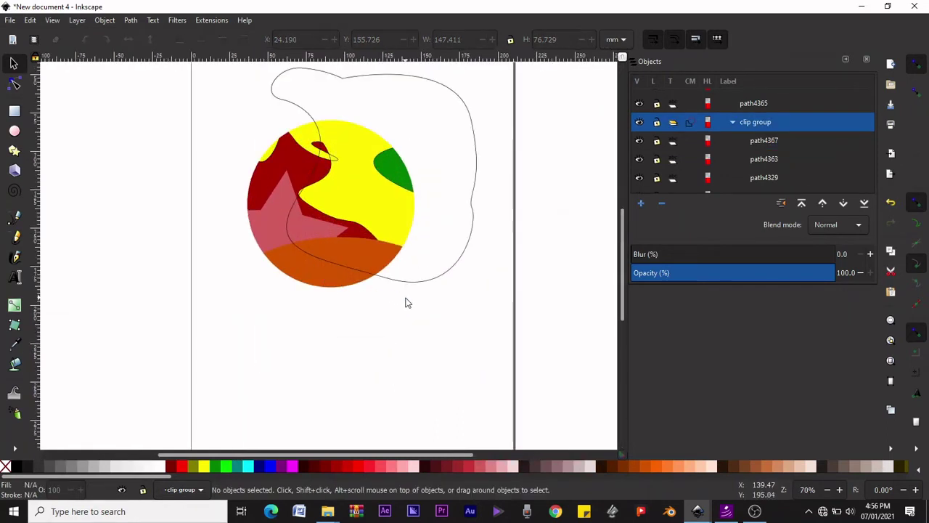
{"action": "scroll", "coordinate": [410, 305], "scroll_direction": "down", "scroll_amount": 1}
{"action": "scroll", "coordinate": [376, 297], "scroll_direction": "up", "scroll_amount": 1}
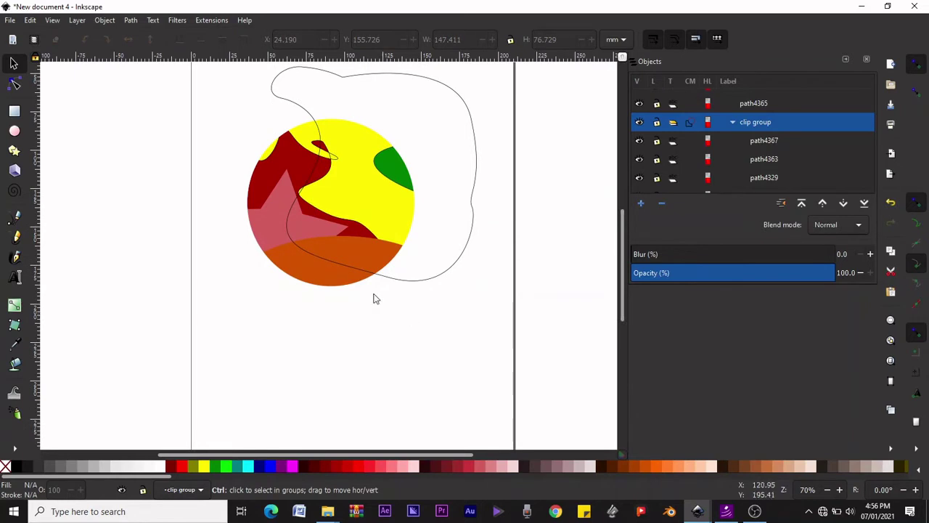
{"action": "left_click", "coordinate": [444, 281]}
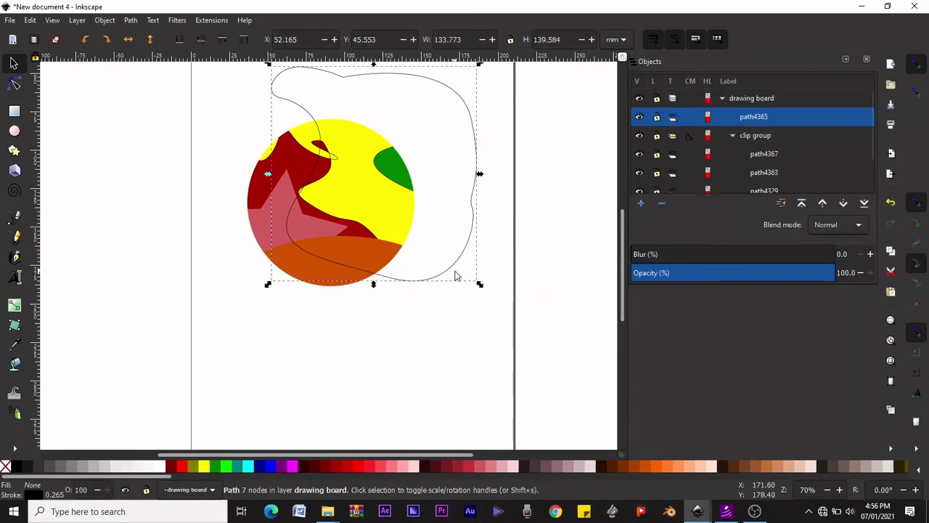
{"action": "left_click_drag", "start_coordinate": [431, 277], "coordinate": [246, 270]}
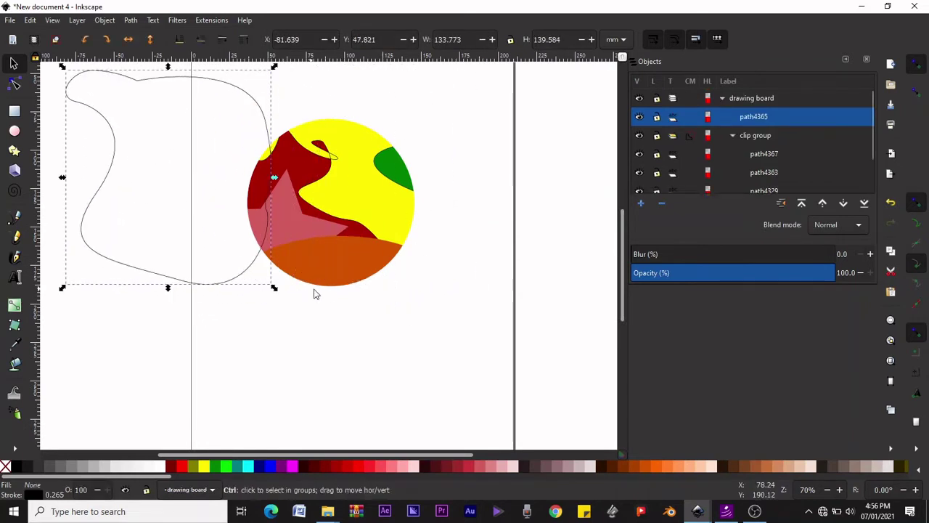
Move the circular clip group left over the curved outline, at about X -74, Y 66 mm, and deselect it
{"action": "scroll", "coordinate": [421, 342], "scroll_direction": "up", "scroll_amount": 1}
{"action": "scroll", "coordinate": [420, 344], "scroll_direction": "down", "scroll_amount": 1}
{"action": "left_click_drag", "start_coordinate": [432, 344], "coordinate": [190, 135]}
{"action": "left_click_drag", "start_coordinate": [314, 230], "coordinate": [202, 251]}
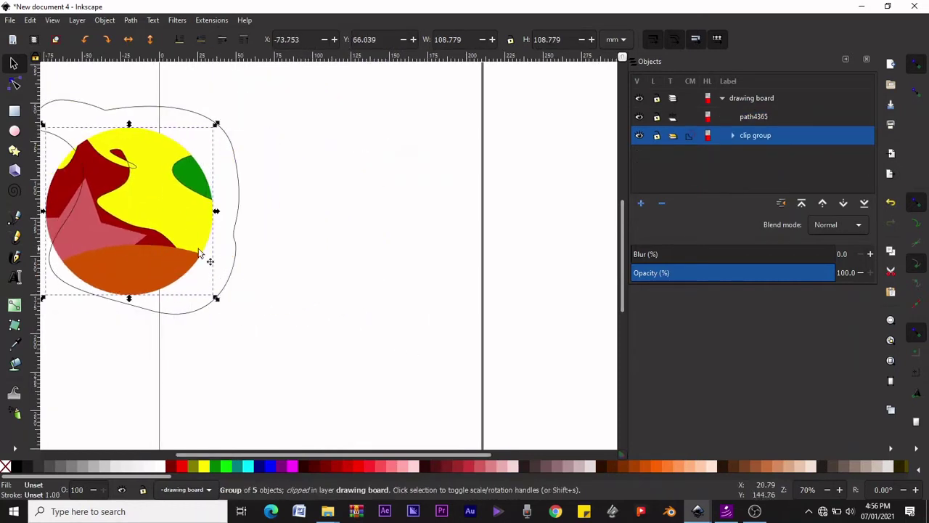
{"action": "left_click", "coordinate": [296, 241]}
Draw a five-pointed star about 127 mm wide and 125 mm high and place it at about X 99, Y 73 mm
{"action": "scroll", "coordinate": [414, 213], "scroll_direction": "up", "scroll_amount": 2}
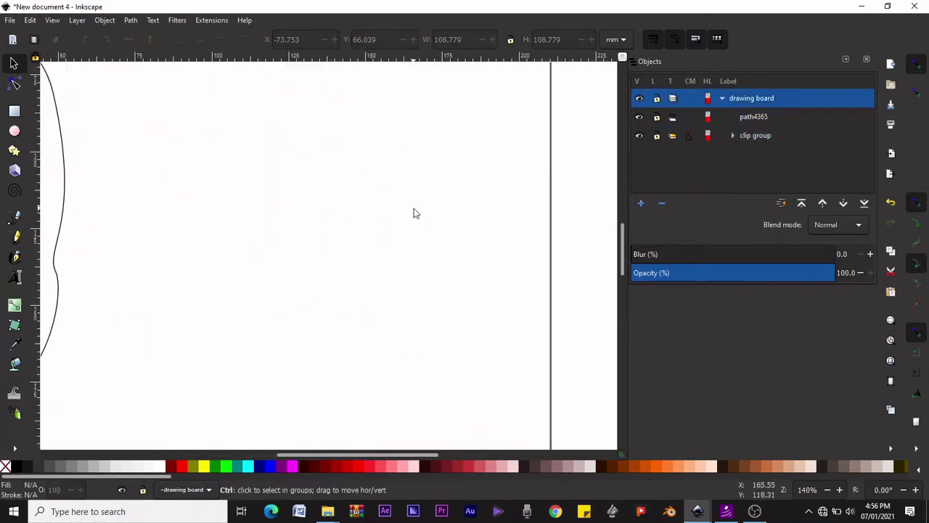
{"action": "left_click", "coordinate": [14, 150]}
{"action": "left_click", "coordinate": [50, 39]}
{"action": "mouse_move", "coordinate": [224, 146]}
{"action": "left_mouse_down"}
{"action": "mouse_move", "coordinate": [448, 322]}
{"action": "mouse_move", "coordinate": [276, 356]}
{"action": "mouse_move", "coordinate": [332, 329]}
{"action": "left_mouse_up"}
{"action": "key", "text": "s"}
{"action": "mouse_move", "coordinate": [298, 198]}
{"action": "left_mouse_down"}
{"action": "mouse_move", "coordinate": [415, 297]}
{"action": "mouse_move", "coordinate": [397, 310]}
{"action": "left_mouse_up"}
{"action": "scroll", "coordinate": [363, 247], "scroll_direction": "down", "scroll_amount": 1}
{"action": "key", "text": "minus"}
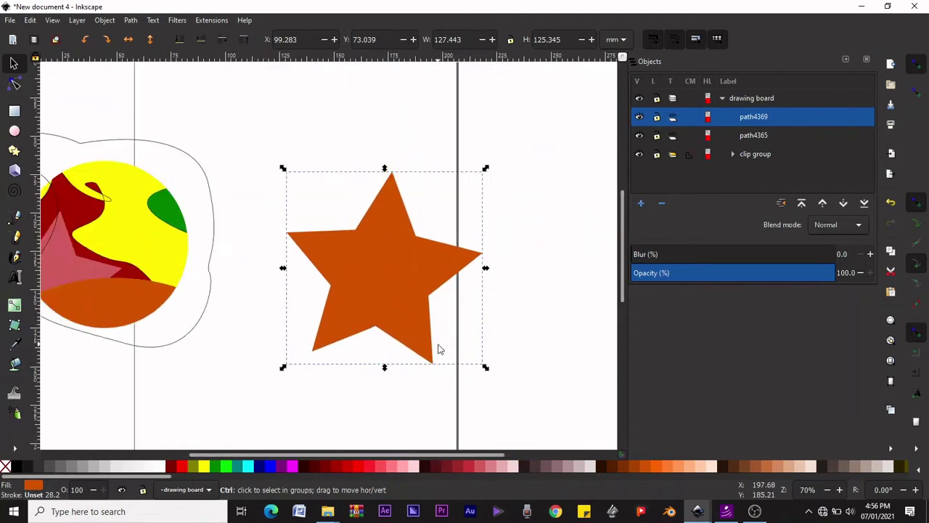
{"action": "scroll", "coordinate": [437, 345], "scroll_direction": "up", "scroll_amount": 1}
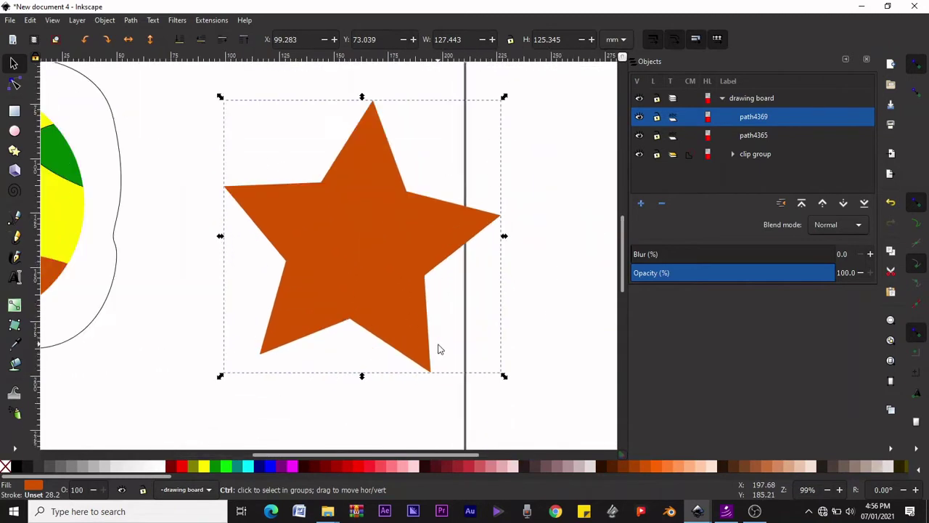
Create a clip group from the orange star and enter that group
{"action": "right_click", "coordinate": [336, 256]}
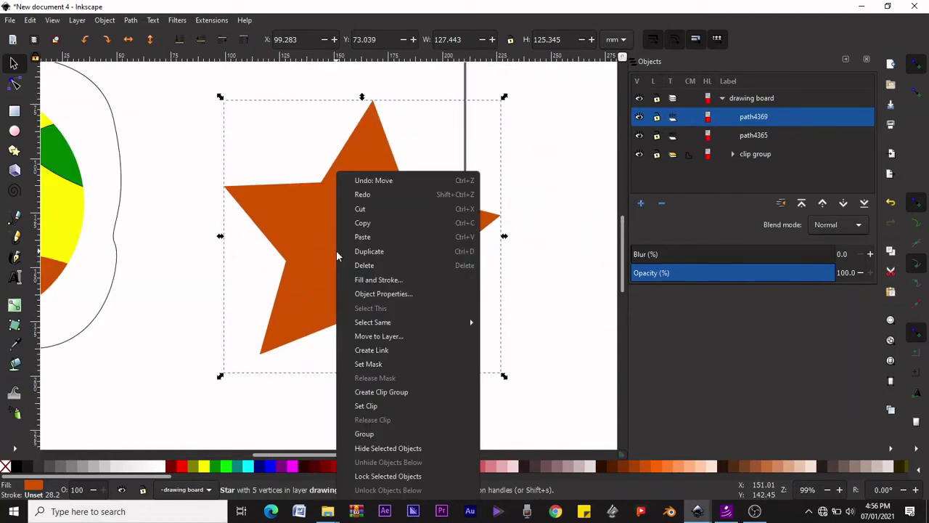
{"action": "left_click", "coordinate": [402, 397]}
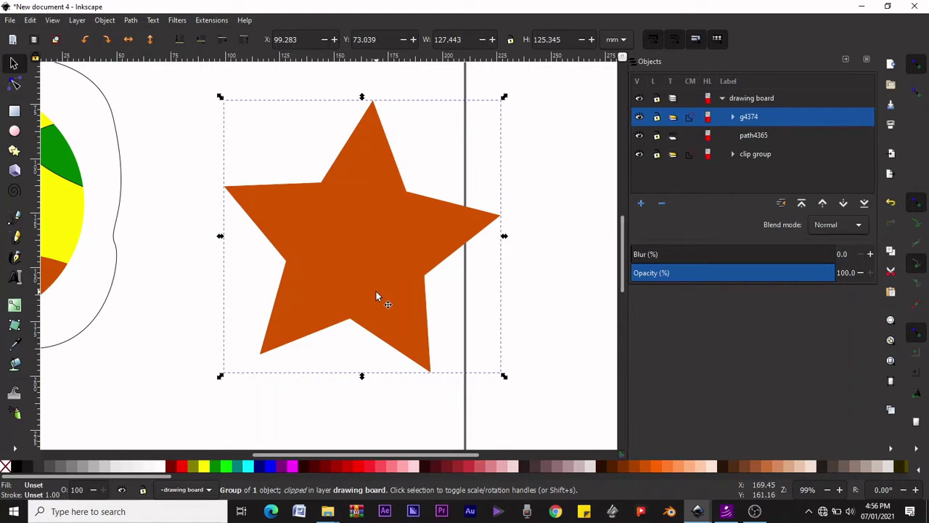
{"action": "right_click", "coordinate": [325, 254]}
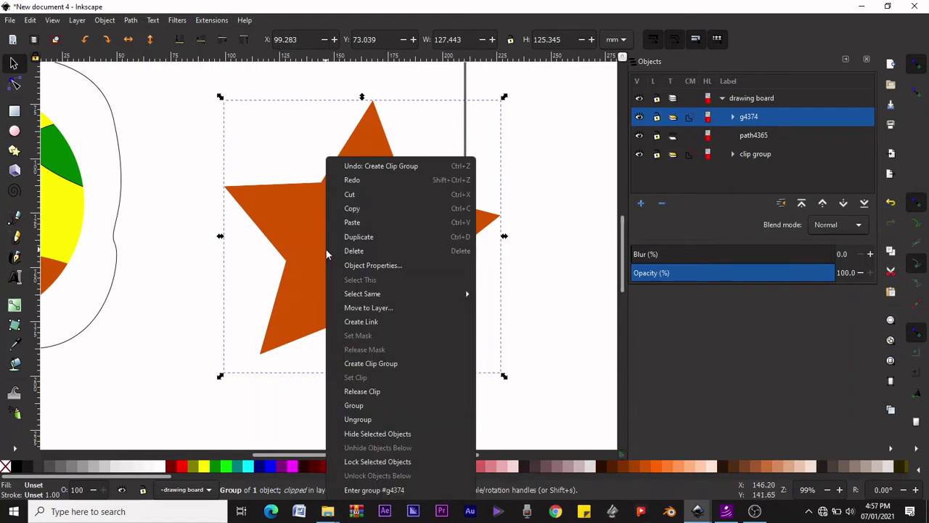
{"action": "left_click", "coordinate": [384, 492]}
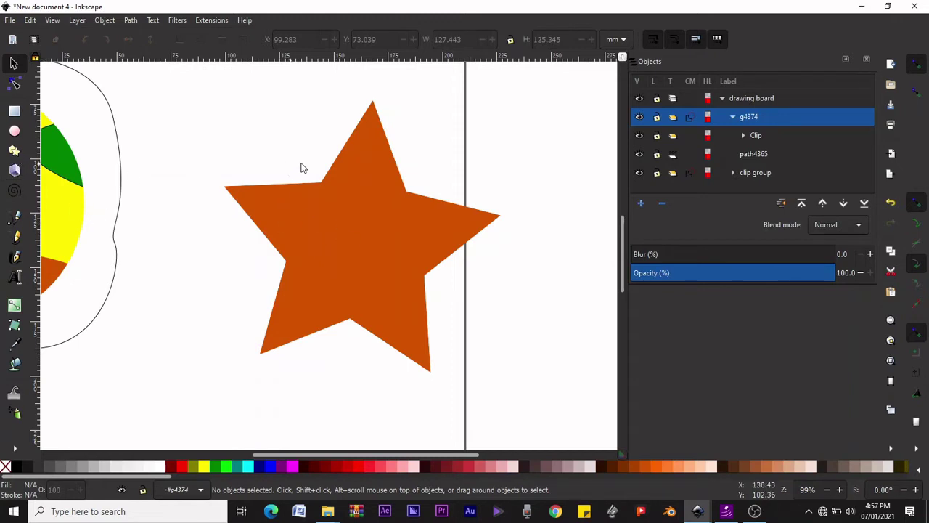
Draw a five-cornered polygon about 171 mm wide and 164 mm high over the star inside its clip group and fill it crimson
{"action": "left_click", "coordinate": [16, 150]}
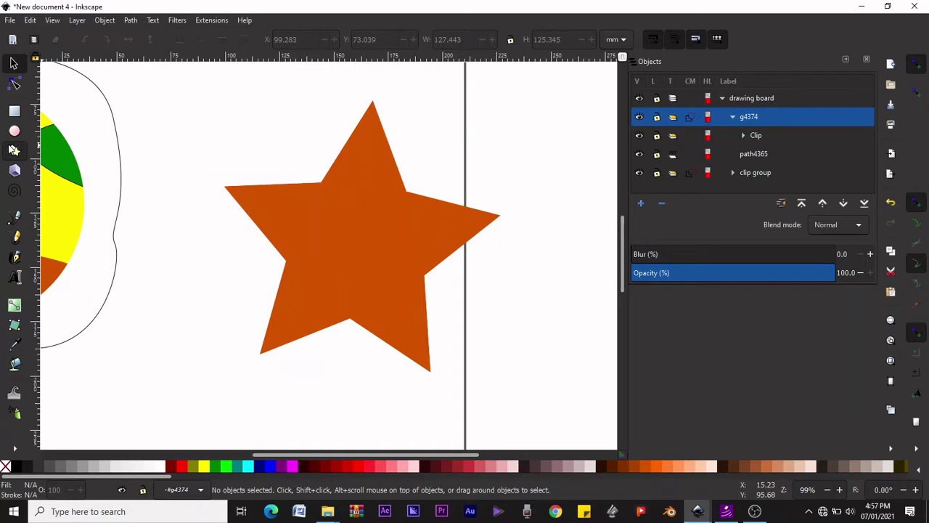
{"action": "left_click", "coordinate": [29, 40]}
{"action": "left_click_drag", "start_coordinate": [292, 238], "coordinate": [397, 395]}
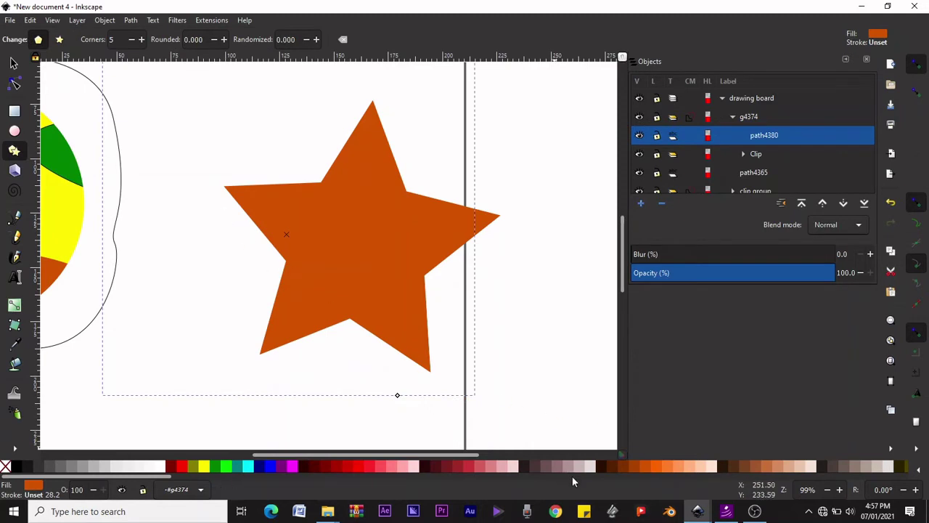
{"action": "left_click", "coordinate": [463, 466]}
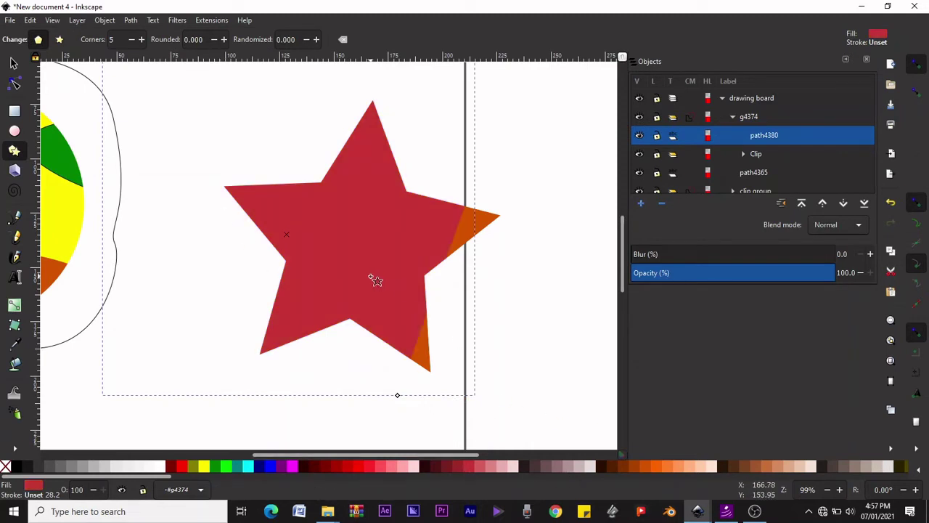
Shrink the crimson polygon to about 51 by 49 mm and place it in the star's centre at about X 137, Y 113 mm
{"action": "key", "text": "s"}
{"action": "left_click_drag", "start_coordinate": [379, 281], "coordinate": [356, 337]}
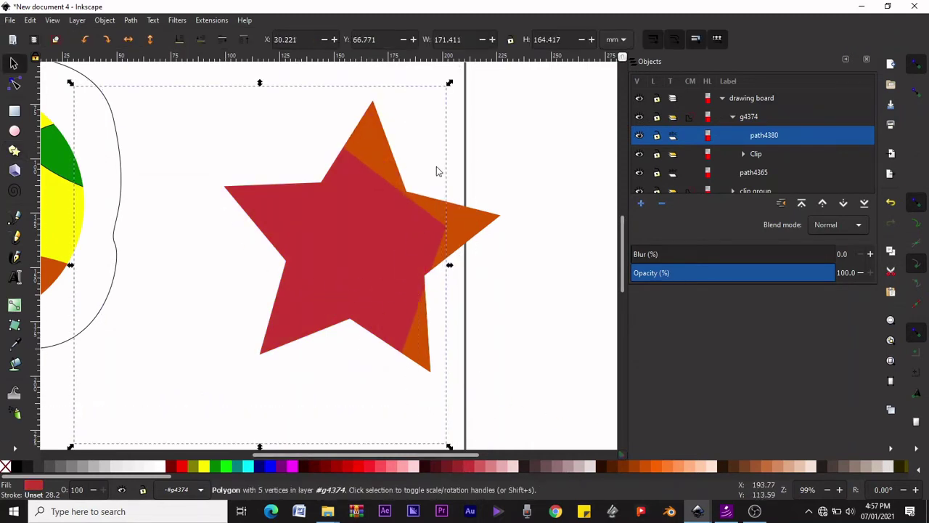
{"action": "left_click_drag", "start_coordinate": [450, 86], "coordinate": [429, 105]}
{"action": "left_click_drag", "start_coordinate": [342, 227], "coordinate": [342, 228]}
{"action": "left_click_drag", "start_coordinate": [311, 275], "coordinate": [379, 254]}
Rotate the polygon slightly clockwise and move it over the star's lower-right notch, at about X 177, Y 135 mm
{"action": "left_click", "coordinate": [420, 187]}
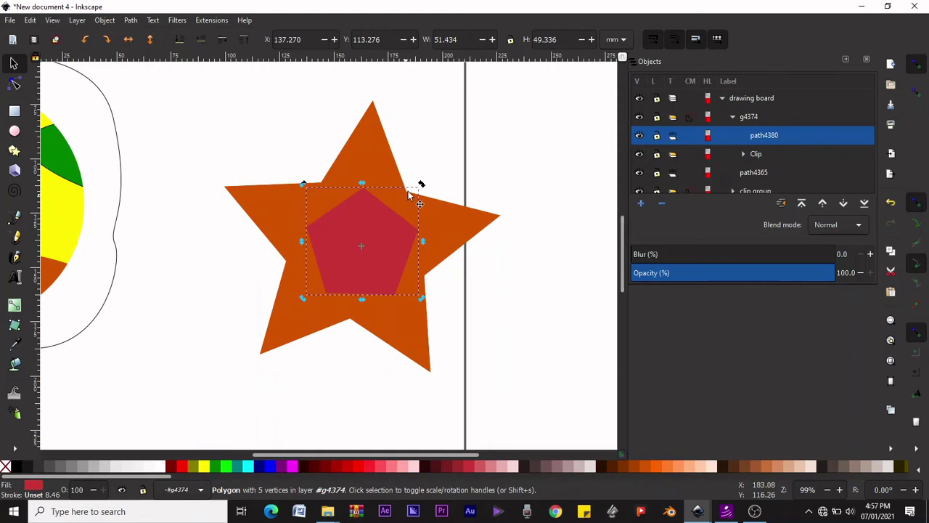
{"action": "left_click_drag", "start_coordinate": [419, 185], "coordinate": [435, 199]}
{"action": "left_click_drag", "start_coordinate": [388, 238], "coordinate": [453, 285]}
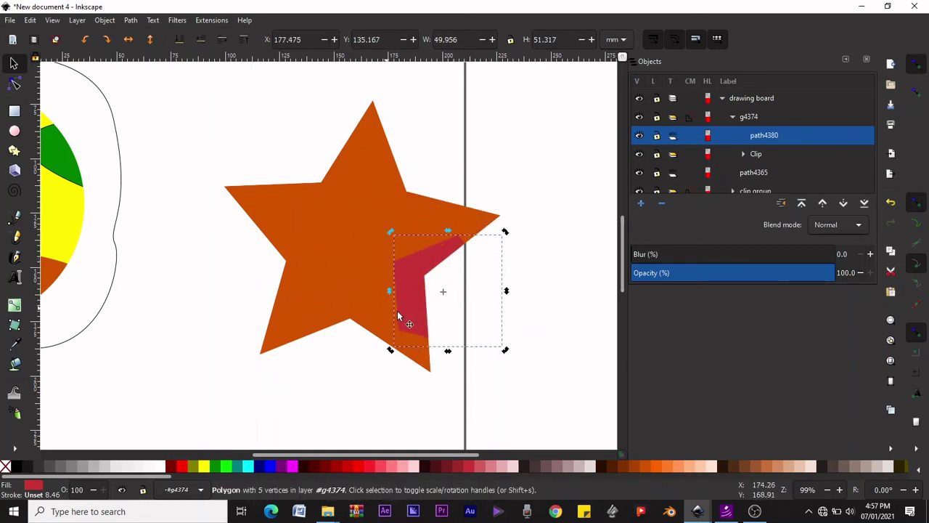
Fill the polygon with a muted greyish mauve and nudge it up to about Y 127 mm
{"action": "left_click", "coordinate": [546, 466]}
{"action": "left_click_drag", "start_coordinate": [411, 293], "coordinate": [409, 276]}
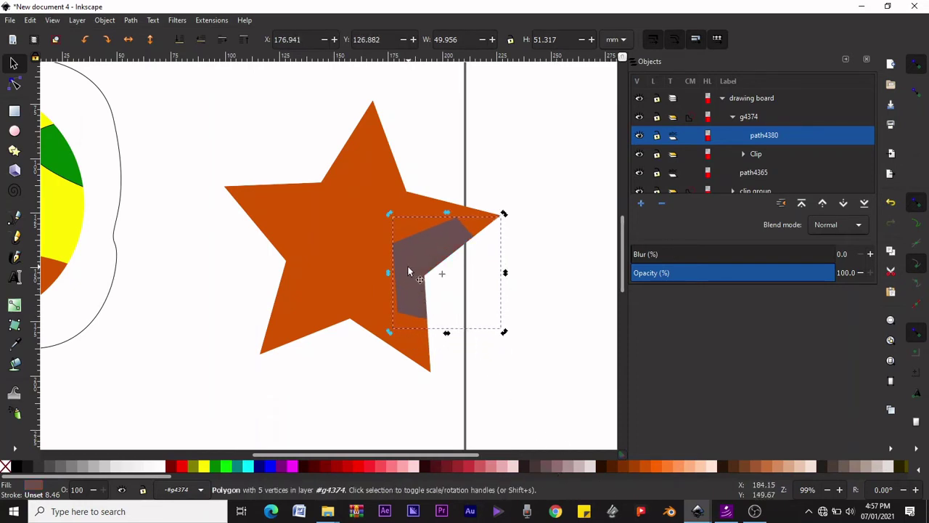
Blur the mauve polygon by 35.7% and move it onto the star's right arm, at about X 159, Y 73 mm
{"action": "scroll", "coordinate": [446, 315], "scroll_direction": "up", "scroll_amount": 1}
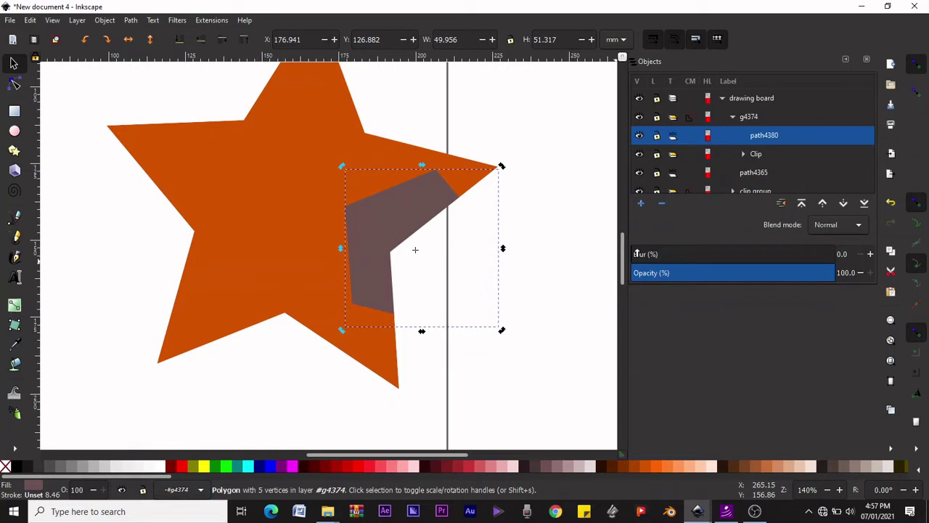
{"action": "left_click_drag", "start_coordinate": [636, 253], "coordinate": [703, 257]}
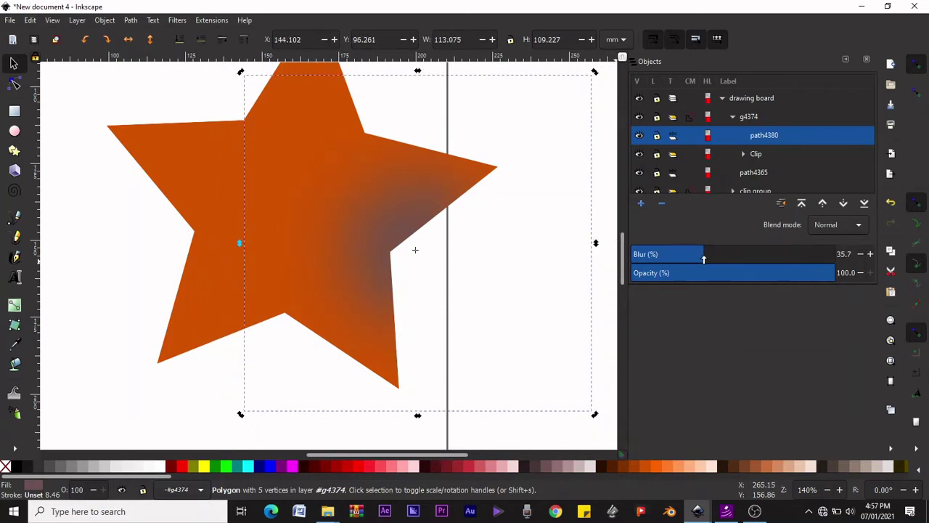
{"action": "scroll", "coordinate": [480, 228], "scroll_direction": "down", "scroll_amount": 3}
{"action": "scroll", "coordinate": [446, 239], "scroll_direction": "up", "scroll_amount": 2}
{"action": "left_click_drag", "start_coordinate": [430, 236], "coordinate": [464, 163]}
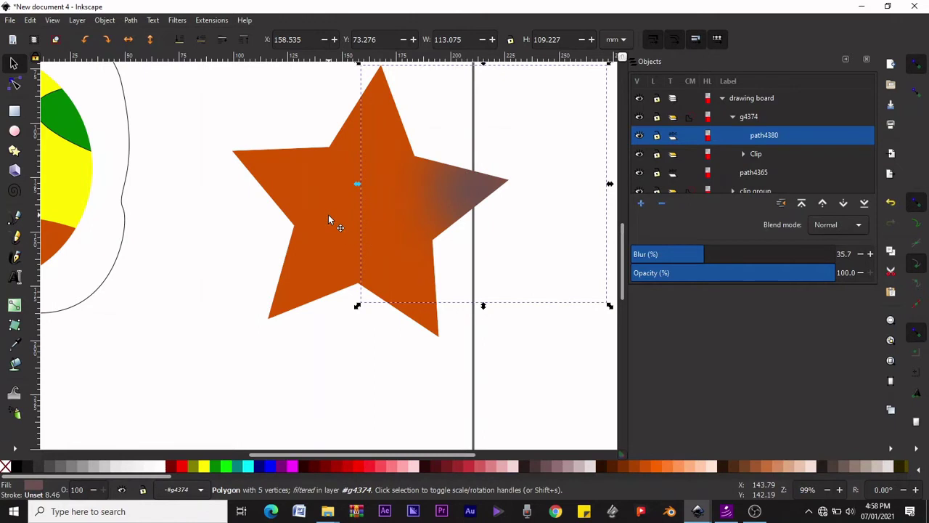
Select the star inside the clip group and examine how the blurred shading is confined to its right arm
{"action": "left_click", "coordinate": [386, 301]}
{"action": "scroll", "coordinate": [382, 305], "scroll_direction": "down", "scroll_amount": 1}
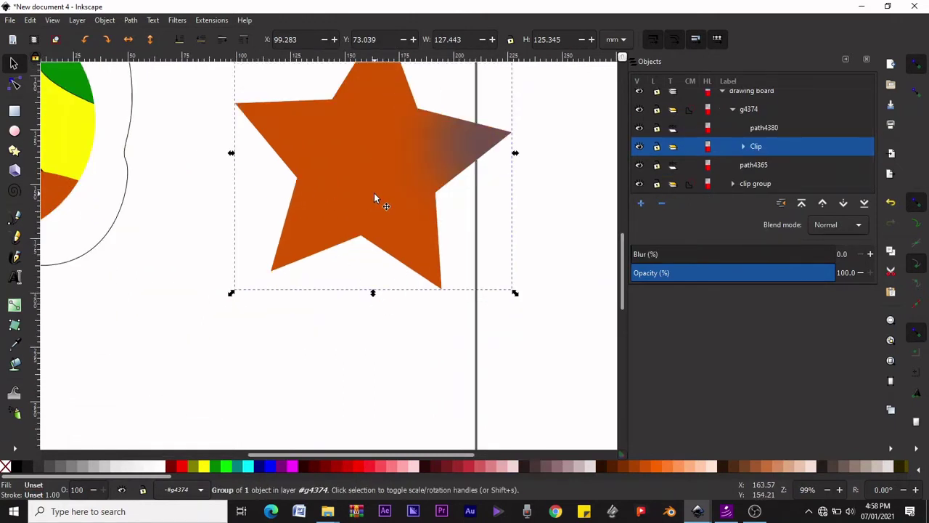
{"action": "scroll", "coordinate": [393, 208], "scroll_direction": "up", "scroll_amount": 5}
{"action": "scroll", "coordinate": [393, 206], "scroll_direction": "down", "scroll_amount": 3}
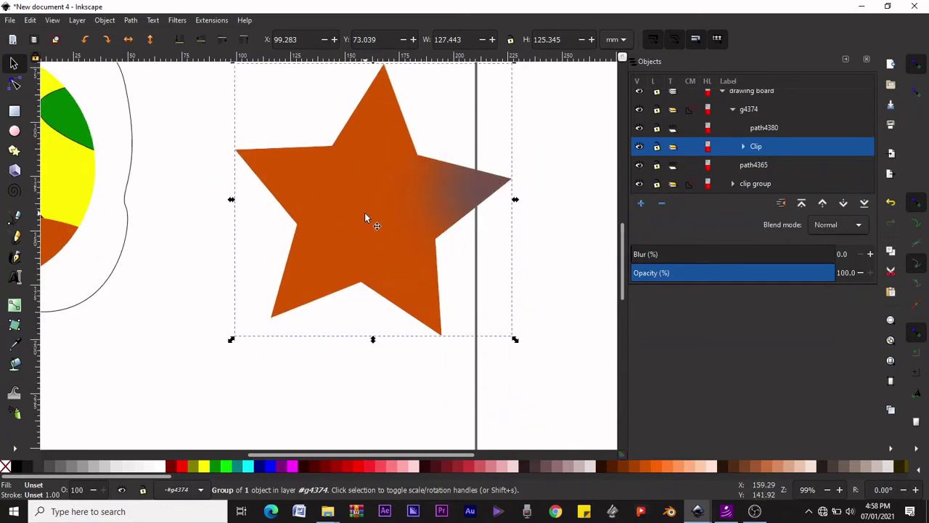
{"action": "scroll", "coordinate": [473, 218], "scroll_direction": "down", "scroll_amount": 1, "text": "ctrl"}
{"action": "scroll", "coordinate": [470, 244], "scroll_direction": "up", "scroll_amount": 3, "text": "ctrl"}
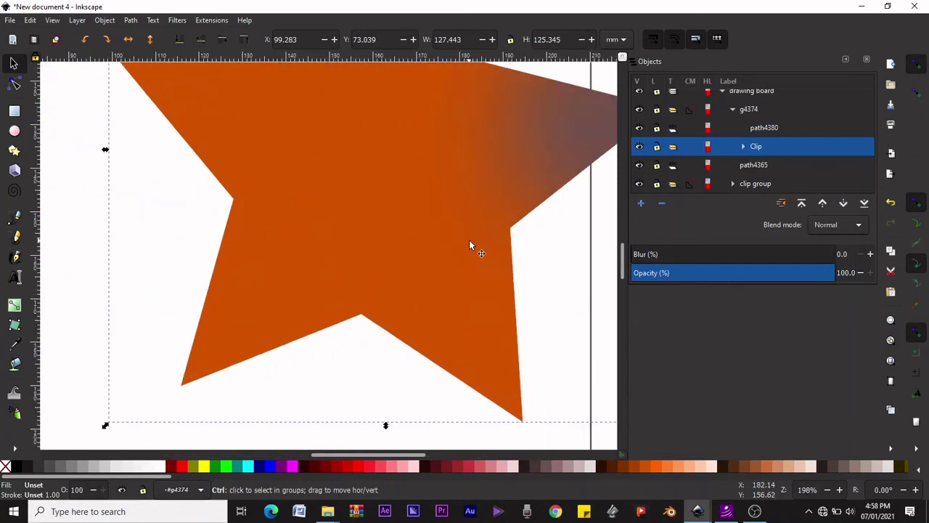
{"action": "scroll", "coordinate": [479, 238], "scroll_direction": "down", "scroll_amount": 2, "text": "ctrl"}
{"action": "scroll", "coordinate": [458, 280], "scroll_direction": "up", "scroll_amount": 2, "text": "ctrl"}
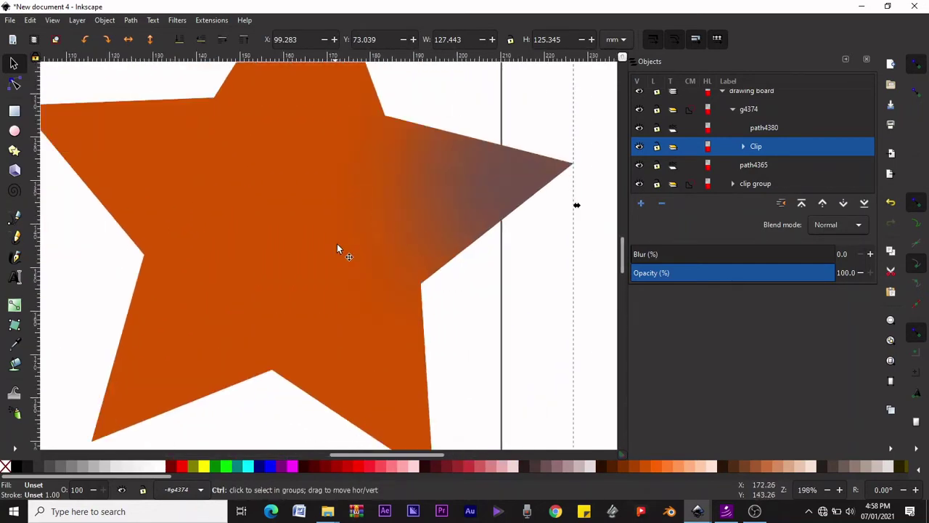
{"action": "scroll", "coordinate": [338, 256], "scroll_direction": "down", "scroll_amount": 1, "text": "ctrl"}
{"action": "scroll", "coordinate": [341, 265], "scroll_direction": "down", "scroll_amount": 1, "text": "ctrl"}
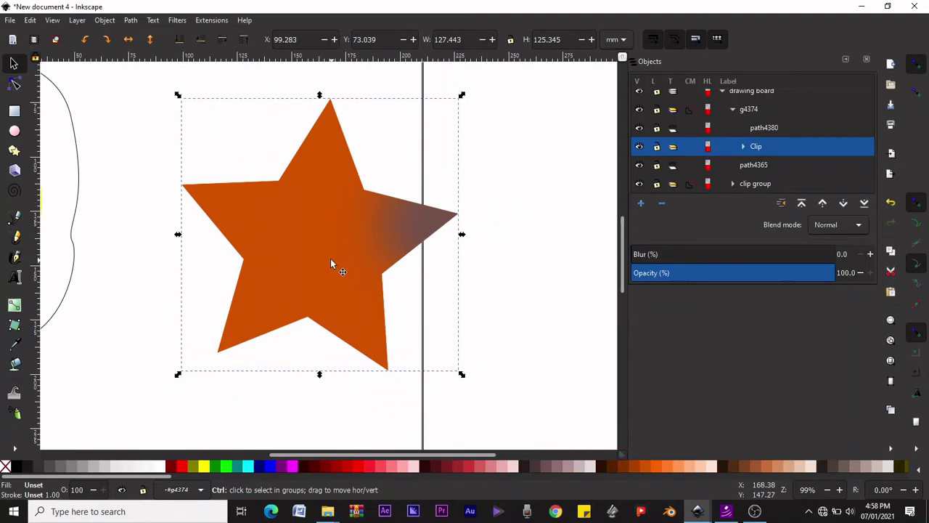
{"action": "scroll", "coordinate": [290, 182], "scroll_direction": "up", "scroll_amount": 2, "text": "ctrl"}
{"action": "scroll", "coordinate": [312, 300], "scroll_direction": "down", "scroll_amount": 1}
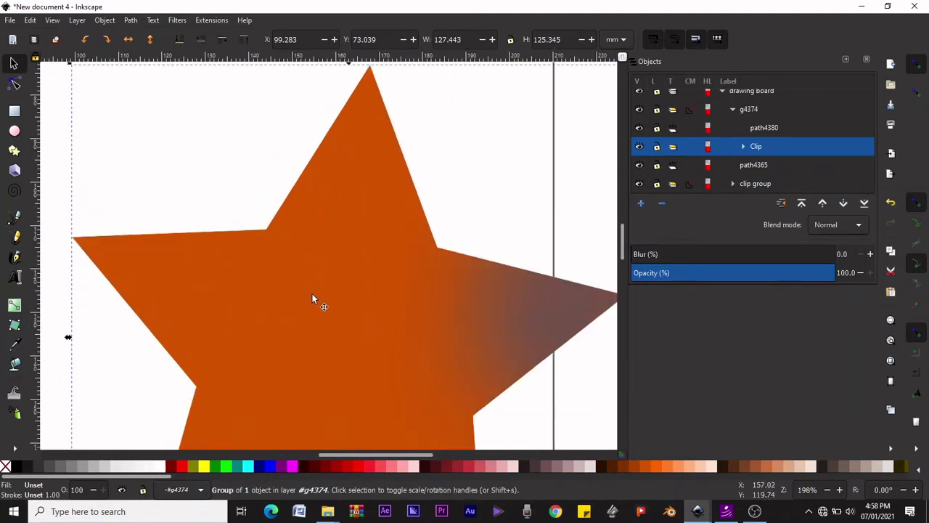
{"action": "scroll", "coordinate": [277, 346], "scroll_direction": "down", "scroll_amount": 3}
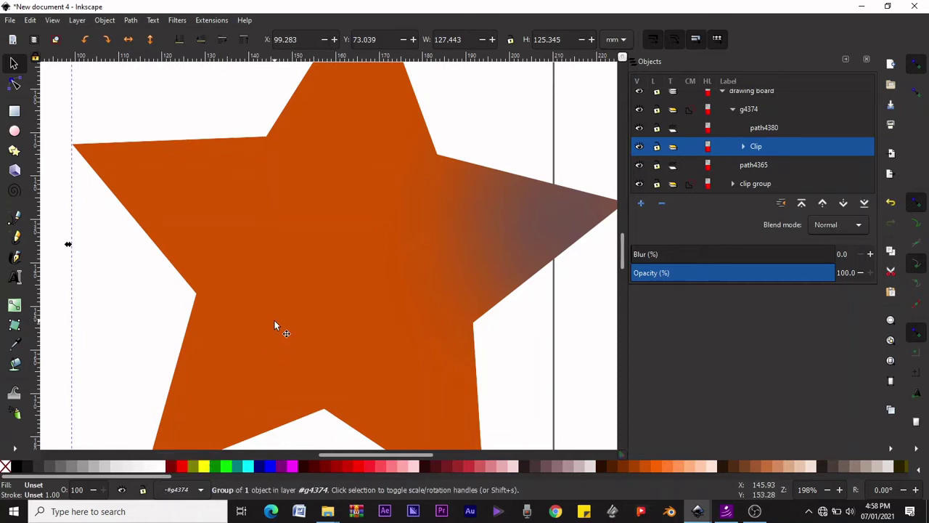
Draw a closed straight-edged path with the Pen tool from the star's upper tip to its centre, left notch and around outside the arm
{"action": "scroll", "coordinate": [284, 326], "scroll_direction": "down", "scroll_amount": 3, "text": "ctrl"}
{"action": "scroll", "coordinate": [311, 211], "scroll_direction": "up", "scroll_amount": 2, "text": "ctrl"}
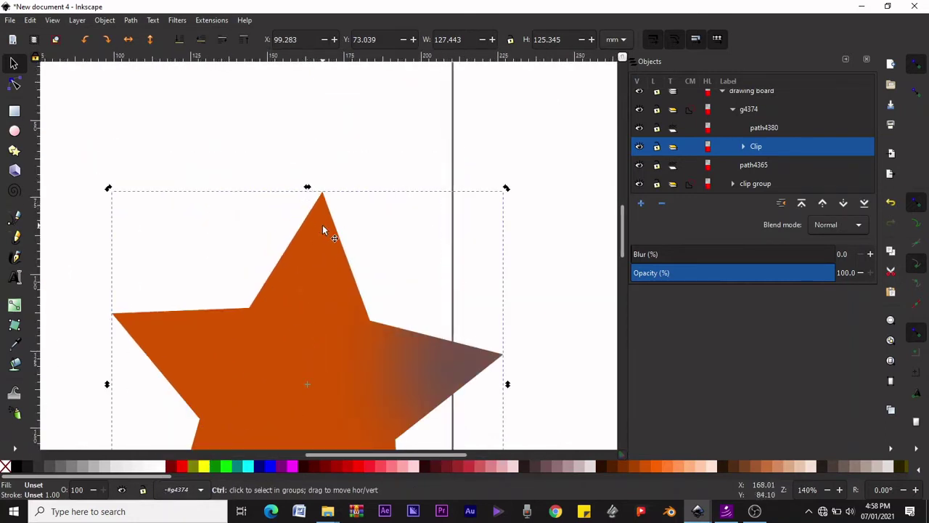
{"action": "left_click", "coordinate": [17, 216]}
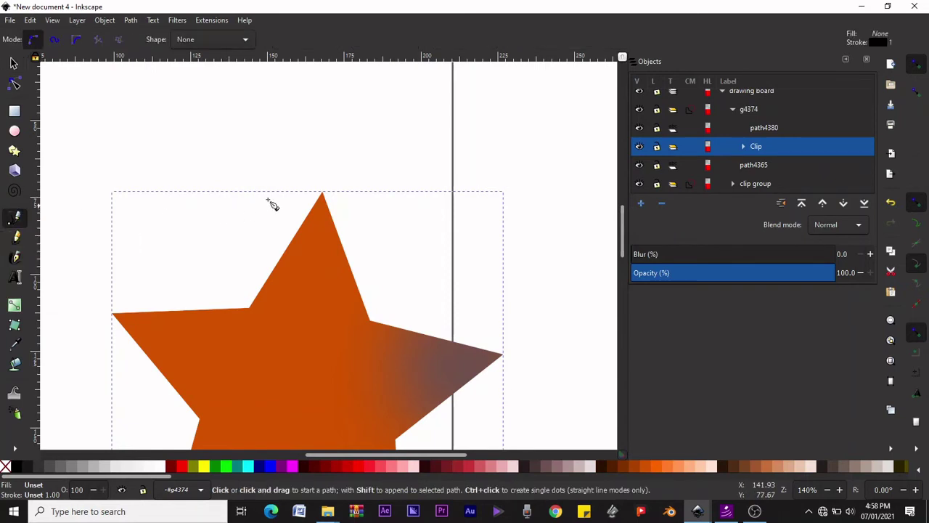
{"action": "left_click", "coordinate": [322, 193]}
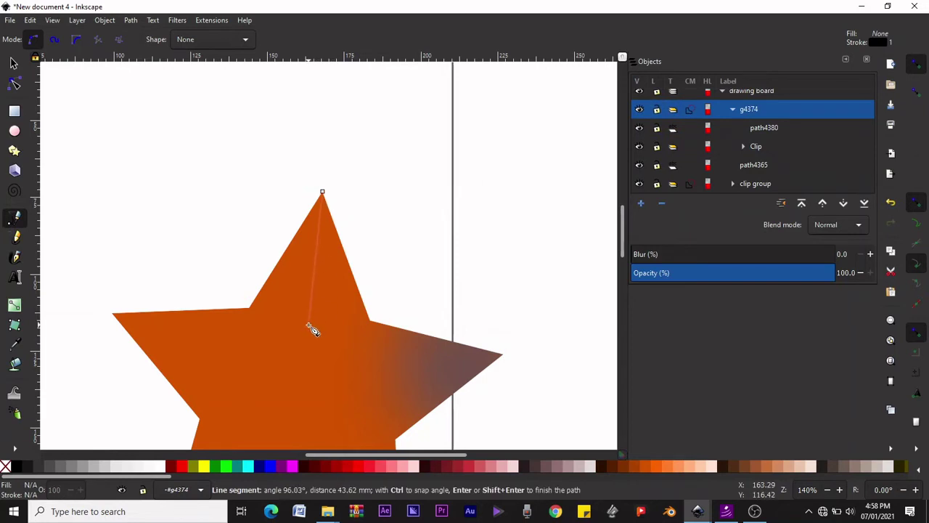
{"action": "scroll", "coordinate": [308, 327], "scroll_direction": "down", "scroll_amount": 4}
{"action": "scroll", "coordinate": [304, 243], "scroll_direction": "up", "scroll_amount": 2}
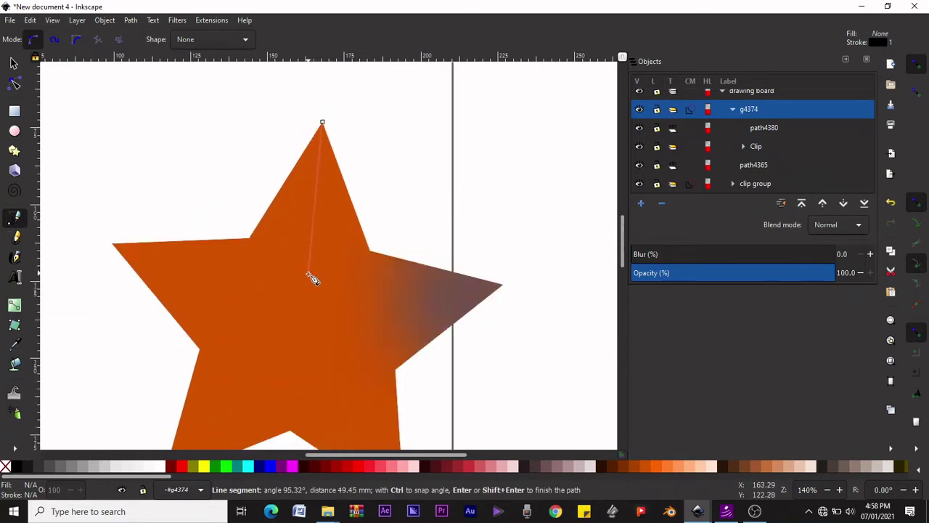
{"action": "left_click", "coordinate": [304, 329]}
{"action": "left_click", "coordinate": [250, 238]}
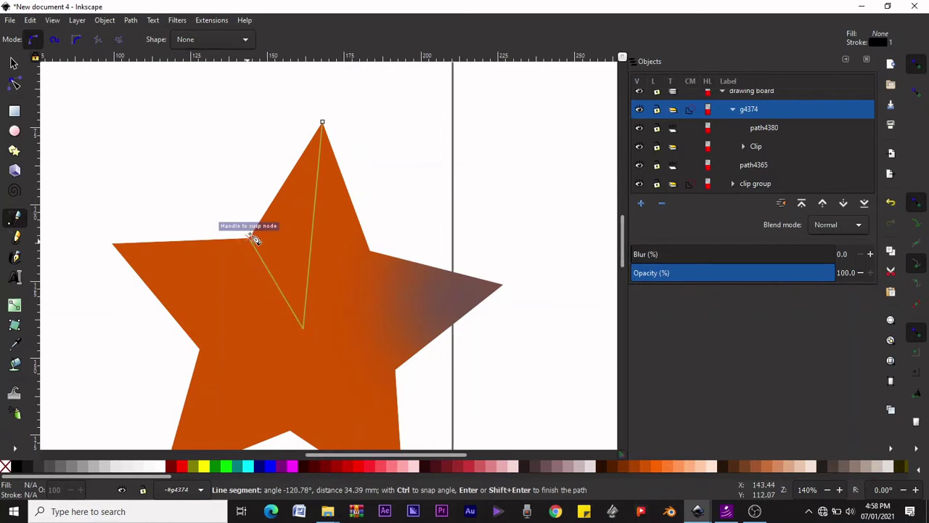
{"action": "left_click", "coordinate": [237, 165]}
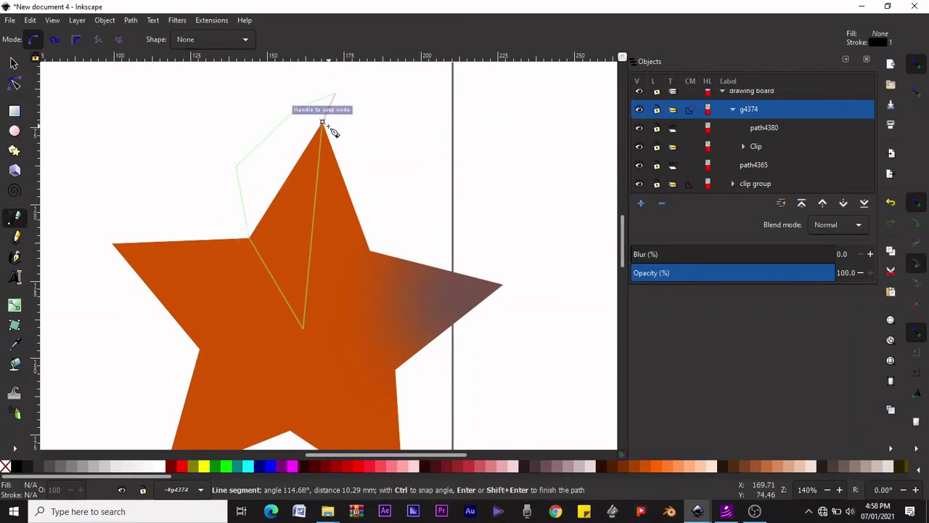
{"action": "left_click", "coordinate": [323, 124]}
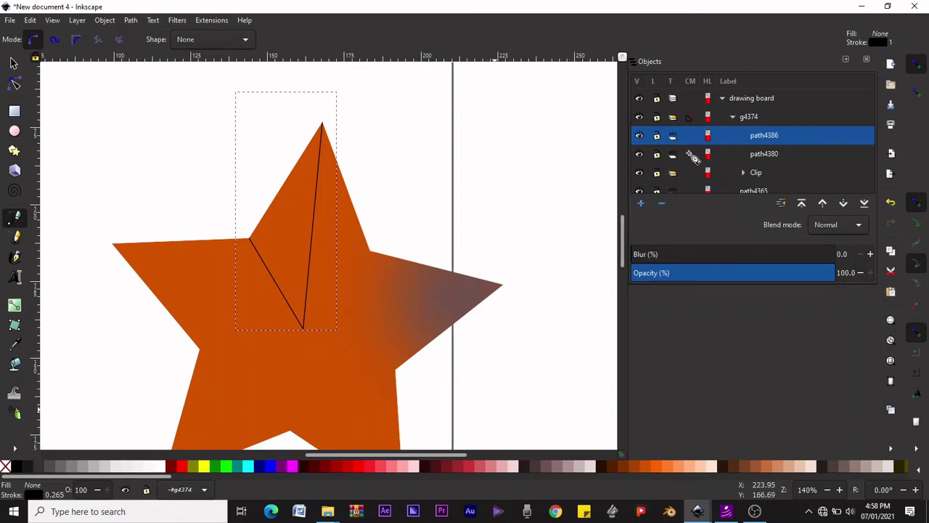
Fill the path over the upper arm's left half with the star's orange lightened to L 60 and remove its stroke
{"action": "key", "text": "ctrl+shift+f"}
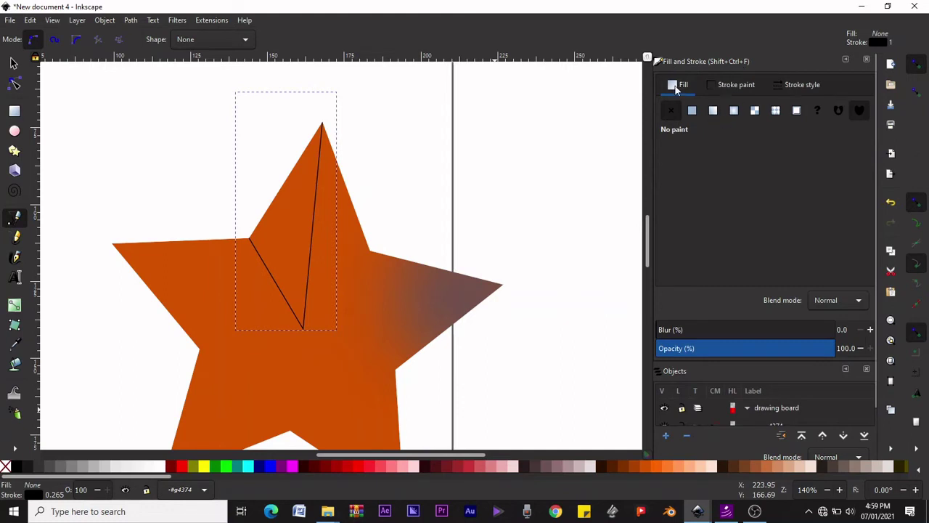
{"action": "left_click", "coordinate": [693, 110]}
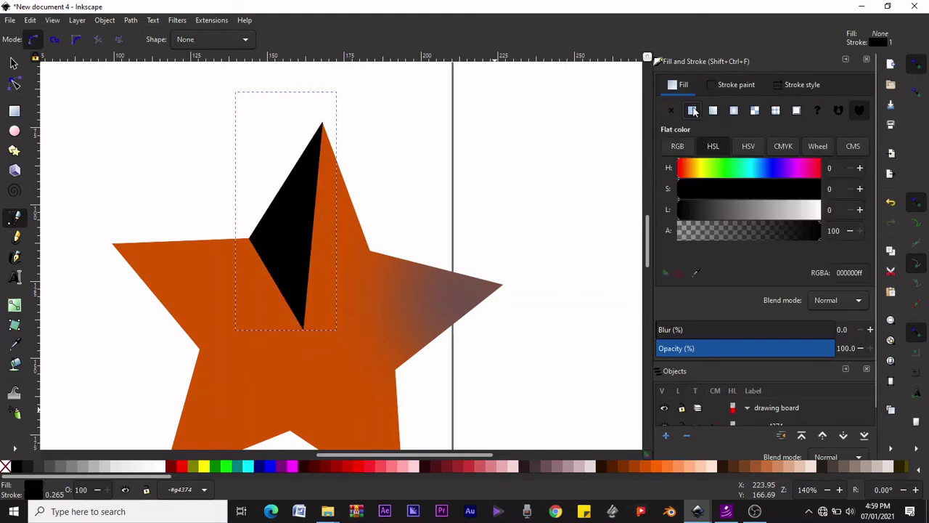
{"action": "left_click", "coordinate": [696, 273]}
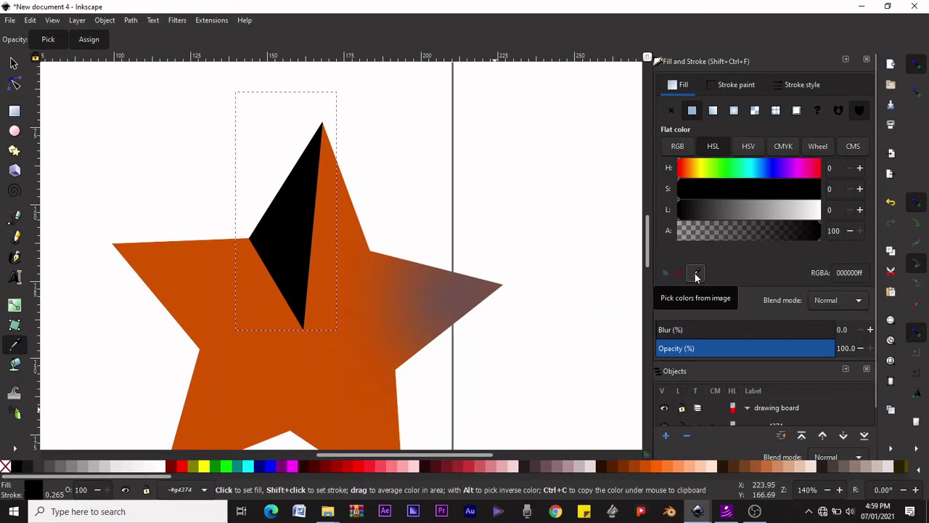
{"action": "left_click", "coordinate": [300, 353]}
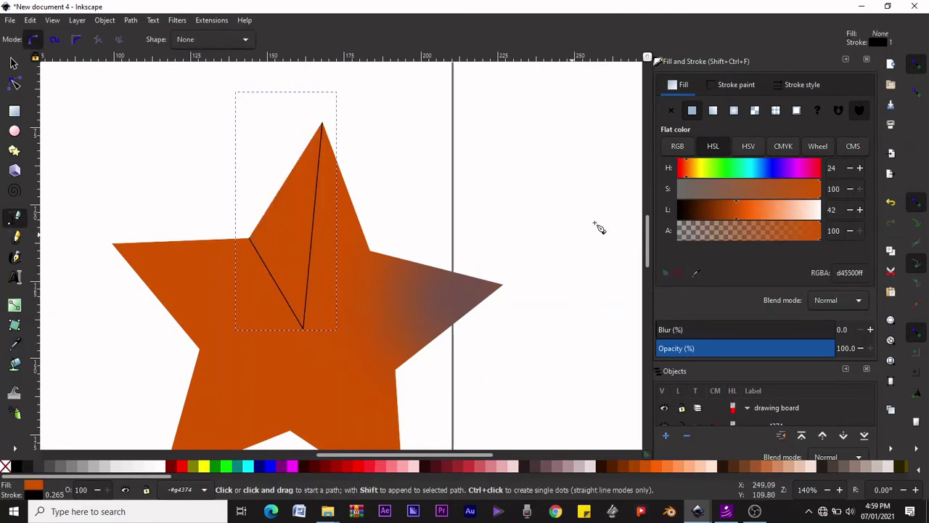
{"action": "left_click", "coordinate": [754, 212]}
{"action": "mouse_move", "coordinate": [758, 214]}
{"action": "left_mouse_down"}
{"action": "mouse_move", "coordinate": [766, 212]}
{"action": "mouse_move", "coordinate": [746, 216]}
{"action": "mouse_move", "coordinate": [763, 213]}
{"action": "left_mouse_up"}
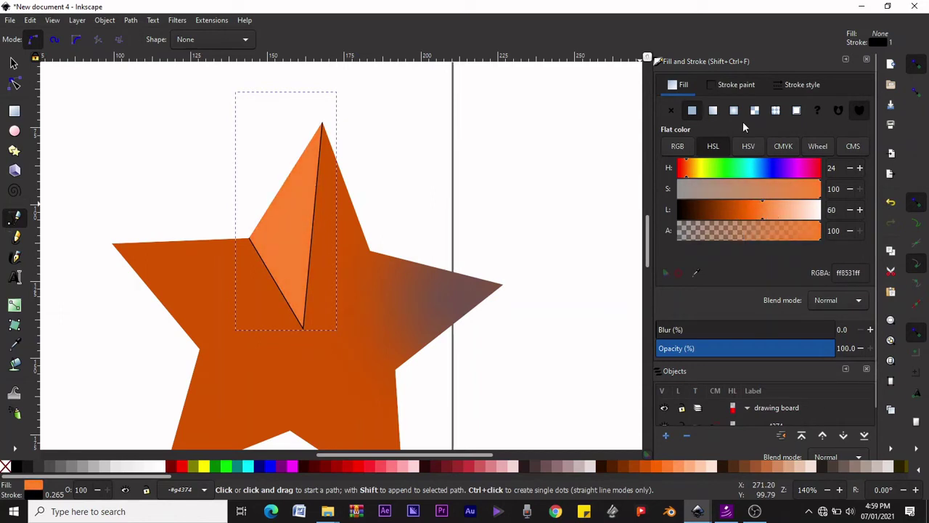
{"action": "left_click", "coordinate": [726, 85]}
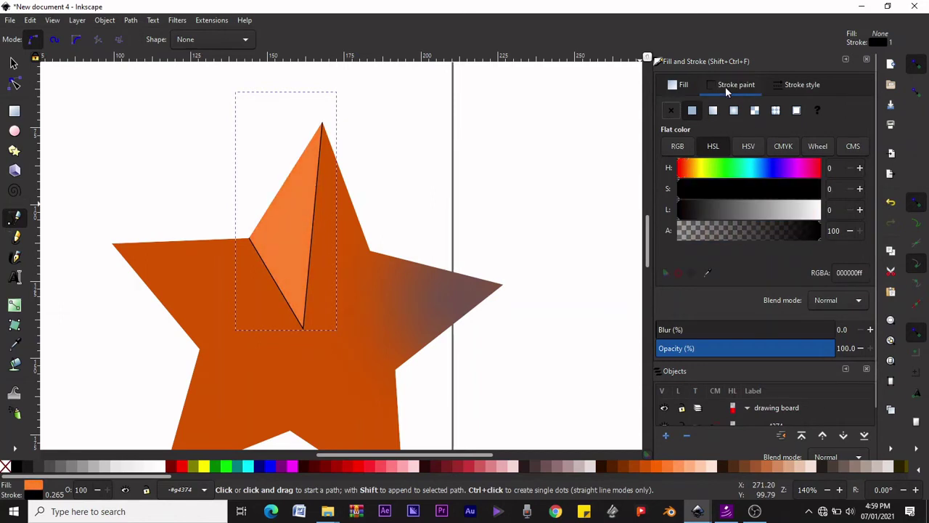
{"action": "left_click", "coordinate": [673, 110]}
Draw a closed straight-edged path with the Pen tool from the star's centre to the right notch, around outside the upper arm and back through its tip
{"action": "scroll", "coordinate": [341, 260], "scroll_direction": "down", "scroll_amount": 3}
{"action": "scroll", "coordinate": [338, 258], "scroll_direction": "down", "scroll_amount": 1}
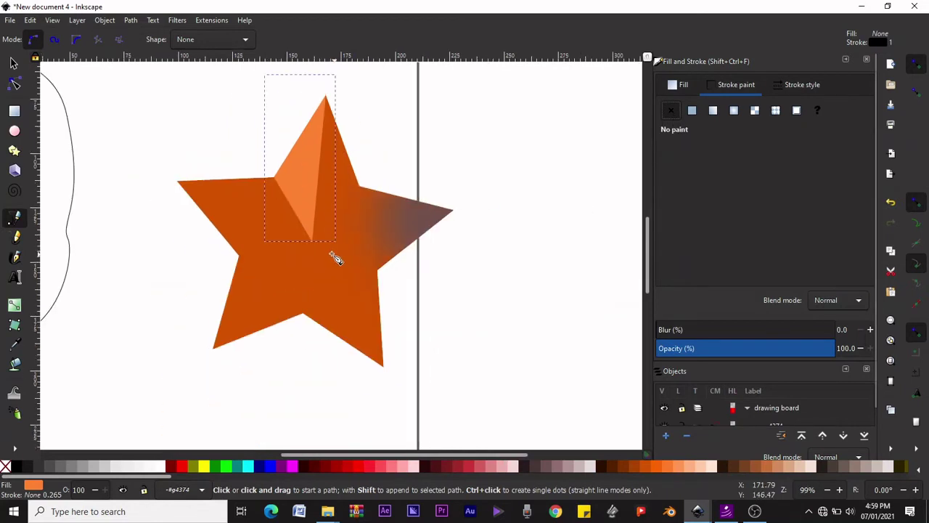
{"action": "scroll", "coordinate": [332, 253], "scroll_direction": "up", "scroll_amount": 3}
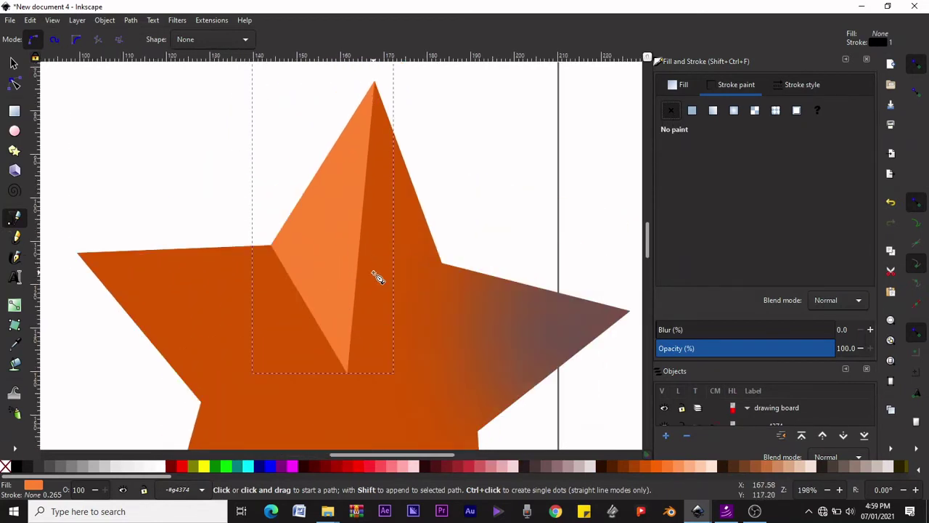
{"action": "left_click", "coordinate": [347, 372]}
{"action": "left_click", "coordinate": [443, 264]}
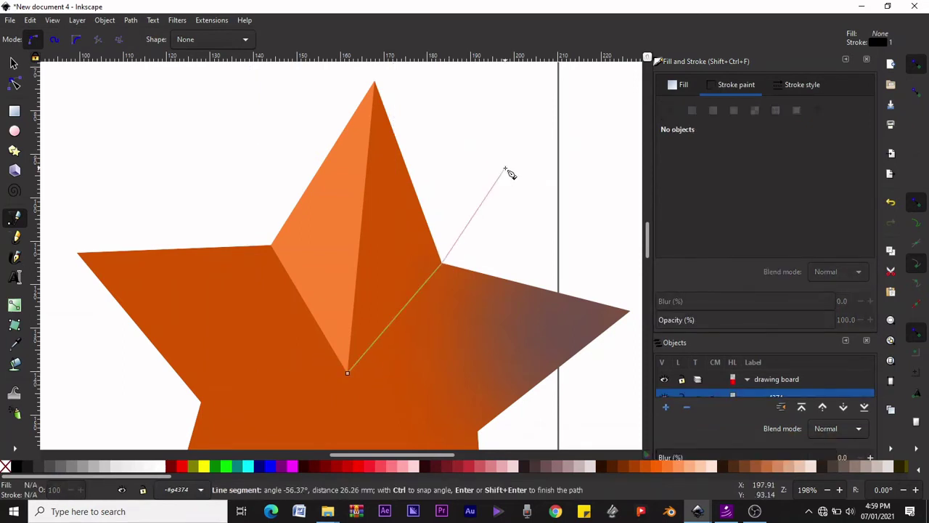
{"action": "left_click", "coordinate": [506, 168]}
{"action": "scroll", "coordinate": [446, 128], "scroll_direction": "up", "scroll_amount": 2}
{"action": "left_click", "coordinate": [392, 88]}
{"action": "left_click", "coordinate": [377, 125]}
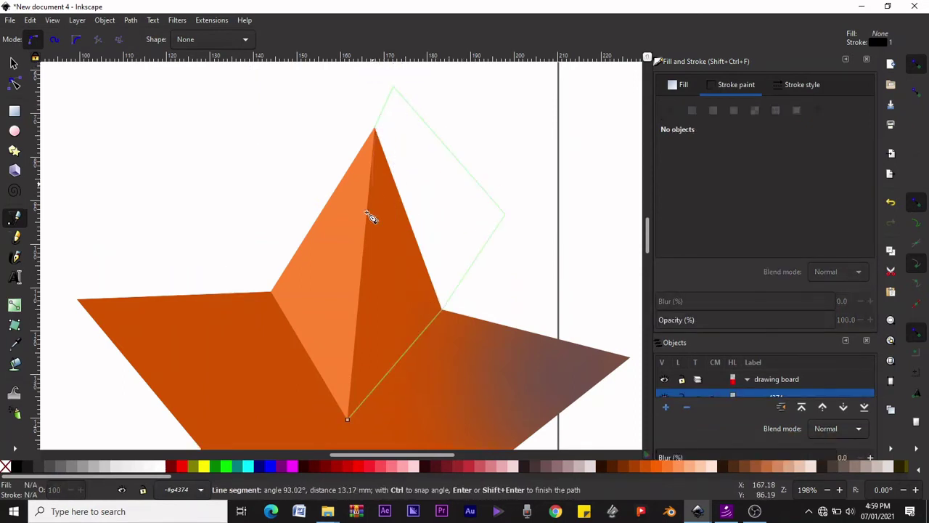
{"action": "scroll", "coordinate": [367, 232], "scroll_direction": "down", "scroll_amount": 6}
{"action": "left_click", "coordinate": [347, 281]}
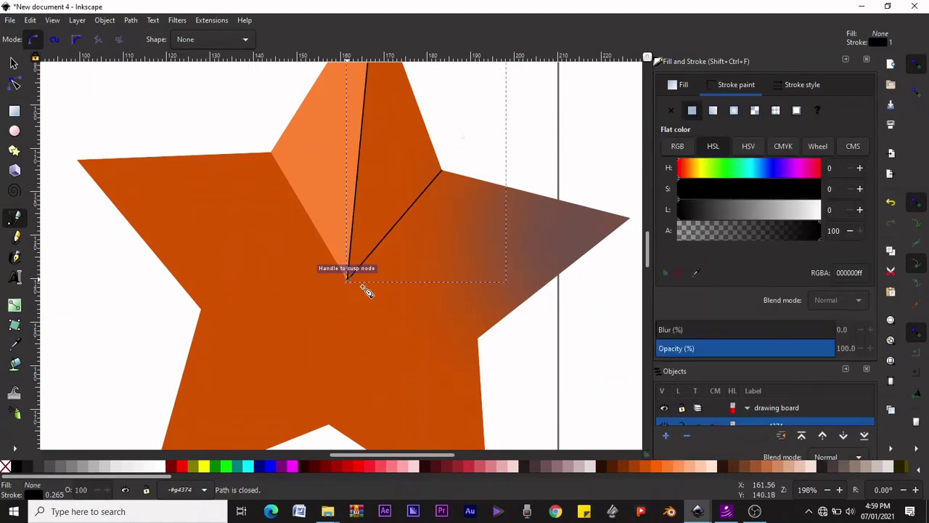
Fill the upper arm's right-half path with the star's orange darkened to L 25 and remove its stroke
{"action": "scroll", "coordinate": [365, 290], "scroll_direction": "up", "scroll_amount": 2}
{"action": "left_click", "coordinate": [681, 85]}
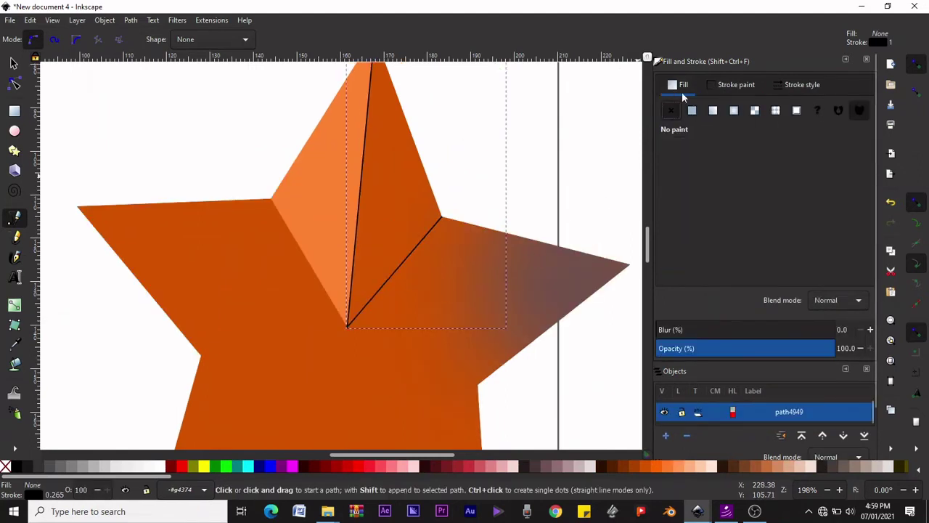
{"action": "left_click", "coordinate": [692, 110]}
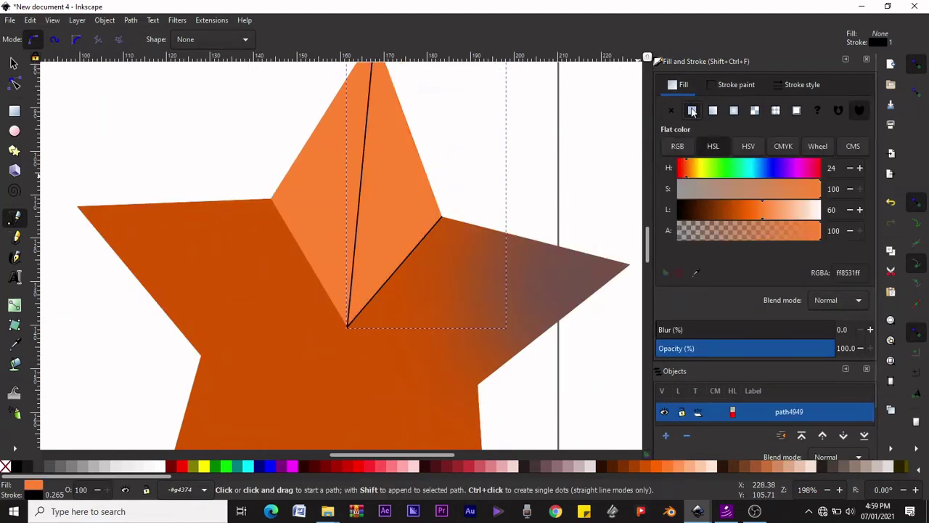
{"action": "left_click", "coordinate": [695, 274]}
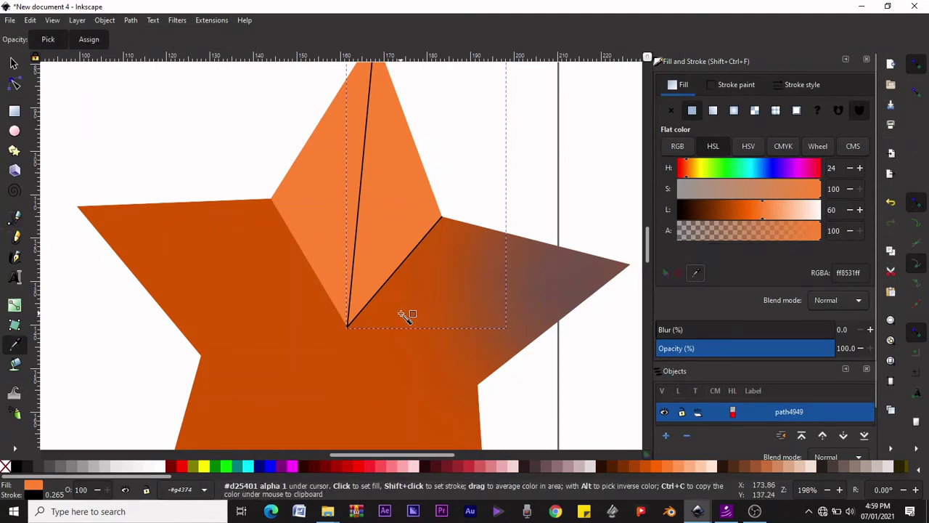
{"action": "left_click", "coordinate": [407, 315]}
{"action": "left_click_drag", "start_coordinate": [727, 210], "coordinate": [713, 212]}
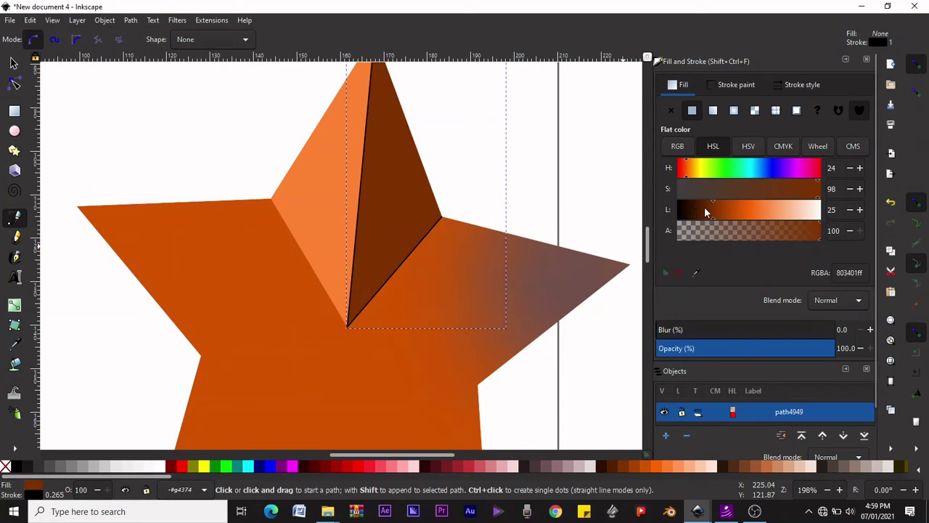
{"action": "left_click", "coordinate": [735, 84]}
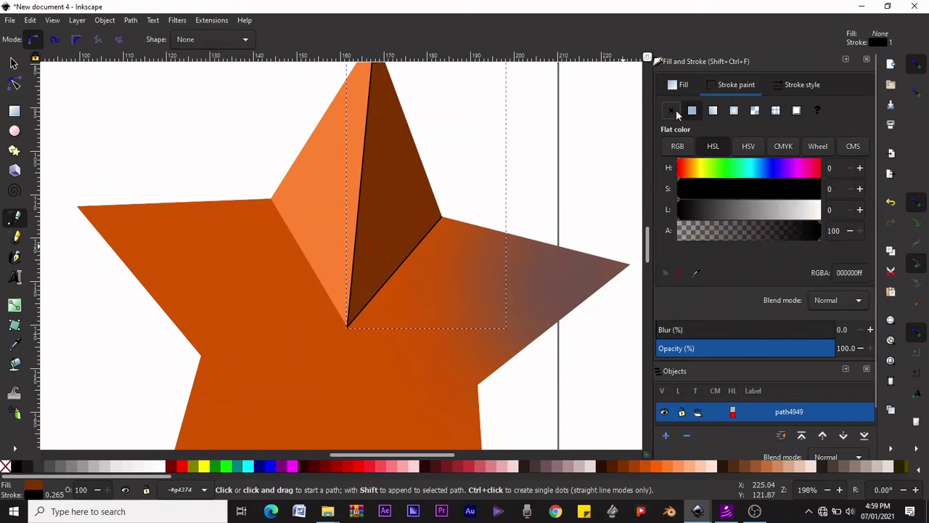
{"action": "left_click", "coordinate": [676, 110]}
{"action": "left_click", "coordinate": [679, 85]}
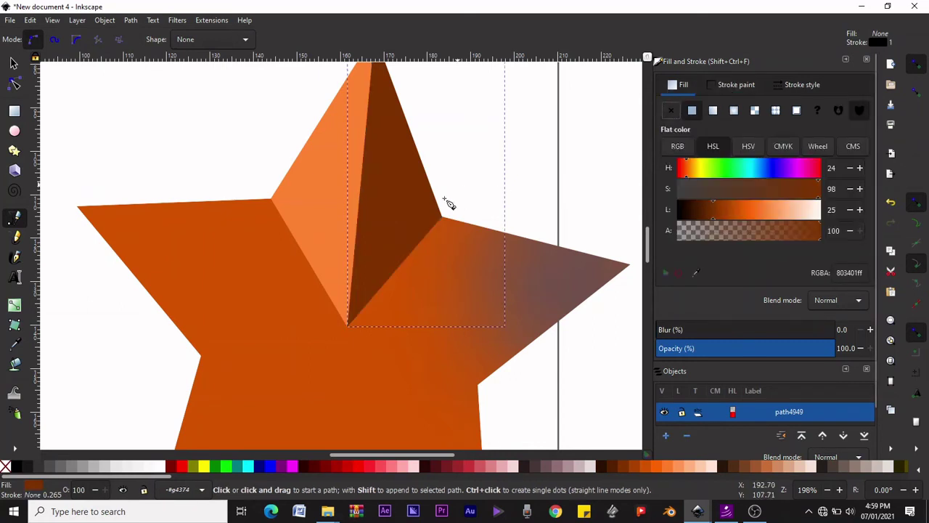
Apply a linear gradient to the dark right facet, opaque near the star's centre and fading to transparent partway up the arm
{"action": "scroll", "coordinate": [449, 204], "scroll_direction": "down", "scroll_amount": 1}
{"action": "scroll", "coordinate": [429, 240], "scroll_direction": "up", "scroll_amount": 2}
{"action": "key", "text": "s"}
{"action": "scroll", "coordinate": [387, 266], "scroll_direction": "down", "scroll_amount": 2}
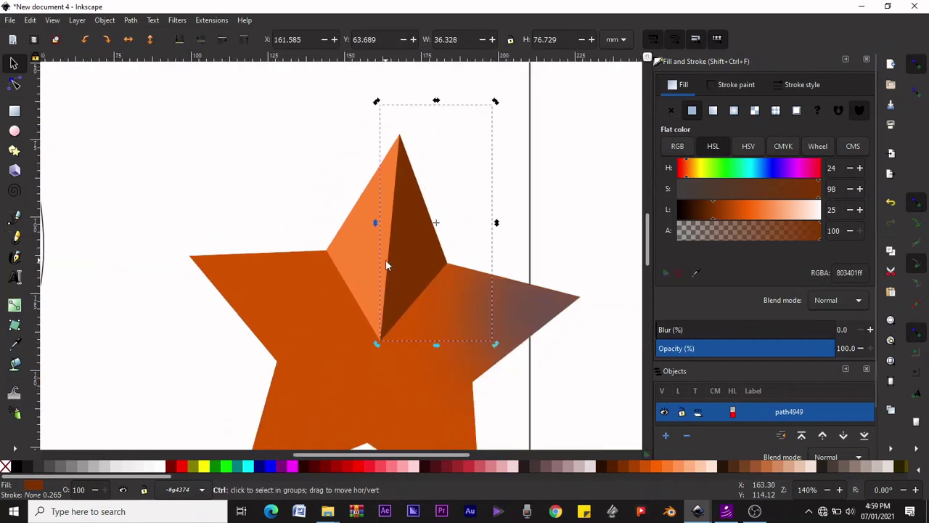
{"action": "scroll", "coordinate": [447, 258], "scroll_direction": "up", "scroll_amount": 1}
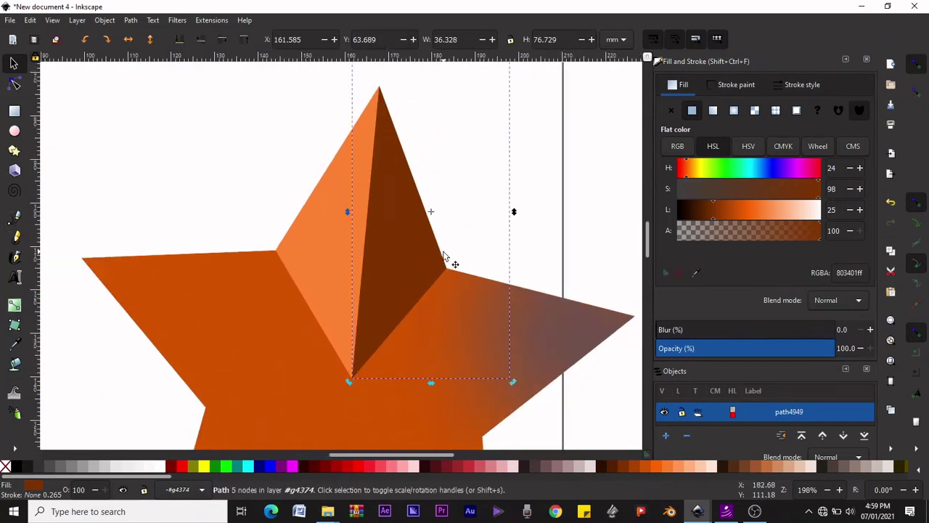
{"action": "left_click", "coordinate": [14, 306]}
{"action": "left_click_drag", "start_coordinate": [393, 309], "coordinate": [396, 226]}
{"action": "left_click_drag", "start_coordinate": [391, 305], "coordinate": [385, 360]}
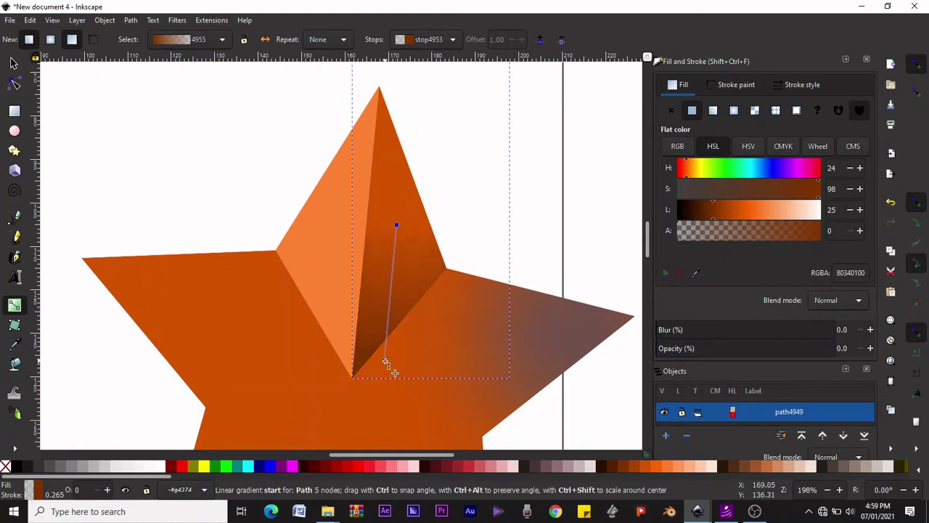
Apply a linear gradient to the light left facet, opaque towards the arm's tip and fading to transparent towards the star's centre
{"action": "left_click", "coordinate": [317, 273]}
{"action": "left_click_drag", "start_coordinate": [335, 303], "coordinate": [316, 317]}
{"action": "scroll", "coordinate": [376, 232], "scroll_direction": "down", "scroll_amount": 1}
{"action": "scroll", "coordinate": [385, 231], "scroll_direction": "down", "scroll_amount": 2}
{"action": "scroll", "coordinate": [395, 230], "scroll_direction": "up", "scroll_amount": 1}
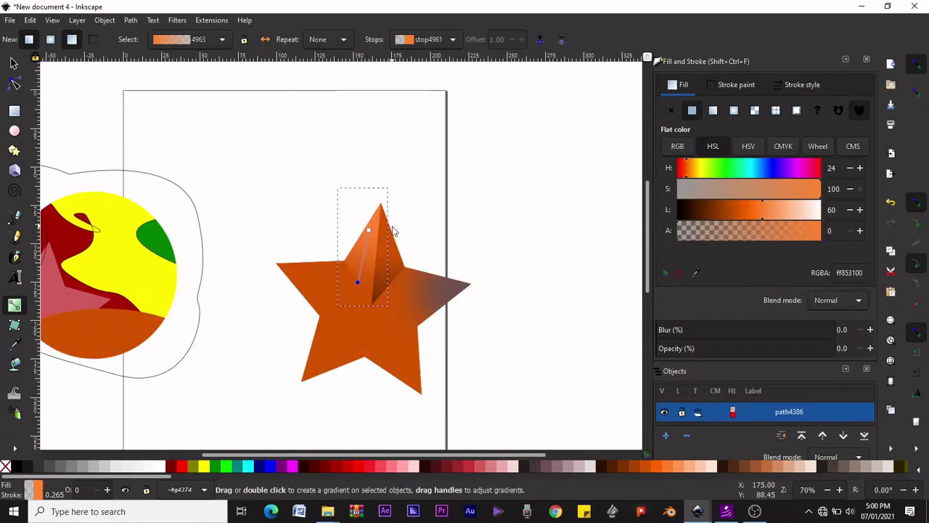
Deselect the facet and examine the gradient shading clipped within the star
{"action": "key", "text": "s"}
{"action": "left_click", "coordinate": [429, 190]}
{"action": "scroll", "coordinate": [400, 259], "scroll_direction": "down", "scroll_amount": 1}
{"action": "scroll", "coordinate": [388, 262], "scroll_direction": "up", "scroll_amount": 2}
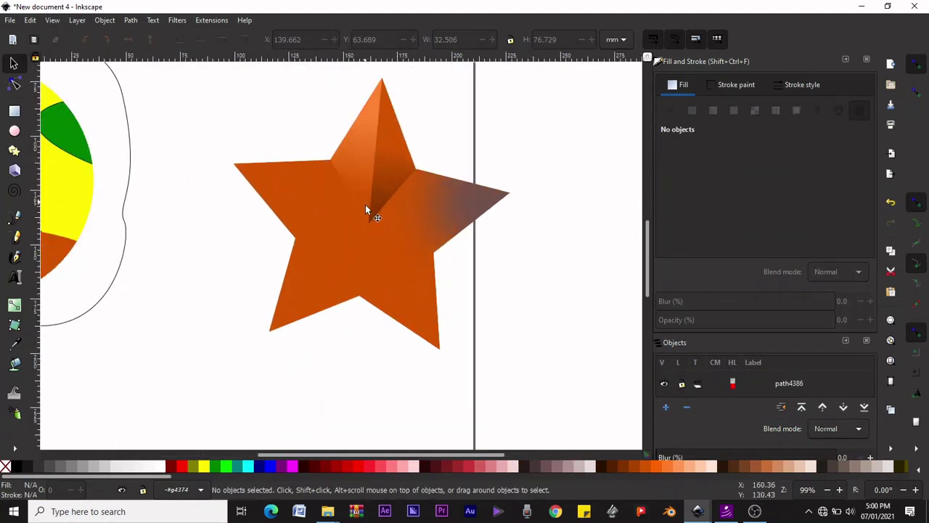
{"action": "scroll", "coordinate": [391, 190], "scroll_direction": "up", "scroll_amount": 2}
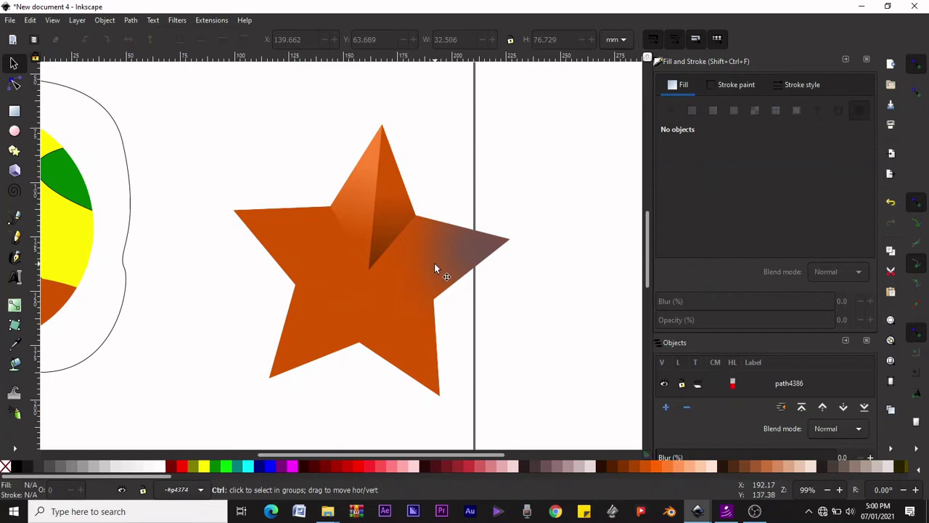
{"action": "scroll", "coordinate": [427, 258], "scroll_direction": "down", "scroll_amount": 2}
{"action": "scroll", "coordinate": [421, 255], "scroll_direction": "down", "scroll_amount": 1}
{"action": "scroll", "coordinate": [384, 207], "scroll_direction": "up", "scroll_amount": 1}
{"action": "scroll", "coordinate": [431, 235], "scroll_direction": "down", "scroll_amount": 3}
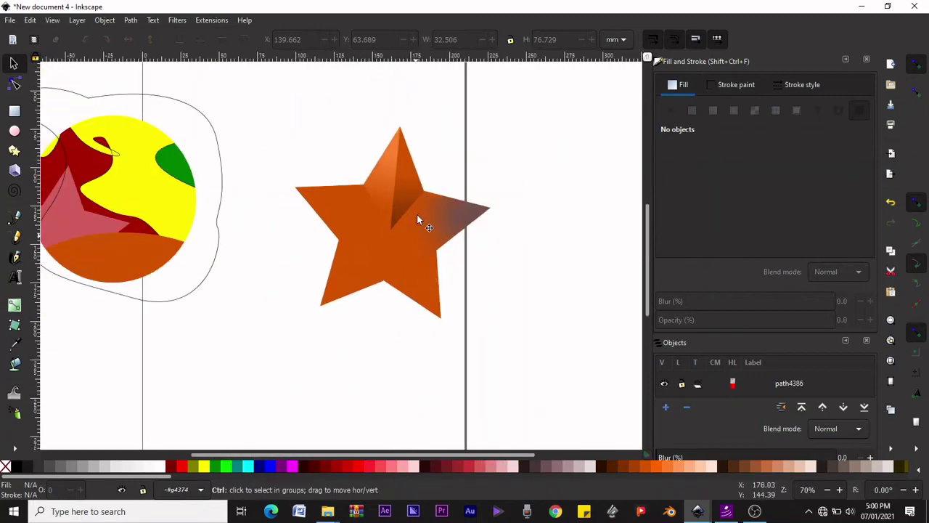
{"action": "scroll", "coordinate": [520, 267], "scroll_direction": "up", "scroll_amount": 2}
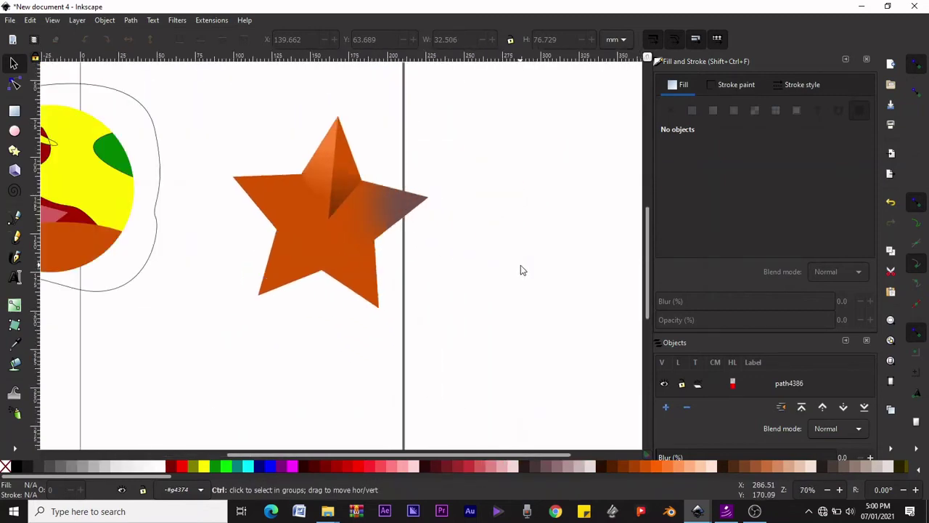
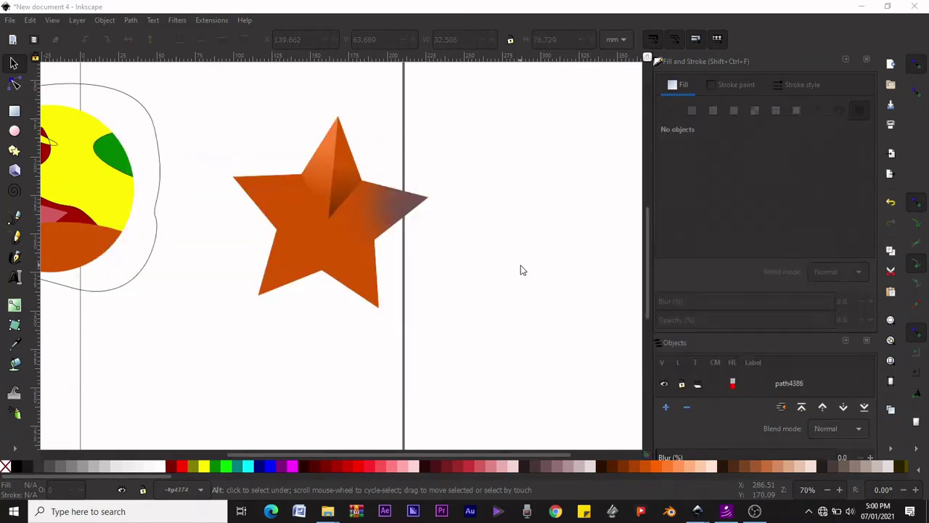
Switch to New document 1 and examine the glossy ball built from shapes in a circle clip group
{"action": "scroll", "coordinate": [374, 244], "scroll_direction": "up", "scroll_amount": 3}
{"action": "scroll", "coordinate": [380, 247], "scroll_direction": "down", "scroll_amount": 3}
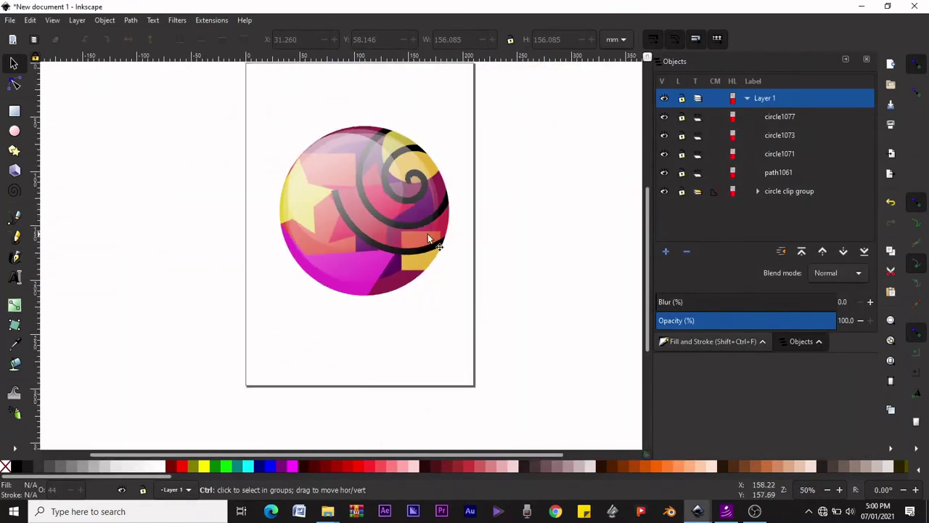
{"action": "scroll", "coordinate": [301, 105], "scroll_direction": "up", "scroll_amount": 2}
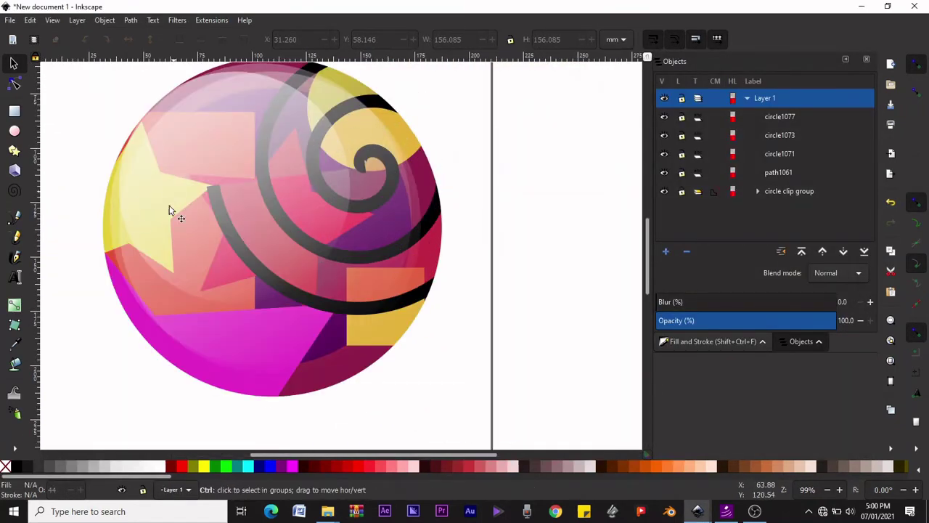
{"action": "scroll", "coordinate": [179, 211], "scroll_direction": "down", "scroll_amount": 1}
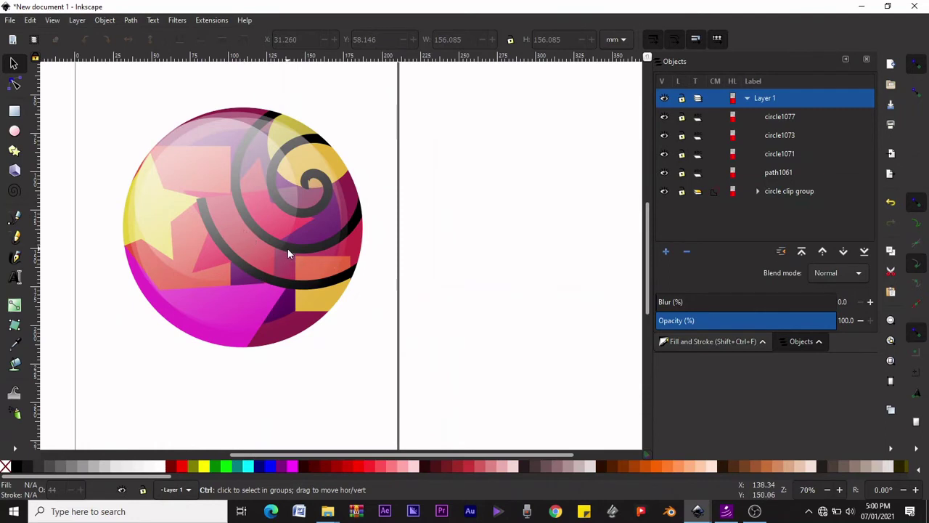
{"action": "scroll", "coordinate": [287, 254], "scroll_direction": "down", "scroll_amount": 1}
{"action": "scroll", "coordinate": [417, 257], "scroll_direction": "up", "scroll_amount": 1}
{"action": "scroll", "coordinate": [304, 230], "scroll_direction": "down", "scroll_amount": 1}
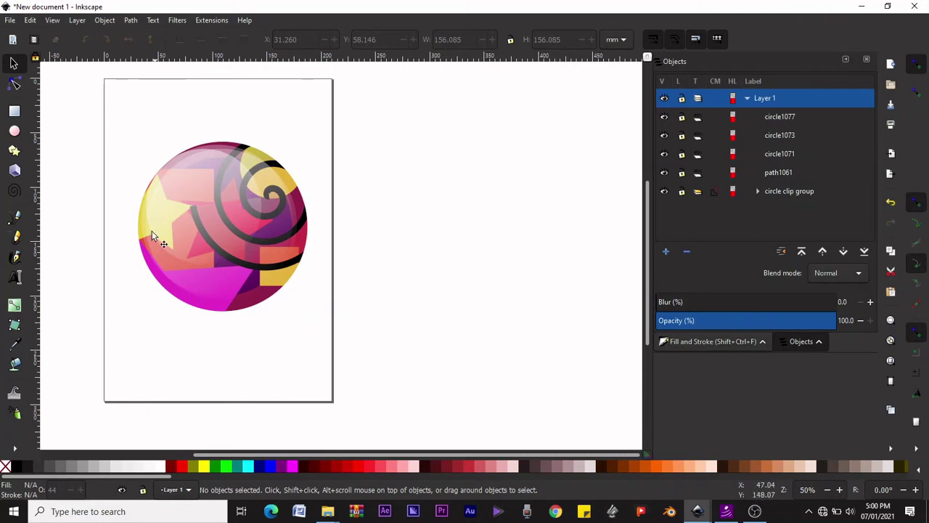
{"action": "scroll", "coordinate": [154, 243], "scroll_direction": "up", "scroll_amount": 3}
{"action": "scroll", "coordinate": [274, 246], "scroll_direction": "down", "scroll_amount": 1}
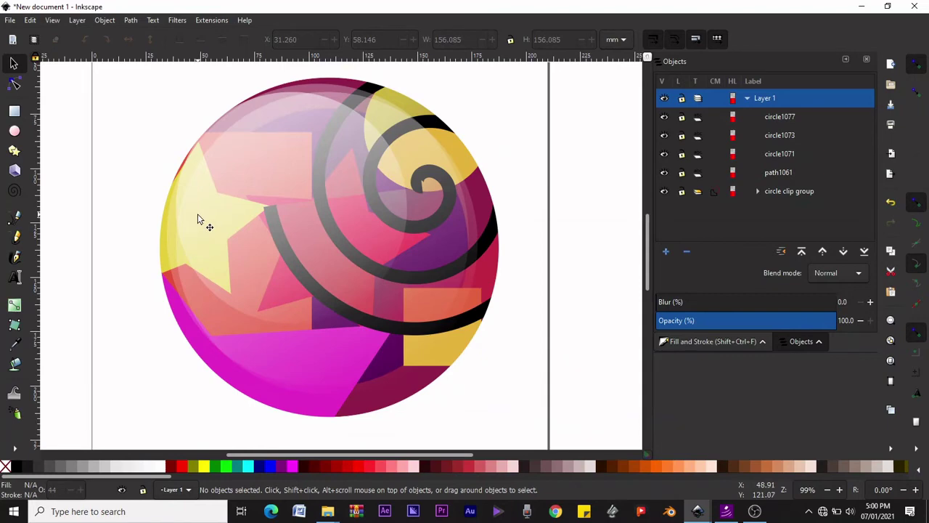
Return to New document 4 and draw a circle of about 67.7 mm radius on empty canvas away from the star, with its orange fill at L 47
{"action": "key", "text": "alt"}
{"action": "key", "text": "alt+Tab"}
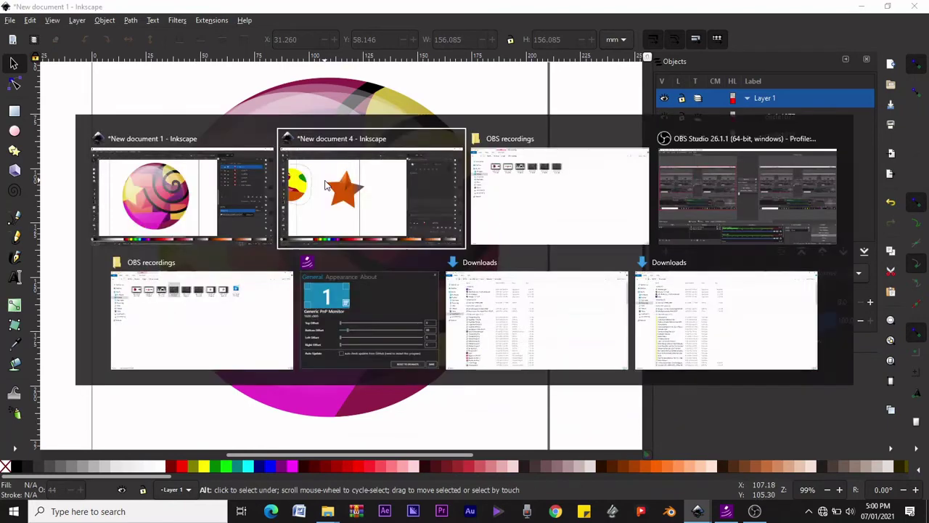
{"action": "key", "text": "e"}
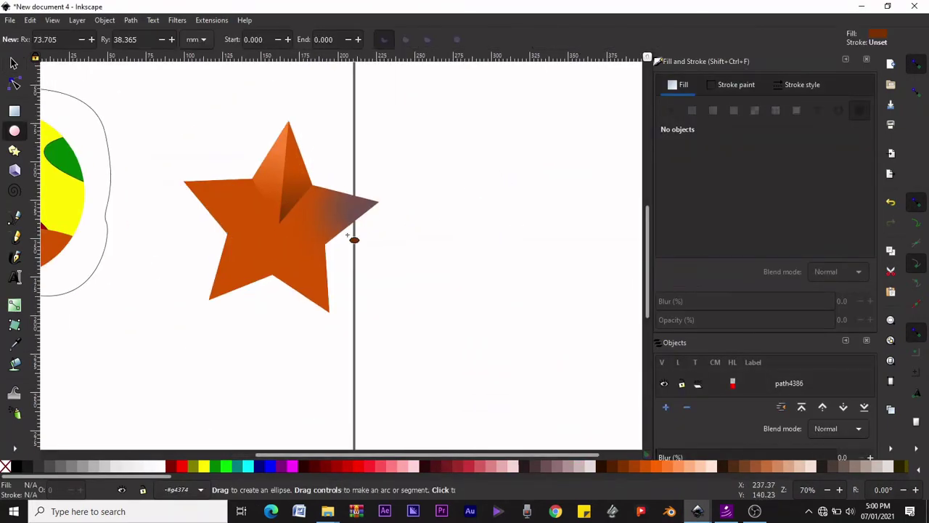
{"action": "scroll", "coordinate": [417, 222], "scroll_direction": "down", "scroll_amount": 3}
{"action": "scroll", "coordinate": [463, 205], "scroll_direction": "up", "scroll_amount": 2}
{"action": "scroll", "coordinate": [545, 234], "scroll_direction": "down", "scroll_amount": 2}
{"action": "scroll", "coordinate": [456, 231], "scroll_direction": "up", "scroll_amount": 2}
{"action": "left_click_drag", "start_coordinate": [244, 147], "coordinate": [448, 367]}
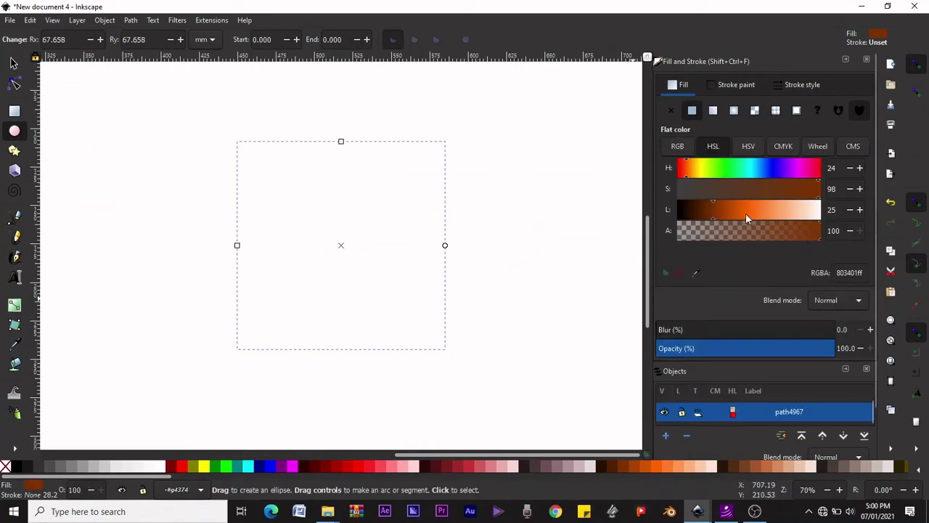
{"action": "left_click_drag", "start_coordinate": [739, 211], "coordinate": [745, 209]}
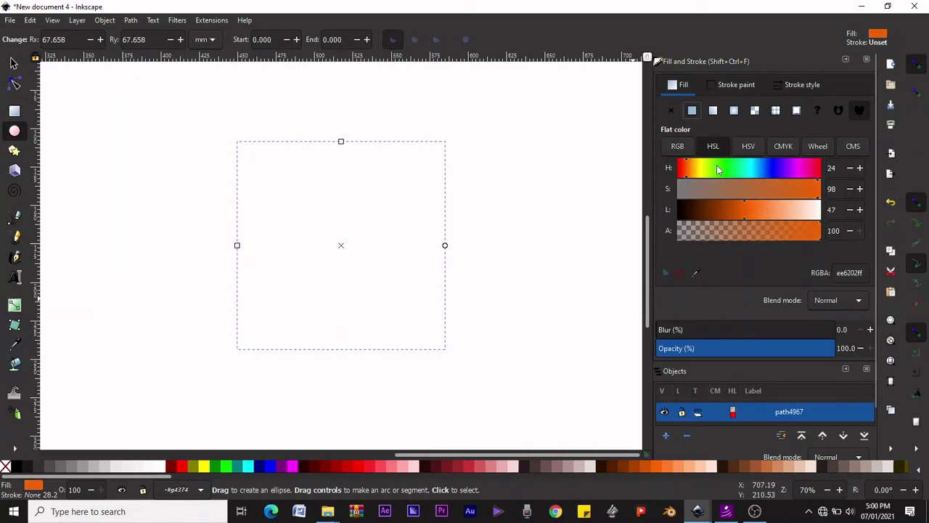
Leave the old clip group for the drawing board layer and draw a circle of about 74.3 mm radius on empty canvas away from the star
{"action": "scroll", "coordinate": [345, 273], "scroll_direction": "down", "scroll_amount": 5}
{"action": "scroll", "coordinate": [295, 291], "scroll_direction": "up", "scroll_amount": 3}
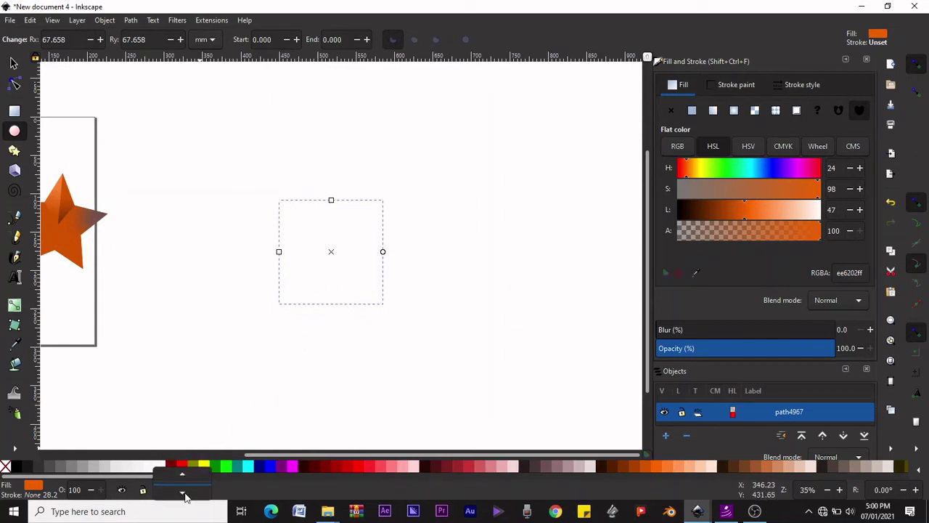
{"action": "key", "text": "Escape"}
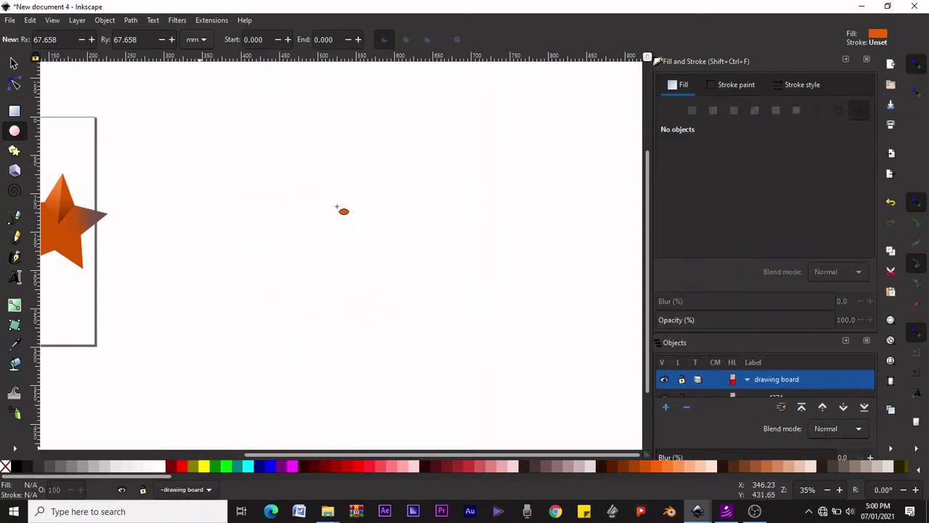
{"action": "scroll", "coordinate": [353, 193], "scroll_direction": "up", "scroll_amount": 2}
{"action": "mouse_move", "coordinate": [252, 169]}
{"action": "left_mouse_down"}
{"action": "mouse_move", "coordinate": [441, 380]}
{"action": "mouse_move", "coordinate": [481, 404]}
{"action": "left_mouse_up"}
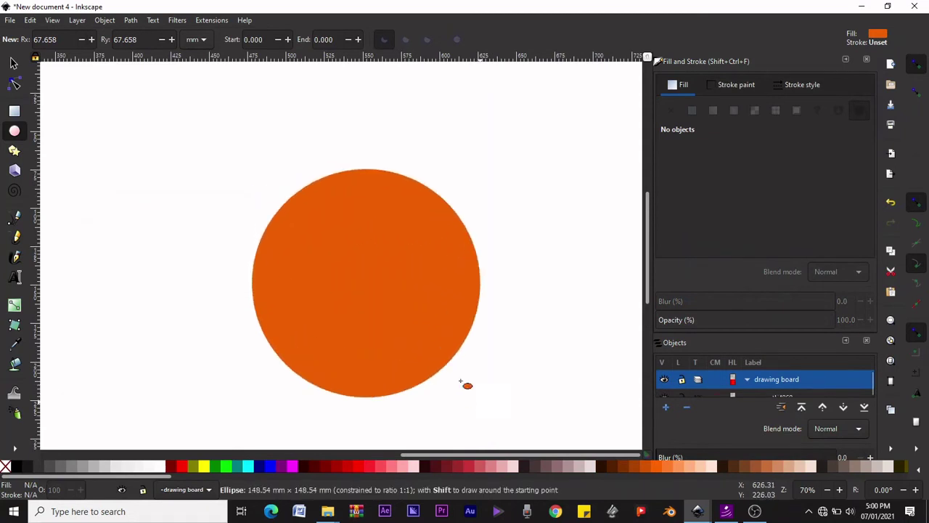
{"action": "scroll", "coordinate": [372, 251], "scroll_direction": "down", "scroll_amount": 2}
{"action": "scroll", "coordinate": [465, 323], "scroll_direction": "up", "scroll_amount": 1}
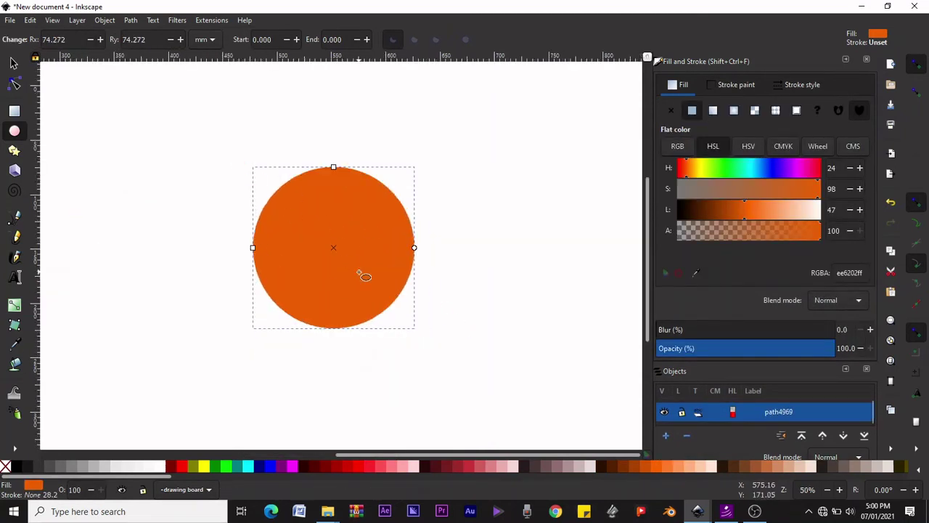
{"action": "scroll", "coordinate": [363, 271], "scroll_direction": "down", "scroll_amount": 2}
{"action": "scroll", "coordinate": [417, 273], "scroll_direction": "up", "scroll_amount": 1}
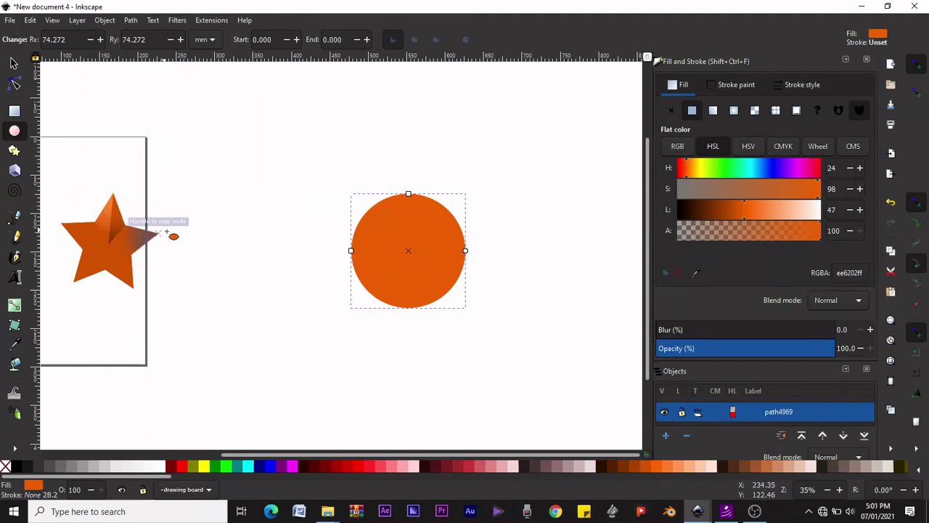
{"action": "left_click", "coordinate": [208, 492]}
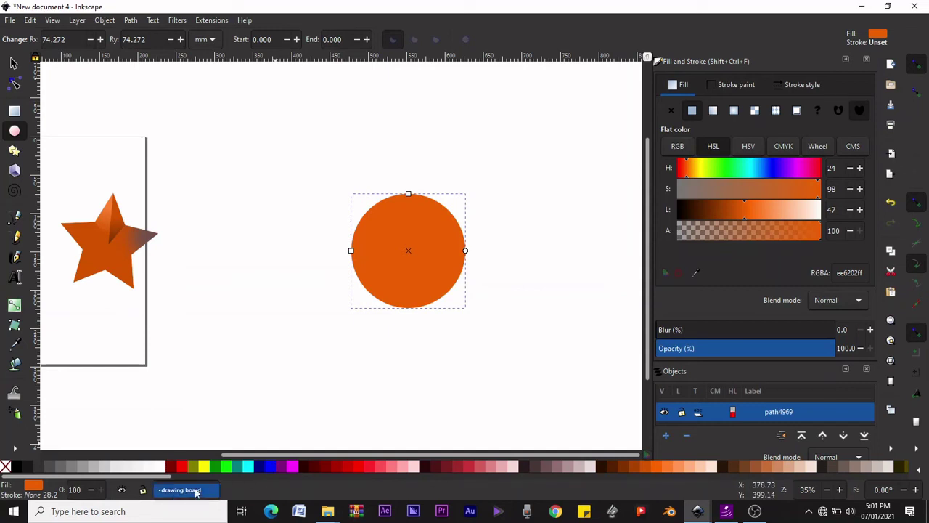
{"action": "left_click", "coordinate": [187, 491]}
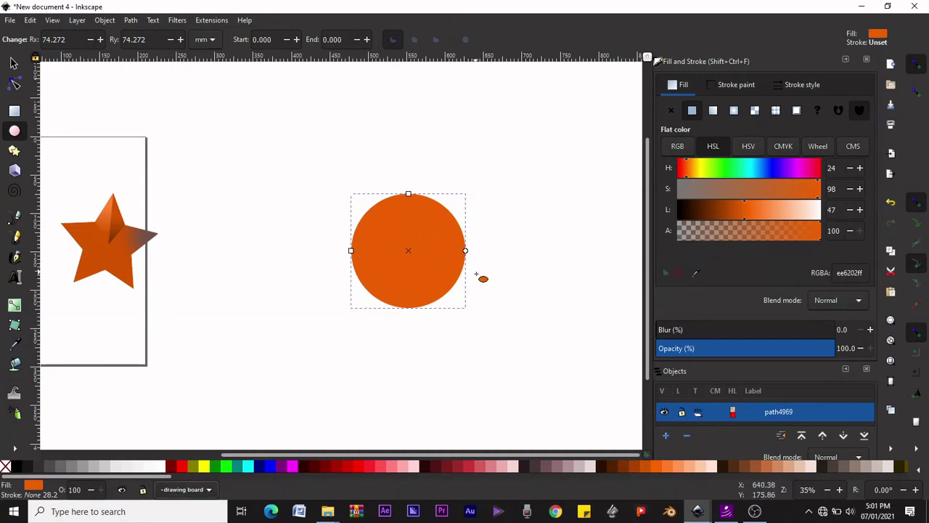
Recolour the new circle's fill to purple with H 315, S 58 and L 44
{"action": "scroll", "coordinate": [476, 273], "scroll_direction": "up", "scroll_amount": 2}
{"action": "left_click", "coordinate": [14, 64]}
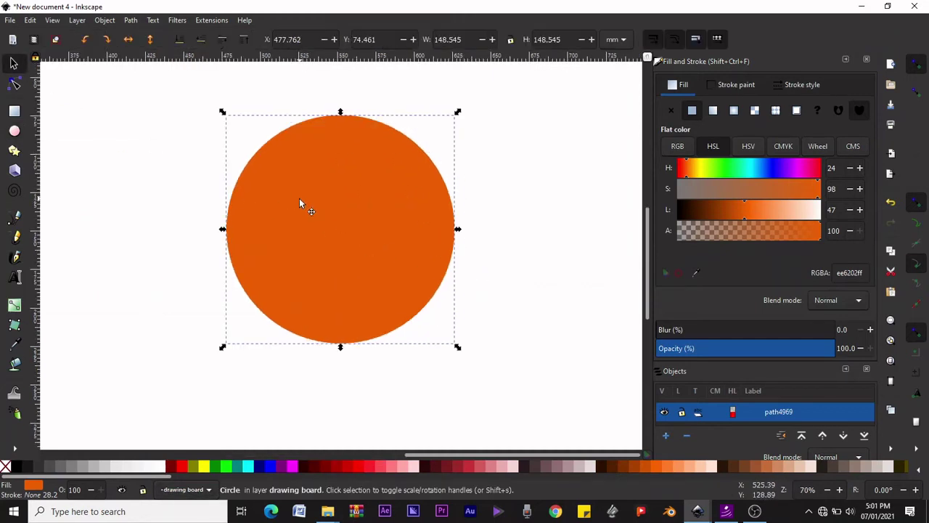
{"action": "scroll", "coordinate": [378, 236], "scroll_direction": "up", "scroll_amount": 1}
{"action": "scroll", "coordinate": [371, 239], "scroll_direction": "down", "scroll_amount": 1}
{"action": "scroll", "coordinate": [369, 239], "scroll_direction": "down", "scroll_amount": 1}
{"action": "scroll", "coordinate": [368, 251], "scroll_direction": "up", "scroll_amount": 2}
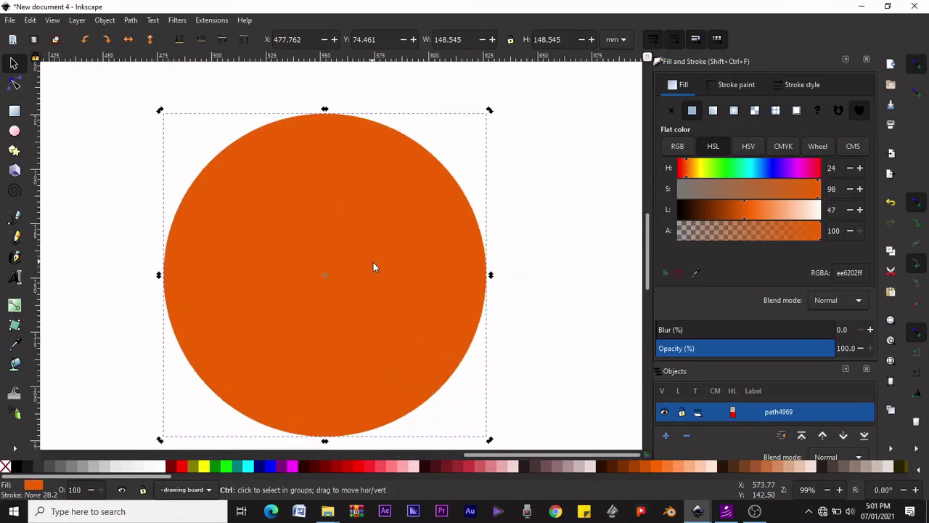
{"action": "left_click", "coordinate": [801, 173]}
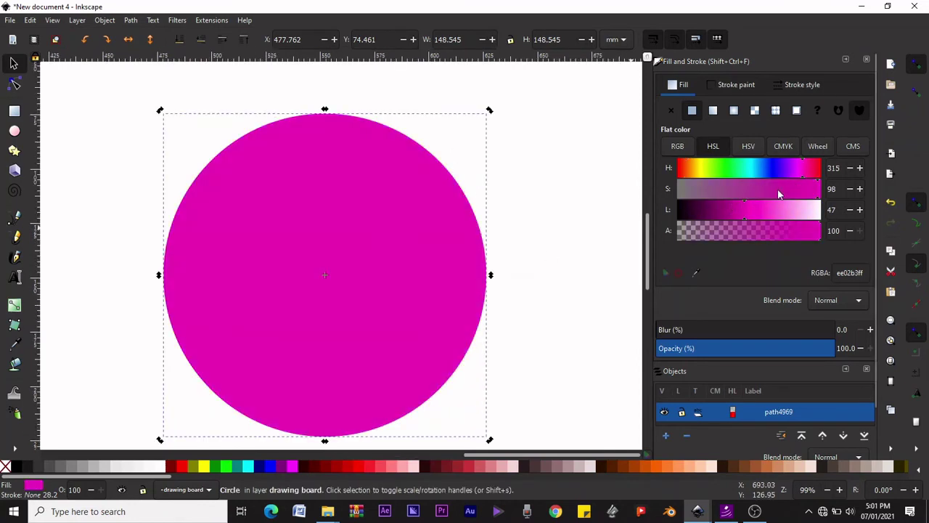
{"action": "left_click_drag", "start_coordinate": [778, 195], "coordinate": [763, 197]}
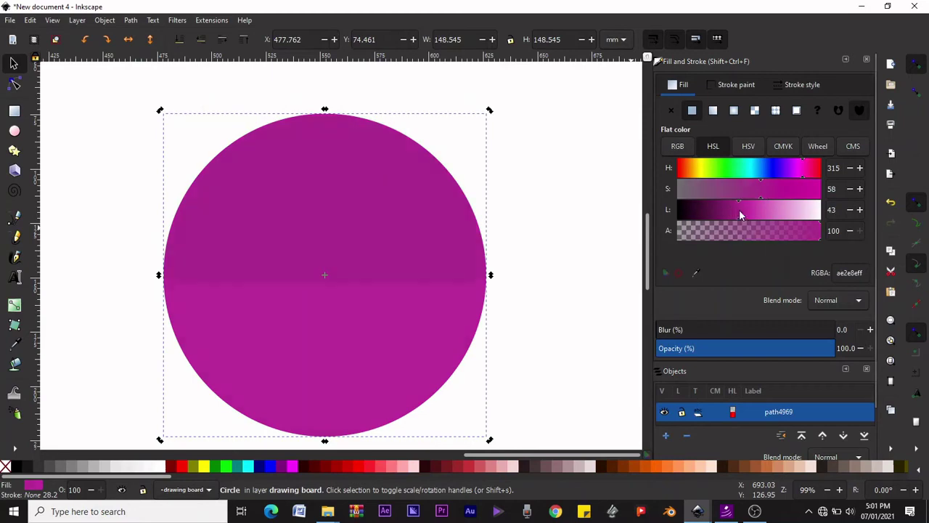
{"action": "left_click", "coordinate": [734, 215]}
Create a clip group from the purple circle and enter that group
{"action": "scroll", "coordinate": [378, 283], "scroll_direction": "down", "scroll_amount": 2}
{"action": "scroll", "coordinate": [374, 288], "scroll_direction": "up", "scroll_amount": 2}
{"action": "scroll", "coordinate": [357, 284], "scroll_direction": "down", "scroll_amount": 1}
{"action": "key", "text": "Escape"}
{"action": "left_click", "coordinate": [357, 279]}
{"action": "right_click", "coordinate": [357, 279]}
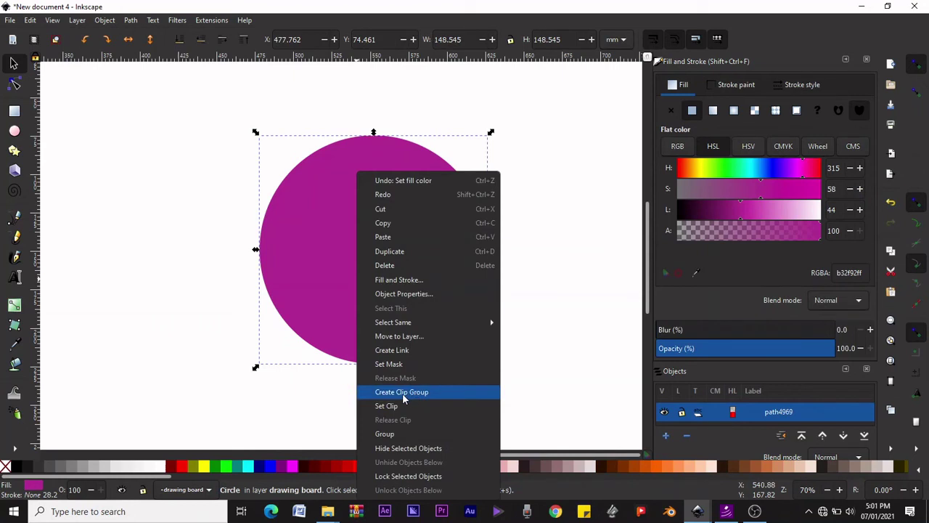
{"action": "left_click", "coordinate": [404, 399]}
{"action": "right_click", "coordinate": [378, 277]}
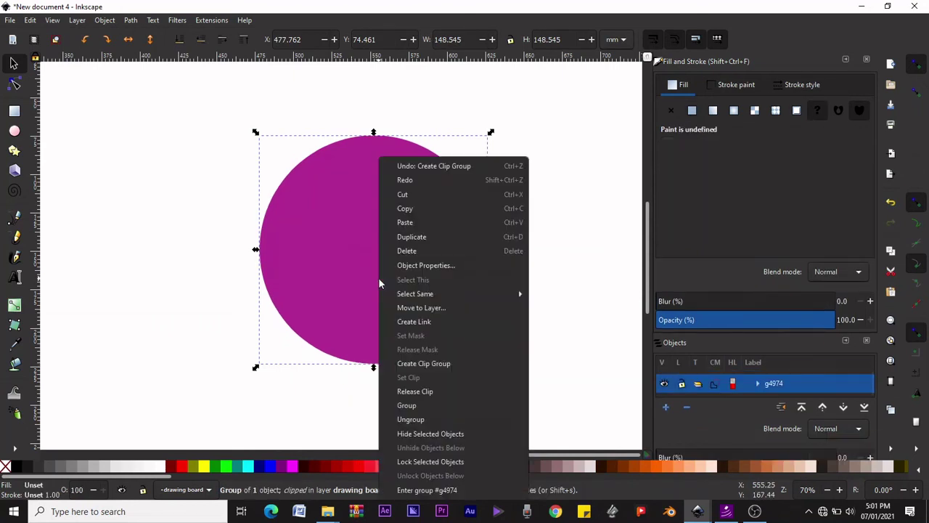
{"action": "left_click", "coordinate": [452, 491]}
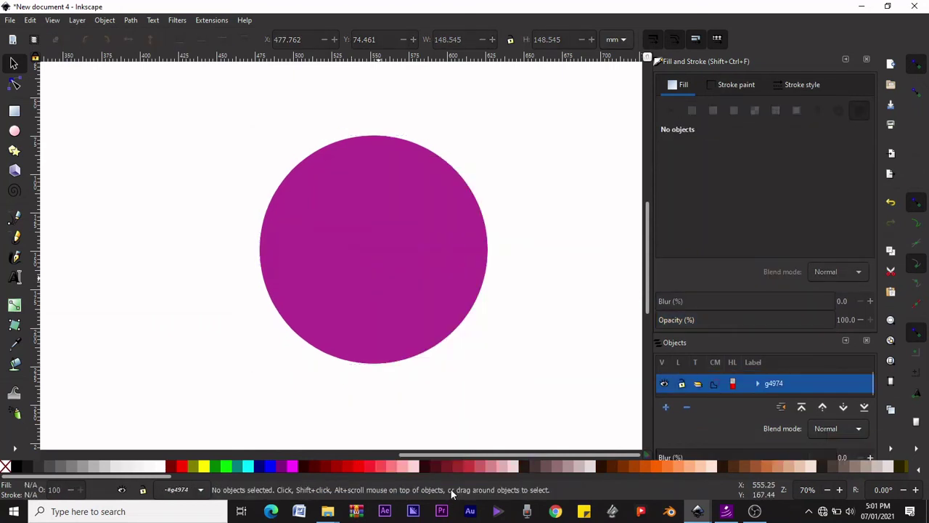
Draw a five-cornered polygon about 230 mm wide overlapping the purple circle's left side and darken its fill to L 25
{"action": "left_click", "coordinate": [13, 150]}
{"action": "mouse_move", "coordinate": [257, 240]}
{"action": "left_mouse_down"}
{"action": "mouse_move", "coordinate": [400, 373]}
{"action": "mouse_move", "coordinate": [395, 392]}
{"action": "mouse_move", "coordinate": [363, 388]}
{"action": "left_mouse_up"}
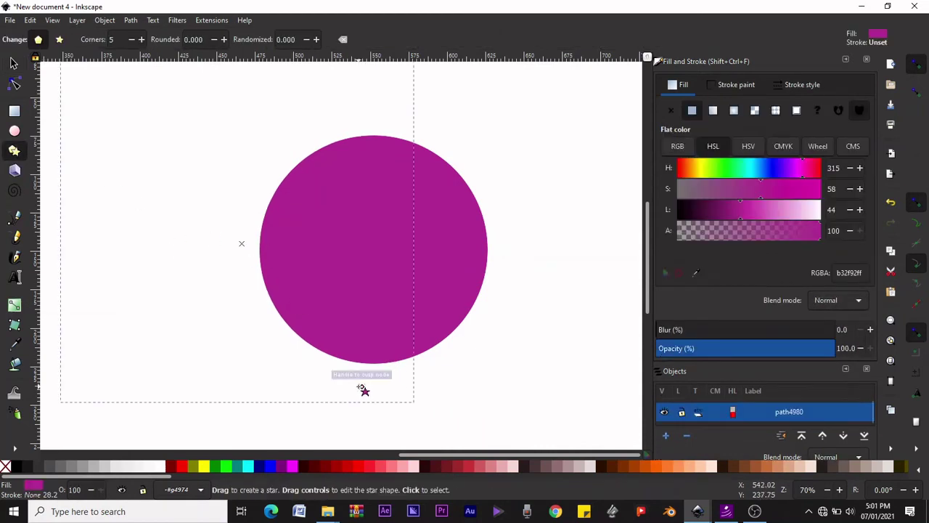
{"action": "left_click_drag", "start_coordinate": [747, 212], "coordinate": [713, 212]}
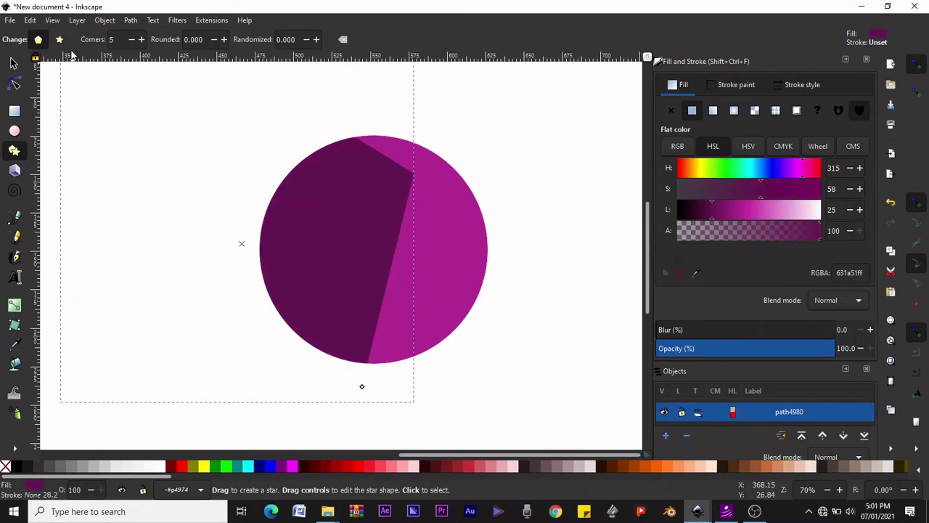
Move the dark polygon down and right over the circle and scale it smaller
{"action": "key", "text": "s"}
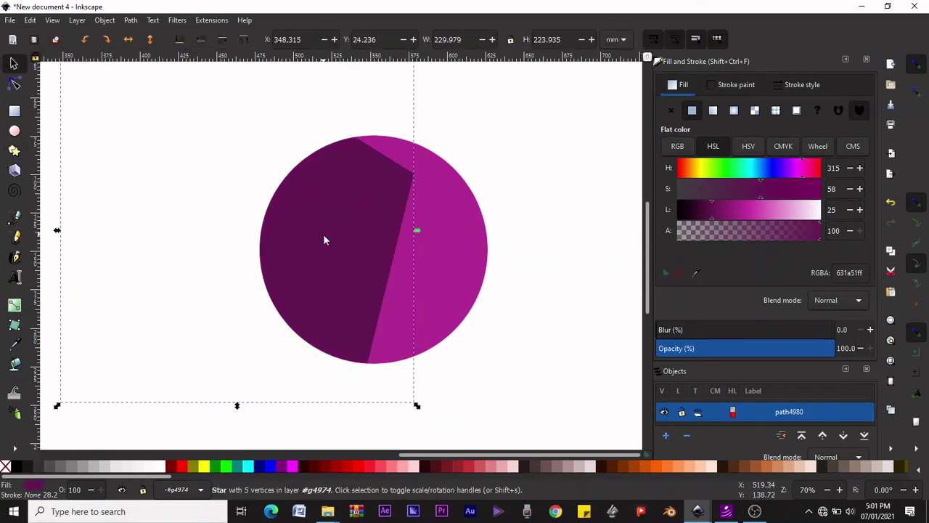
{"action": "left_click_drag", "start_coordinate": [329, 239], "coordinate": [384, 302]}
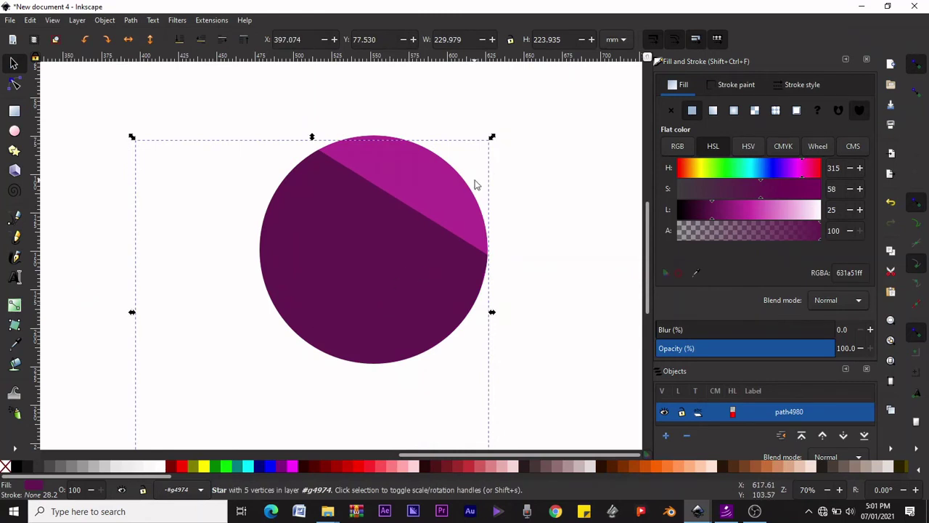
{"action": "left_click_drag", "start_coordinate": [494, 135], "coordinate": [397, 222]}
Draw a dark five-cornered star about 133 mm wide, sharpen its points and place it across the circle's lower-left edge
{"action": "left_click_drag", "start_coordinate": [373, 297], "coordinate": [336, 297]}
{"action": "key", "text": "asterisk"}
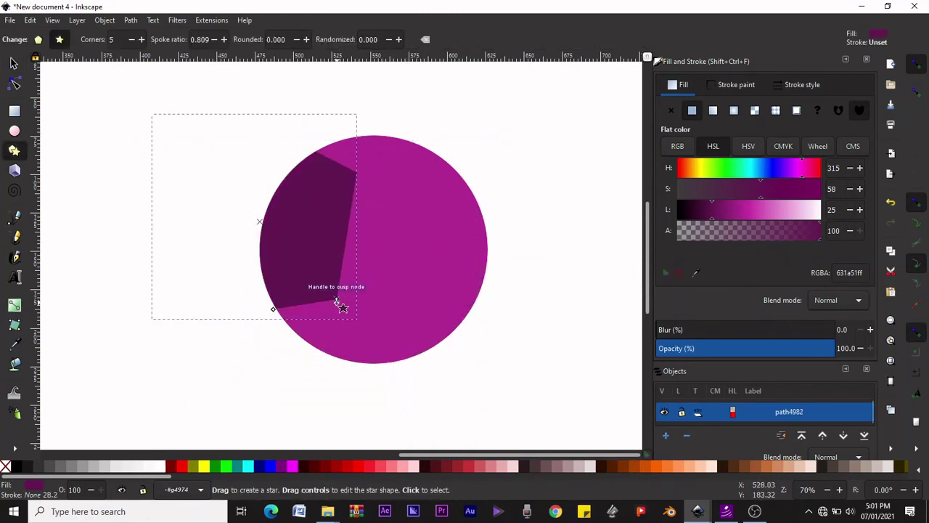
{"action": "key", "text": "s"}
{"action": "left_click_drag", "start_coordinate": [316, 240], "coordinate": [415, 266]}
{"action": "key", "text": "asterisk"}
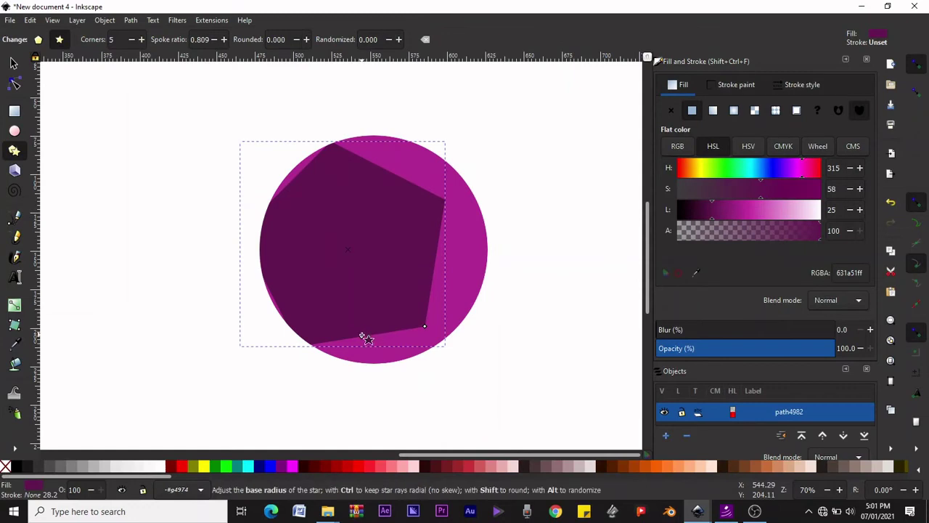
{"action": "left_click_drag", "start_coordinate": [361, 335], "coordinate": [356, 294]}
{"action": "key", "text": "s"}
{"action": "left_click_drag", "start_coordinate": [353, 242], "coordinate": [325, 322]}
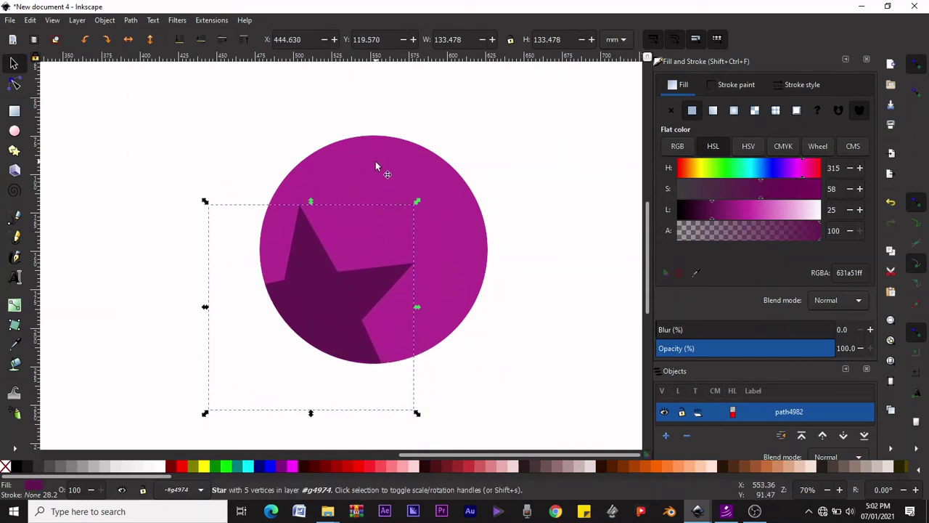
Draw a smaller star about 61 mm wide, lighten its fill to L 57 and place it across the circle's upper edge
{"action": "left_click", "coordinate": [13, 150]}
{"action": "left_click_drag", "start_coordinate": [341, 194], "coordinate": [394, 195]}
{"action": "left_click_drag", "start_coordinate": [729, 210], "coordinate": [760, 209]}
{"action": "key", "text": "s"}
{"action": "left_click_drag", "start_coordinate": [361, 199], "coordinate": [398, 160]}
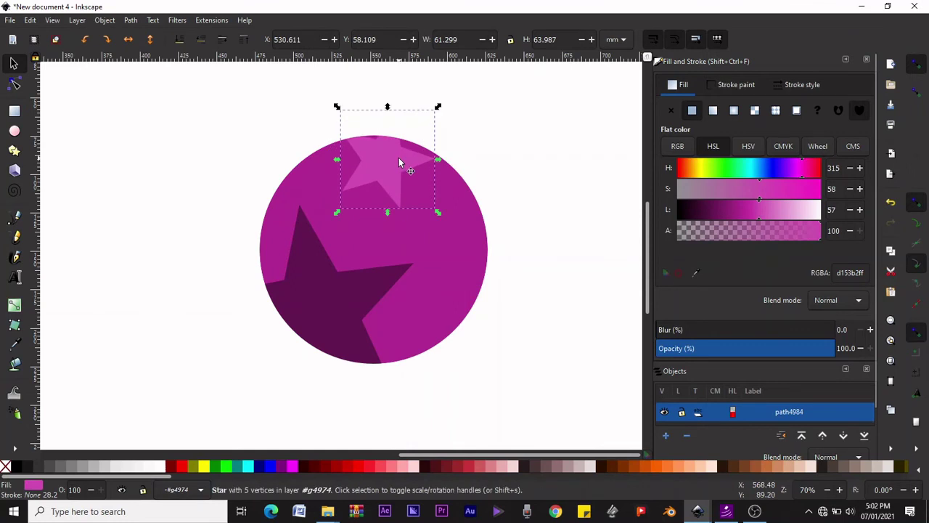
Draw a square across the circle's right edge with fill hue 6 and enlarge it to about 57.8 mm per side
{"action": "left_click", "coordinate": [15, 131]}
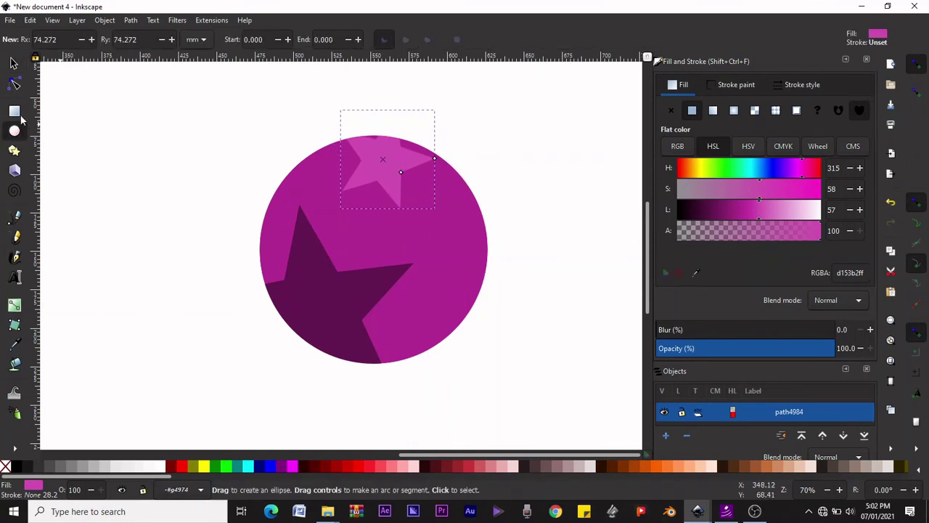
{"action": "left_click", "coordinate": [15, 112]}
{"action": "left_click_drag", "start_coordinate": [427, 229], "coordinate": [491, 306]}
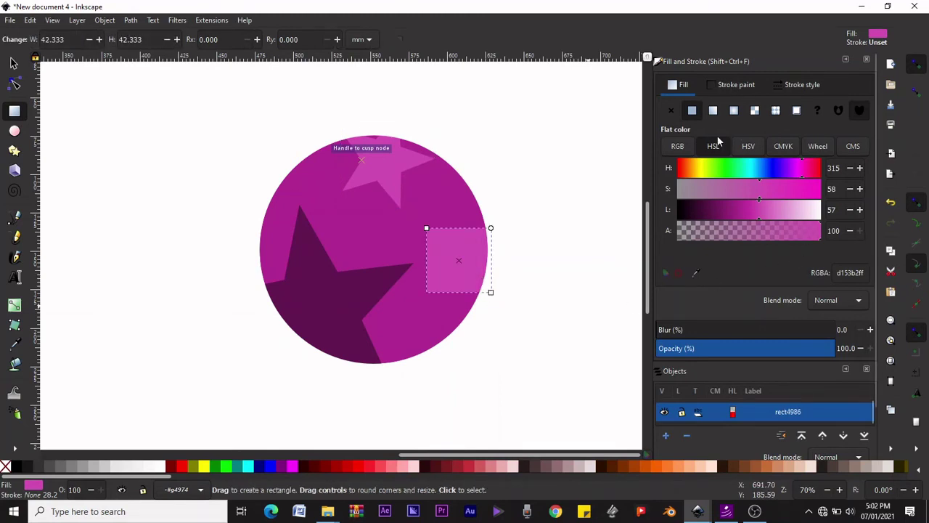
{"action": "left_click_drag", "start_coordinate": [690, 168], "coordinate": [680, 176]}
{"action": "key", "text": "s"}
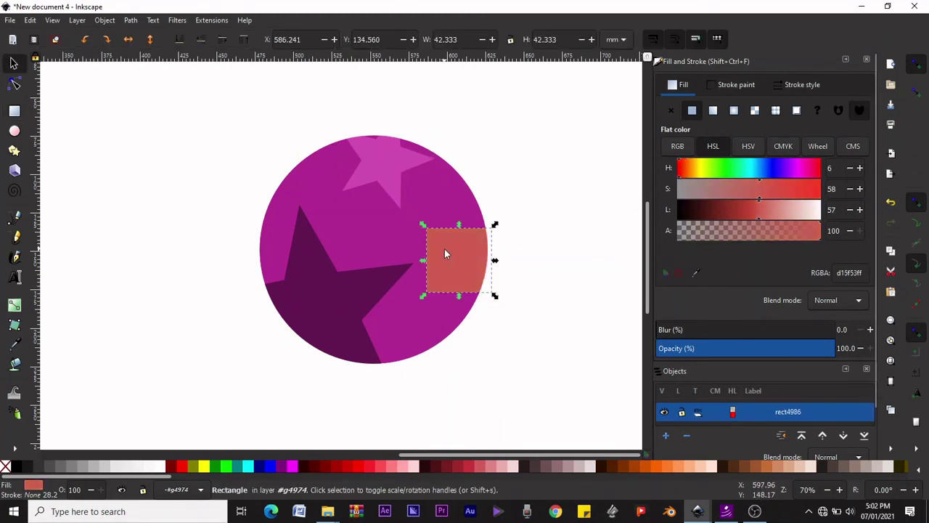
{"action": "left_click_drag", "start_coordinate": [423, 224], "coordinate": [388, 201]}
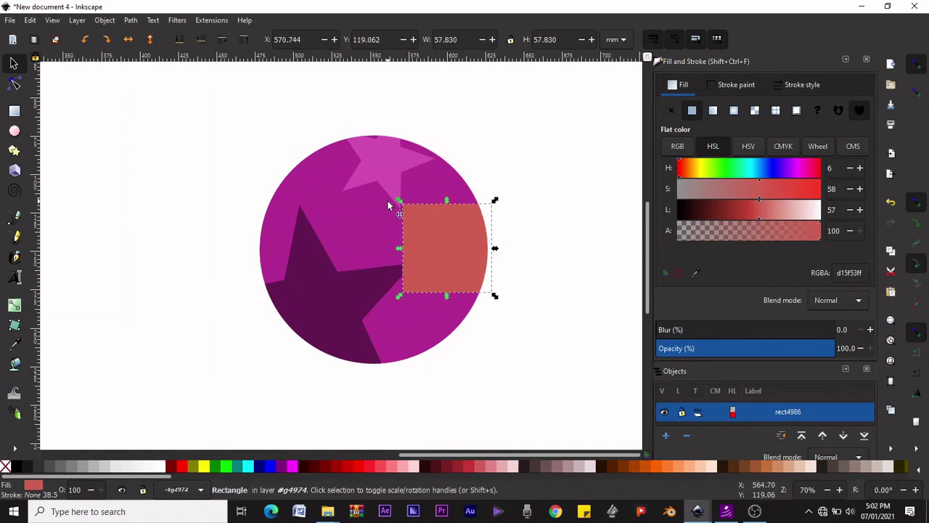
Draw a circle about 100.5 mm in diameter over the clipped shapes and fill it with the large circle's purple
{"action": "key", "text": "e"}
{"action": "left_click_drag", "start_coordinate": [325, 180], "coordinate": [475, 335]}
{"action": "key", "text": "d"}
{"action": "left_click", "coordinate": [316, 189]}
{"action": "left_click_drag", "start_coordinate": [437, 250], "coordinate": [363, 238]}
{"action": "key", "text": "ctrl+z"}
Lighten the inner circle's fill to L 50 and shift it slightly up and left
{"action": "key", "text": "s"}
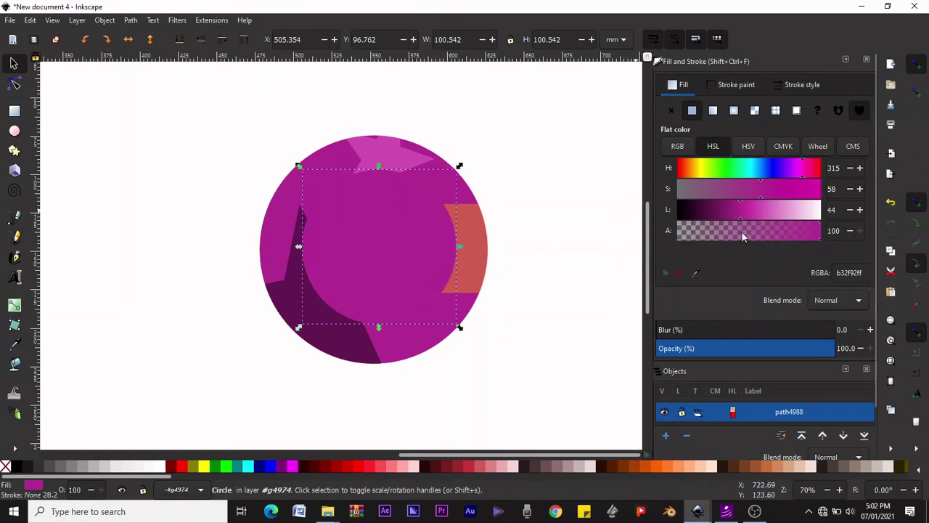
{"action": "mouse_move", "coordinate": [742, 209]}
{"action": "left_mouse_down"}
{"action": "mouse_move", "coordinate": [765, 208]}
{"action": "mouse_move", "coordinate": [749, 209]}
{"action": "left_mouse_up"}
{"action": "left_click_drag", "start_coordinate": [387, 256], "coordinate": [366, 246]}
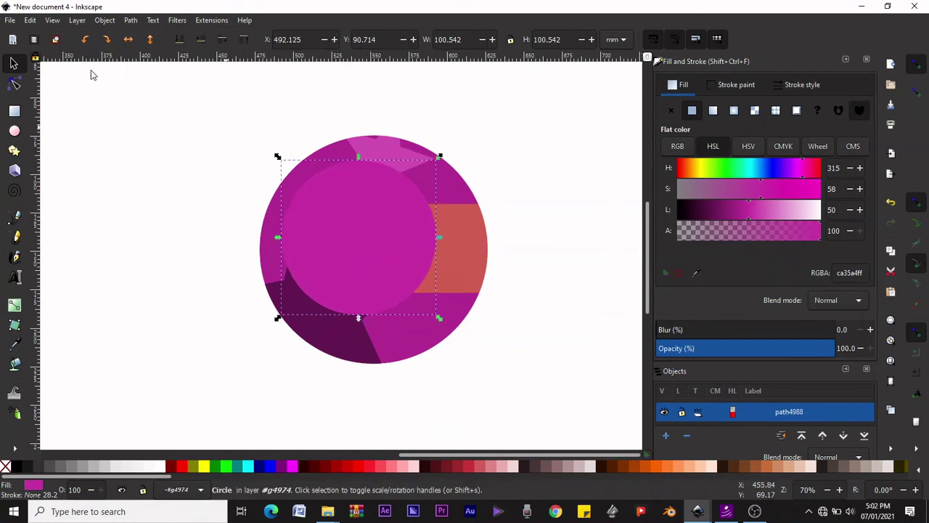
Restack the inner circle behind both stars and the square but above the base circle, and nudge its position
{"action": "left_click", "coordinate": [206, 40]}
{"action": "left_click", "coordinate": [206, 41]}
{"action": "left_click", "coordinate": [205, 41]}
{"action": "left_click", "coordinate": [205, 40]}
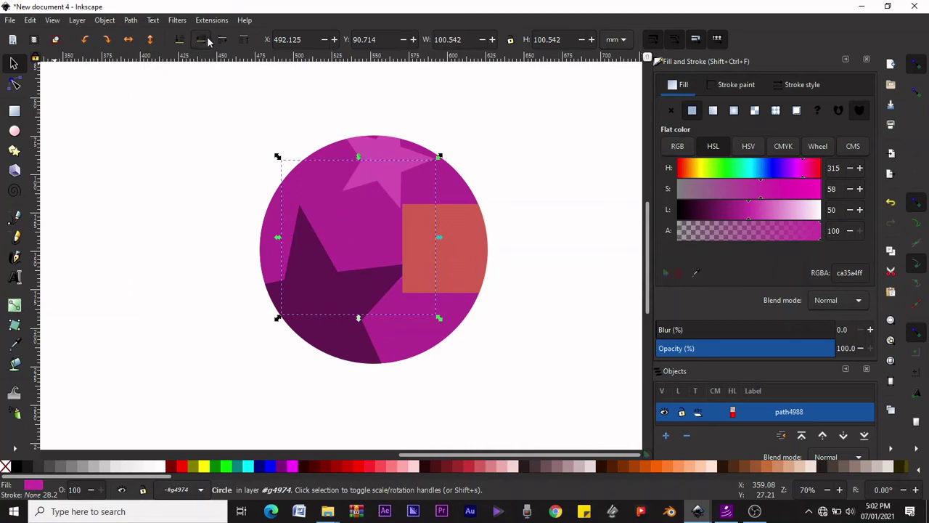
{"action": "left_click", "coordinate": [227, 40]}
{"action": "left_click_drag", "start_coordinate": [356, 224], "coordinate": [376, 223]}
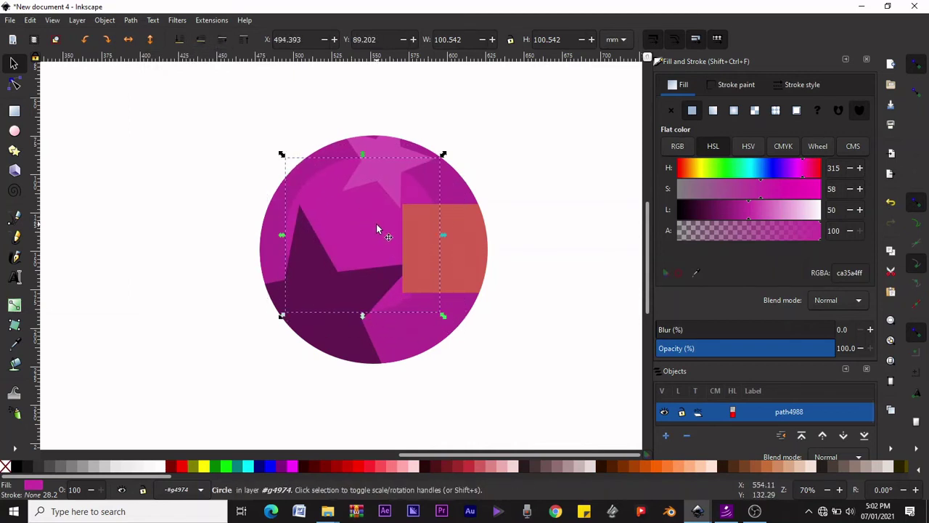
{"action": "left_click", "coordinate": [223, 41]}
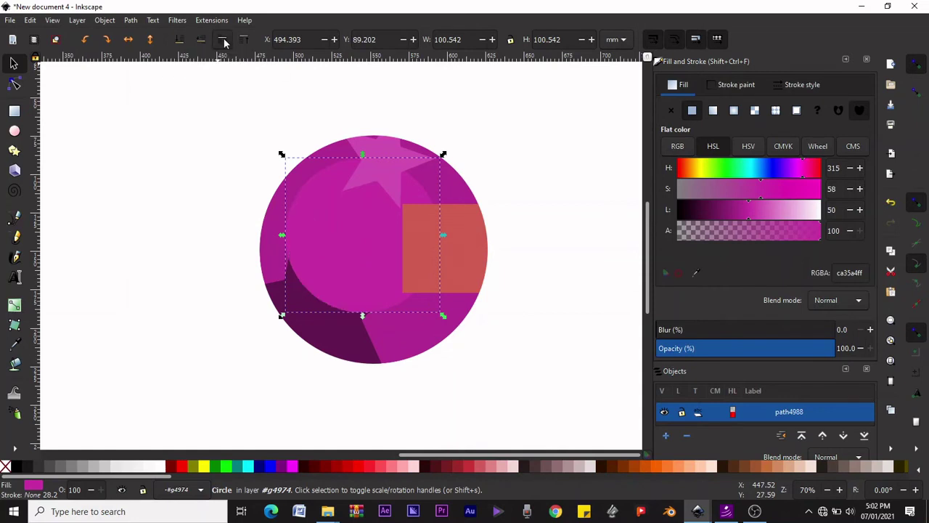
{"action": "left_click", "coordinate": [196, 41]}
{"action": "left_click_drag", "start_coordinate": [348, 229], "coordinate": [361, 233]}
Apply a linear gradient to the inner circle, opaque at the upper left fading to transparent at the lower right, and shift it slightly up and left
{"action": "key", "text": "g"}
{"action": "left_click_drag", "start_coordinate": [326, 195], "coordinate": [427, 298]}
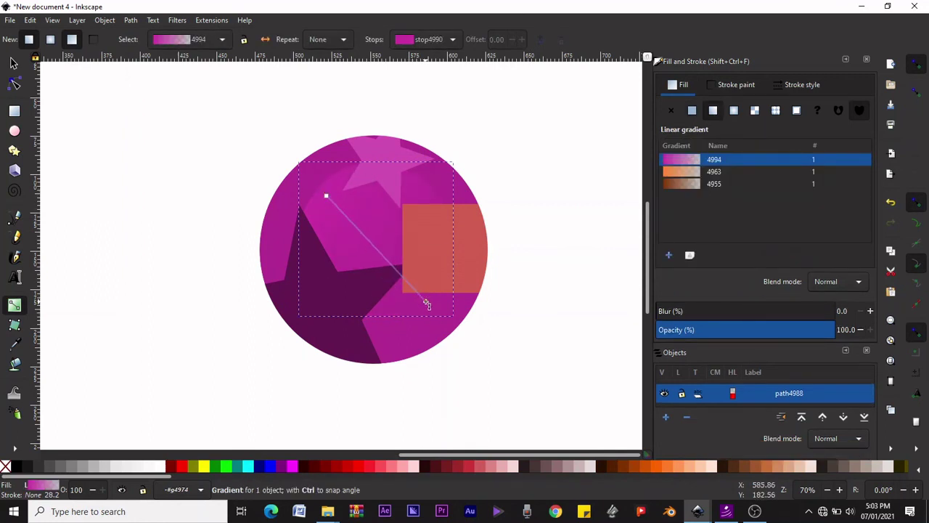
{"action": "left_click", "coordinate": [427, 299]}
{"action": "key", "text": "s"}
{"action": "left_click_drag", "start_coordinate": [329, 215], "coordinate": [325, 207]}
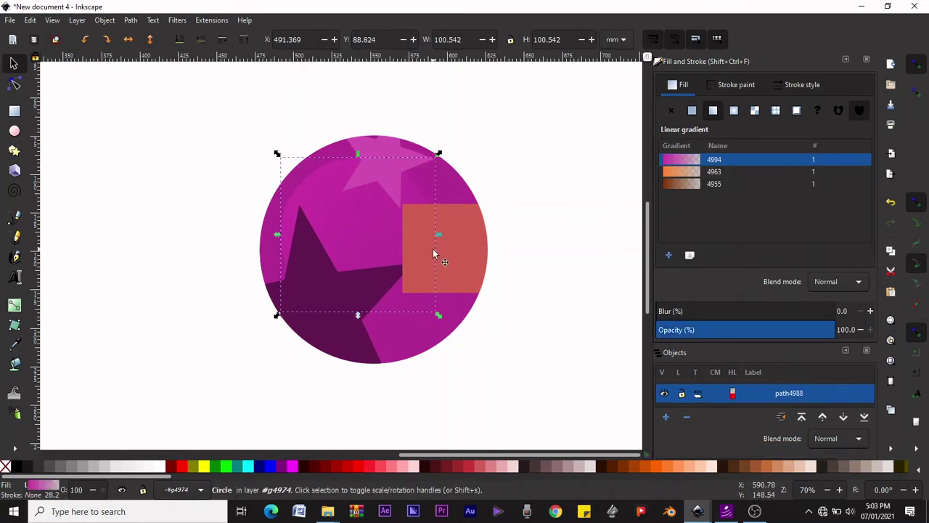
Resize the red square to about 59.2 by 54.8 mm and round its corners
{"action": "left_click", "coordinate": [437, 254]}
{"action": "key", "text": "r"}
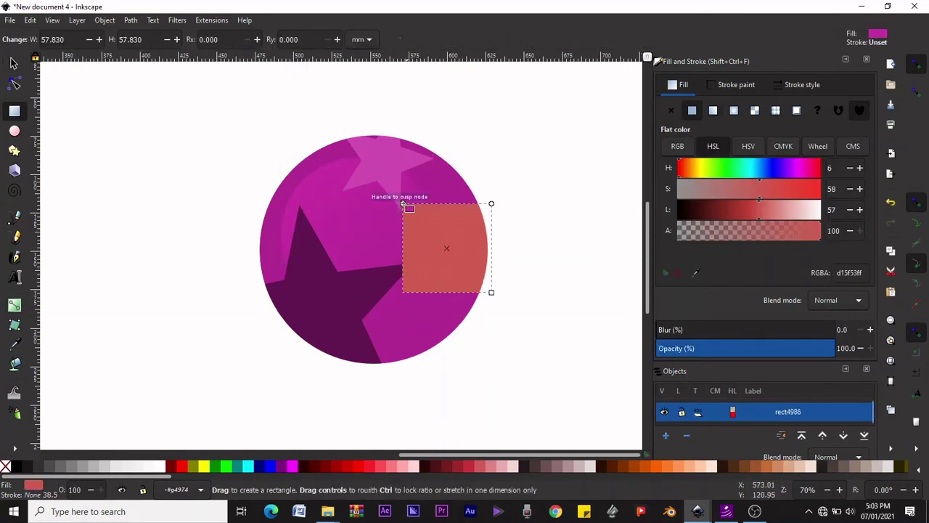
{"action": "mouse_move", "coordinate": [404, 205]}
{"action": "left_mouse_down"}
{"action": "mouse_move", "coordinate": [411, 230]}
{"action": "mouse_move", "coordinate": [400, 209]}
{"action": "left_mouse_up"}
{"action": "left_click_drag", "start_coordinate": [492, 209], "coordinate": [499, 245]}
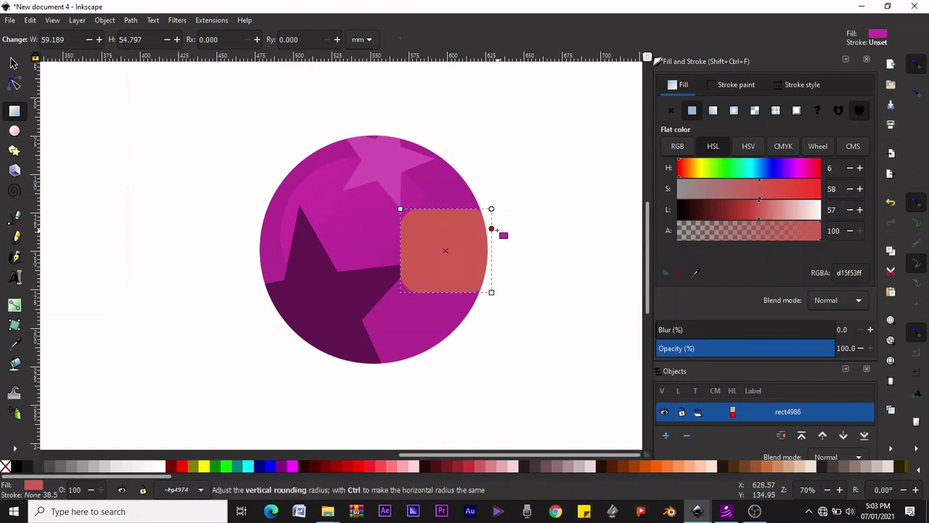
Draw a rounded square about 54 mm wide at the ball's upper left, fill it with the existing square's red, and raise saturation to 83
{"action": "key", "text": "s"}
{"action": "key", "text": "r"}
{"action": "left_click_drag", "start_coordinate": [302, 170], "coordinate": [380, 252]}
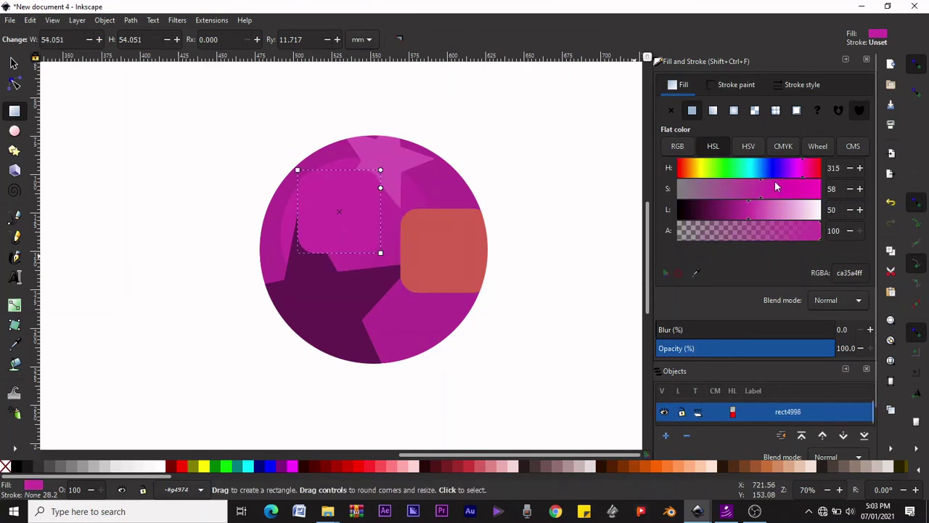
{"action": "left_click", "coordinate": [696, 273]}
{"action": "left_click", "coordinate": [483, 244]}
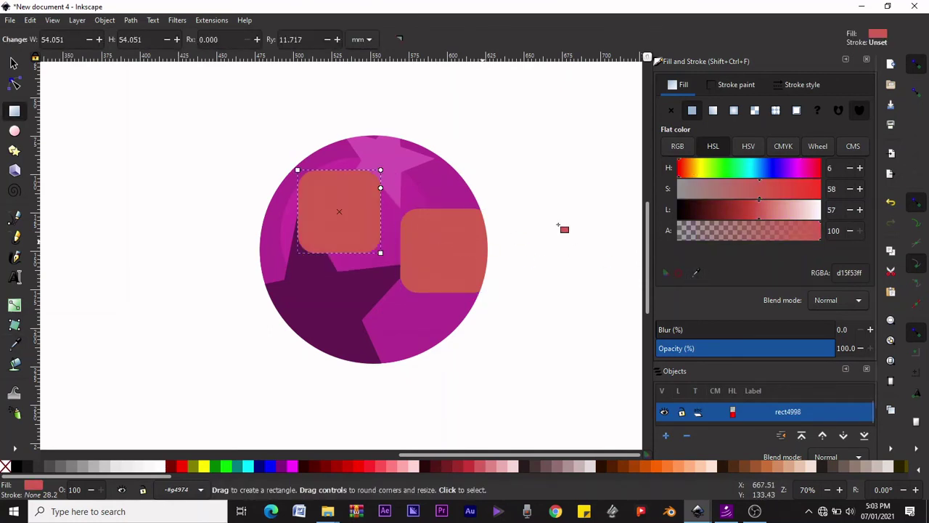
{"action": "left_click_drag", "start_coordinate": [755, 190], "coordinate": [797, 189]}
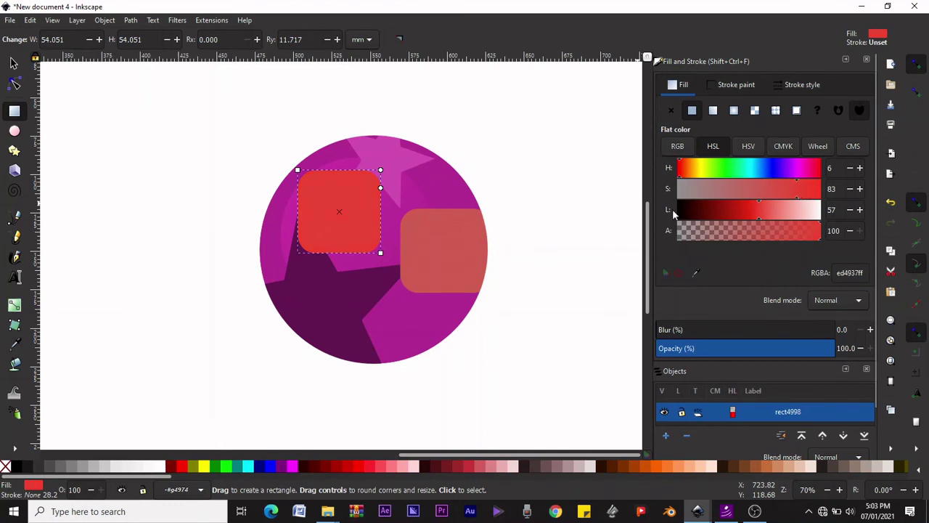
Apply a linear gradient to the new square, red at the bottom fading to transparent upward, and move it to the ball's lower right edge
{"action": "key", "text": "g"}
{"action": "left_click_drag", "start_coordinate": [341, 249], "coordinate": [343, 191]}
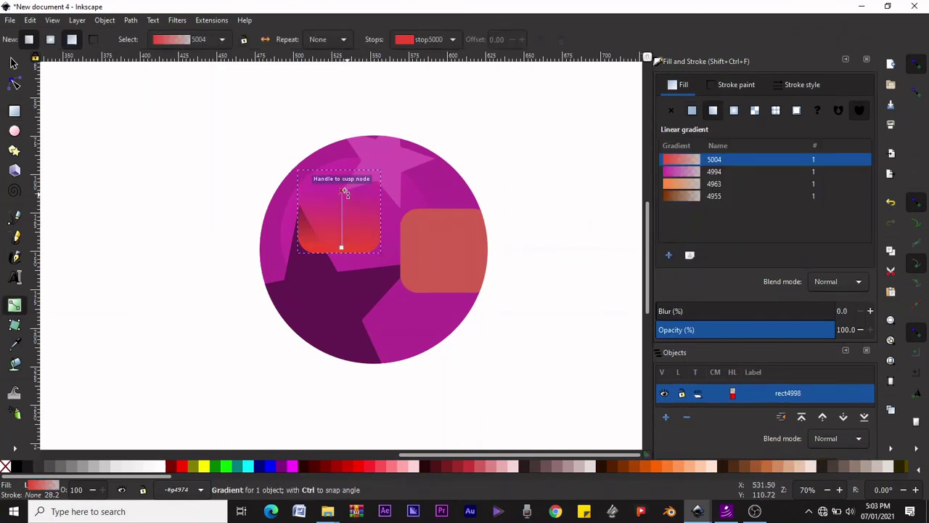
{"action": "key", "text": "s"}
{"action": "left_click_drag", "start_coordinate": [333, 227], "coordinate": [410, 340]}
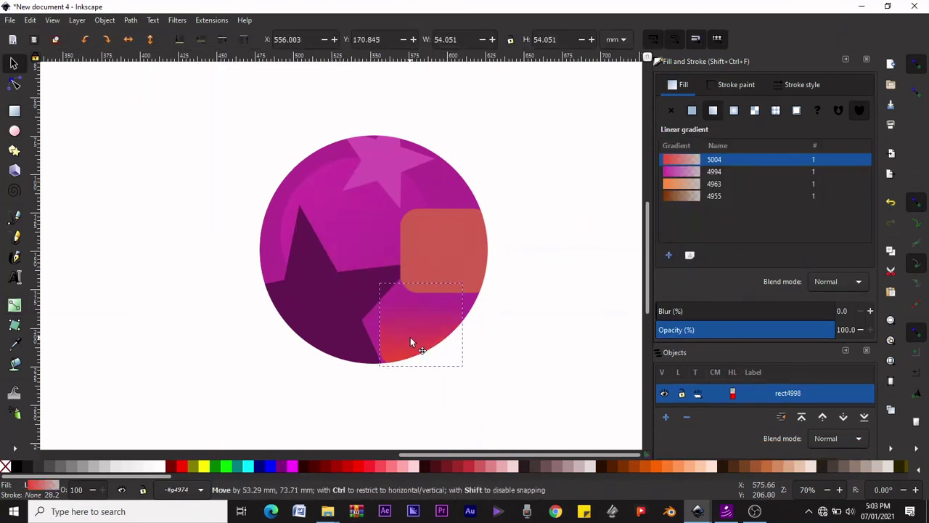
{"action": "left_click", "coordinate": [420, 228]}
{"action": "left_click", "coordinate": [329, 285], "text": "ctrl"}
{"action": "scroll", "coordinate": [390, 273], "scroll_direction": "down", "scroll_amount": 2, "text": "ctrl"}
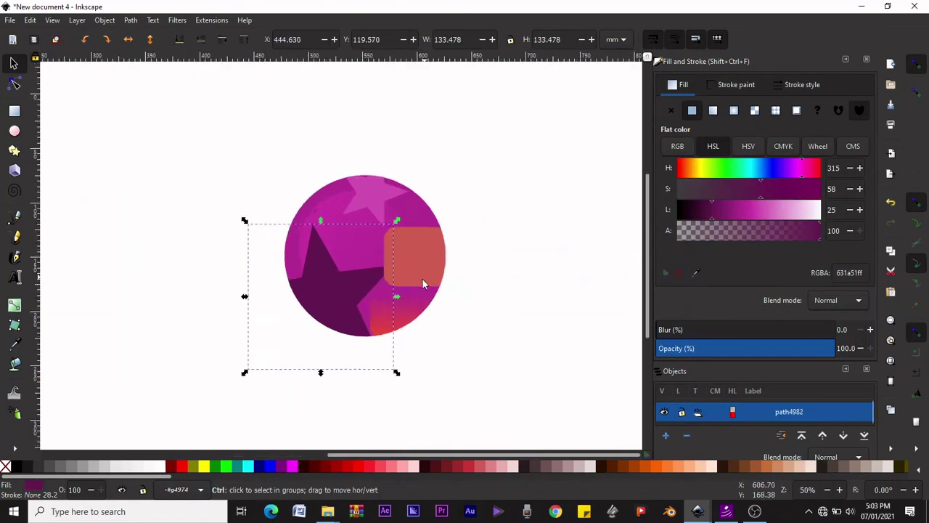
{"action": "scroll", "coordinate": [413, 250], "scroll_direction": "up", "scroll_amount": 3, "text": "ctrl"}
{"action": "left_click", "coordinate": [413, 250], "text": "ctrl"}
{"action": "scroll", "coordinate": [382, 273], "scroll_direction": "down", "scroll_amount": 1, "text": "ctrl"}
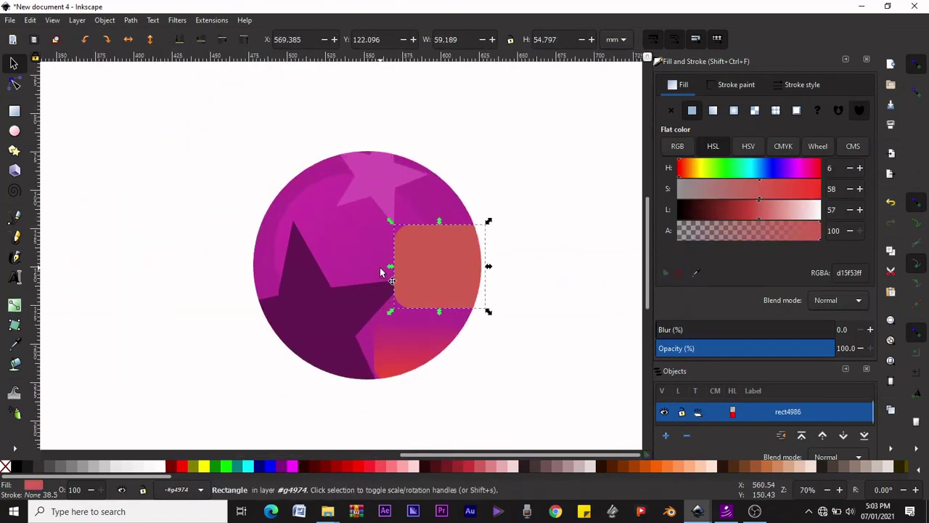
{"action": "left_click", "coordinate": [428, 248], "text": "alt"}
{"action": "left_click", "coordinate": [428, 249], "text": "alt"}
Draw a circle about 107 mm across over the ball and shift it toward the ball's upper left
{"action": "key", "text": "e"}
{"action": "left_click_drag", "start_coordinate": [292, 184], "coordinate": [475, 353]}
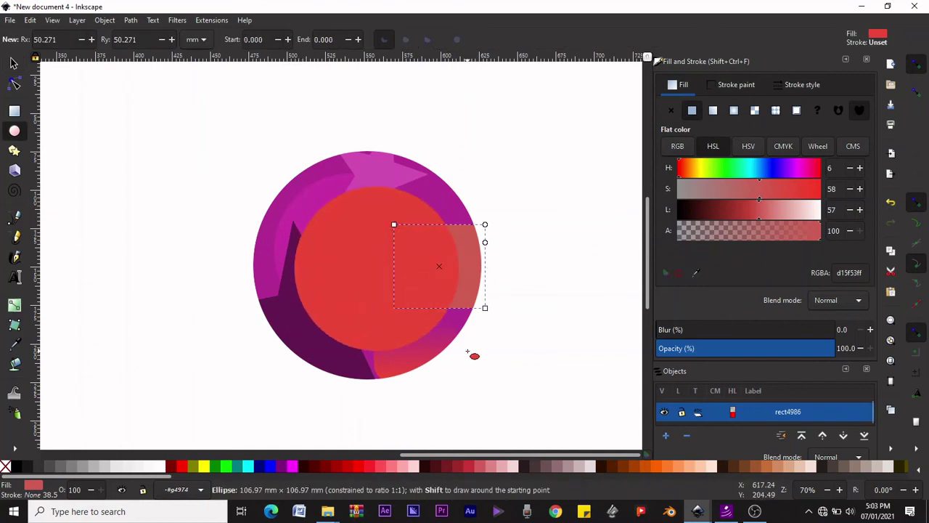
{"action": "key", "text": "s"}
{"action": "left_click_drag", "start_coordinate": [368, 260], "coordinate": [337, 237]}
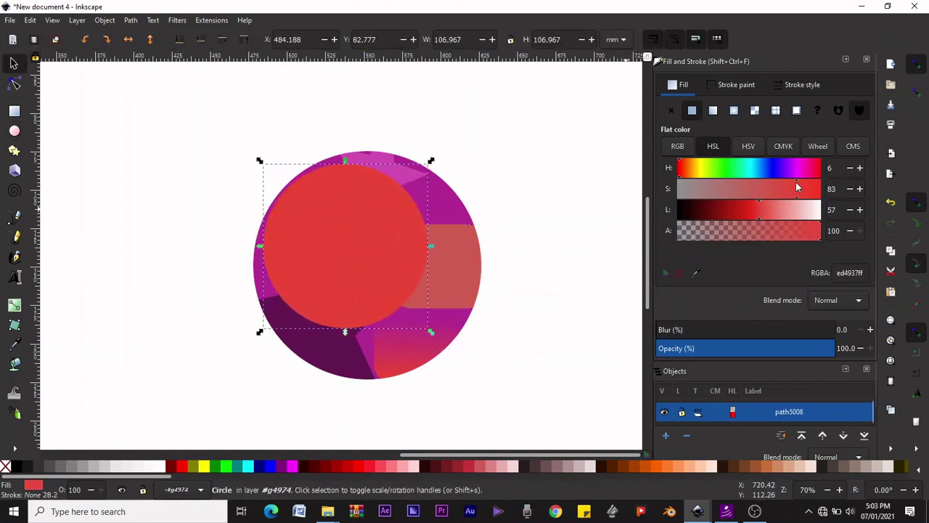
Make the new circle white and apply a linear gradient, opaque at the upper left fading to transparent at the lower right
{"action": "left_click_drag", "start_coordinate": [775, 222], "coordinate": [820, 222]}
{"action": "key", "text": "g"}
{"action": "left_click_drag", "start_coordinate": [305, 191], "coordinate": [410, 310]}
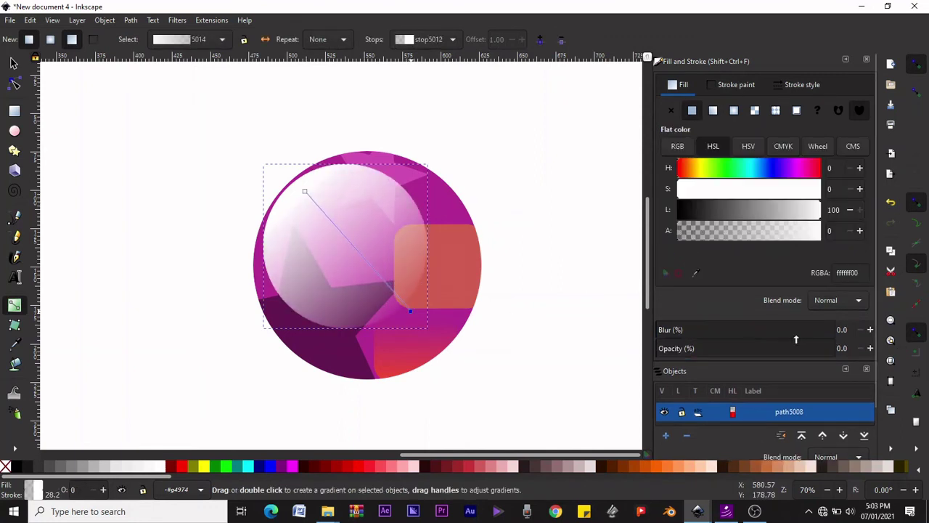
{"action": "key", "text": "s"}
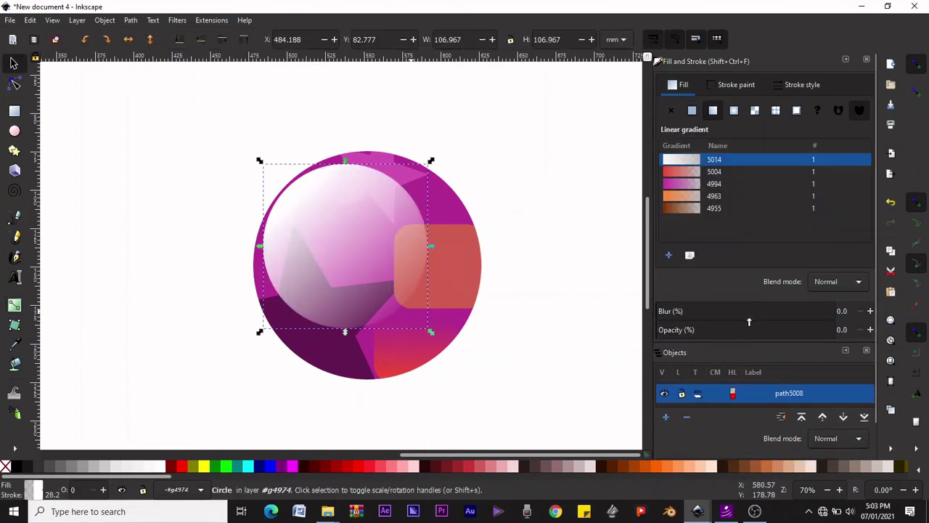
Lower the white highlight circle's opacity to 48.1% and shorten its gradient so it fades out near the ball's centre
{"action": "left_click", "coordinate": [368, 252]}
{"action": "left_click", "coordinate": [185, 161]}
{"action": "left_click", "coordinate": [302, 201]}
{"action": "left_click_drag", "start_coordinate": [815, 319], "coordinate": [757, 329]}
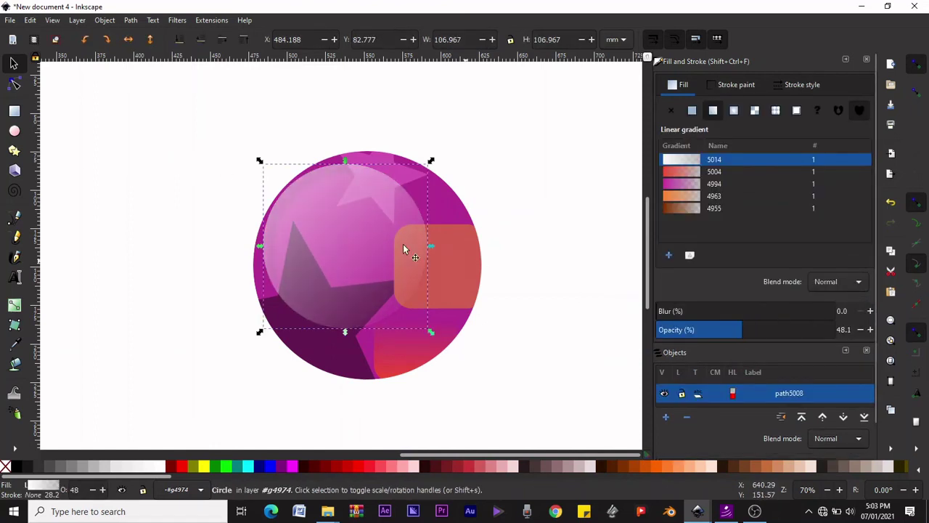
{"action": "key", "text": "e"}
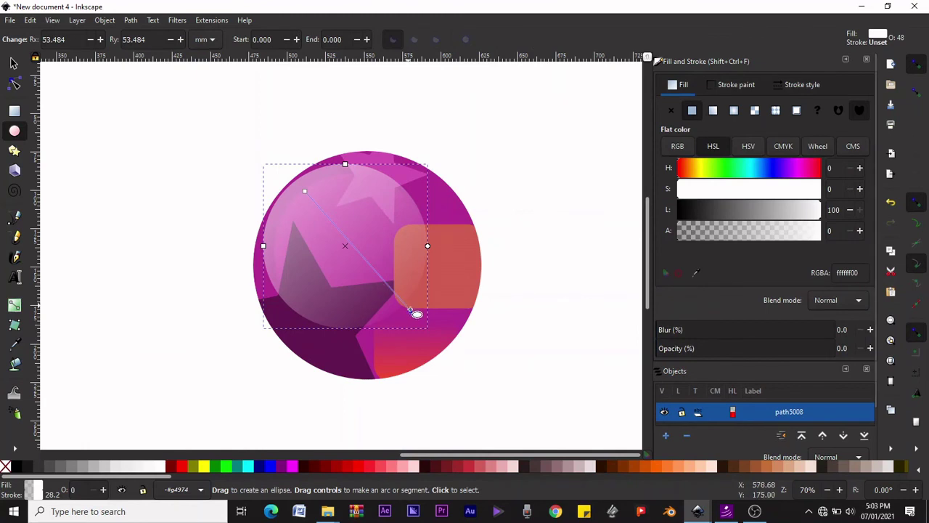
{"action": "mouse_move", "coordinate": [414, 315]}
{"action": "left_mouse_down"}
{"action": "mouse_move", "coordinate": [348, 235]}
{"action": "mouse_move", "coordinate": [367, 246]}
{"action": "left_mouse_up"}
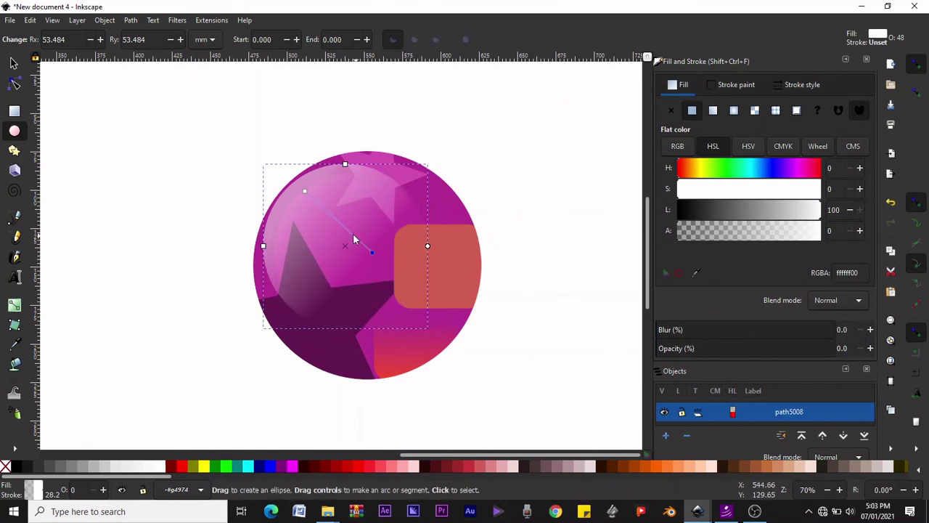
Duplicate the highlight circle, enlarge the copy to about 123.6 mm, and nudge its position
{"action": "key", "text": "s"}
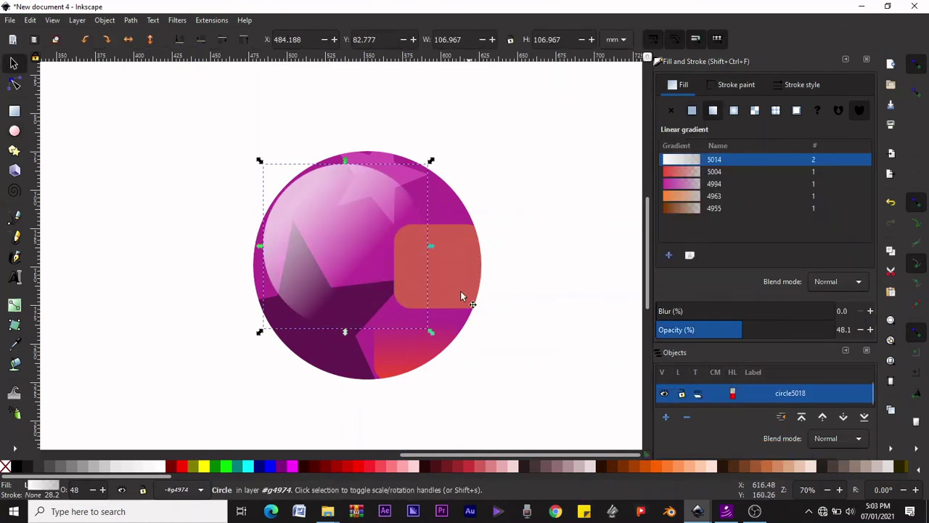
{"action": "mouse_move", "coordinate": [431, 332]}
{"action": "left_mouse_down"}
{"action": "mouse_move", "coordinate": [474, 368]}
{"action": "mouse_move", "coordinate": [429, 345]}
{"action": "mouse_move", "coordinate": [442, 353]}
{"action": "mouse_move", "coordinate": [440, 342]}
{"action": "left_mouse_up"}
{"action": "left_click_drag", "start_coordinate": [361, 249], "coordinate": [362, 249]}
{"action": "scroll", "coordinate": [435, 251], "scroll_direction": "down", "scroll_amount": 4, "text": "ctrl"}
{"action": "left_click", "coordinate": [515, 269]}
{"action": "scroll", "coordinate": [508, 272], "scroll_direction": "up", "scroll_amount": 5, "text": "ctrl"}
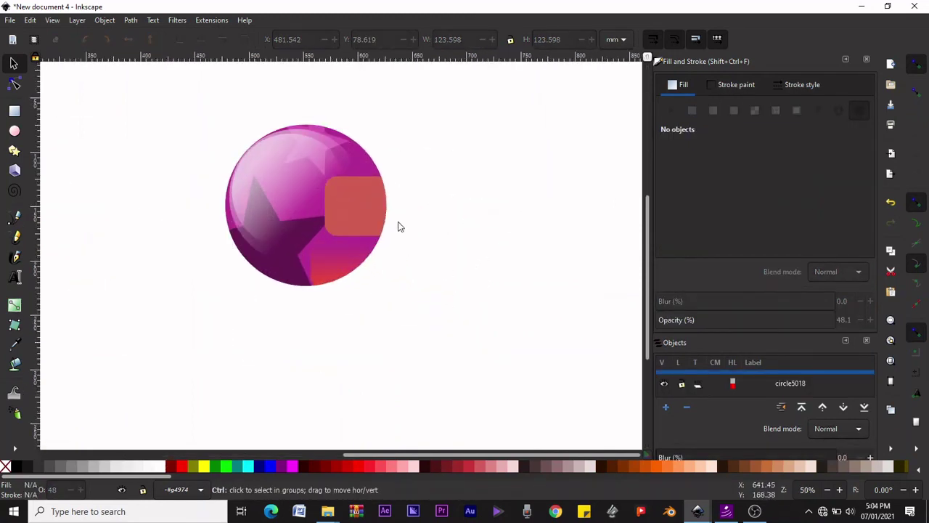
Apply a linear gradient to the square at the ball's right edge, opaque at the right fading leftward, and shift it slightly down and right
{"action": "left_click", "coordinate": [395, 205]}
{"action": "left_click", "coordinate": [411, 204], "text": "alt"}
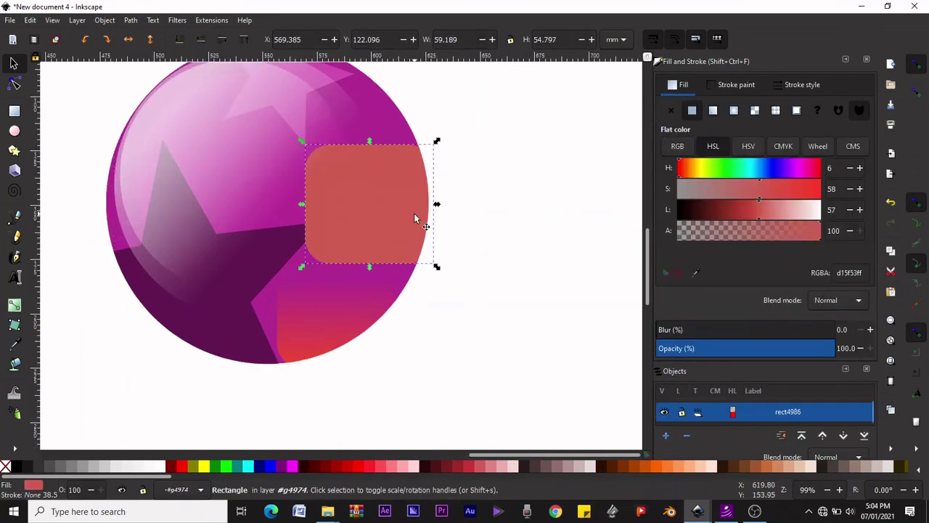
{"action": "key", "text": "g"}
{"action": "left_click_drag", "start_coordinate": [408, 193], "coordinate": [341, 197]}
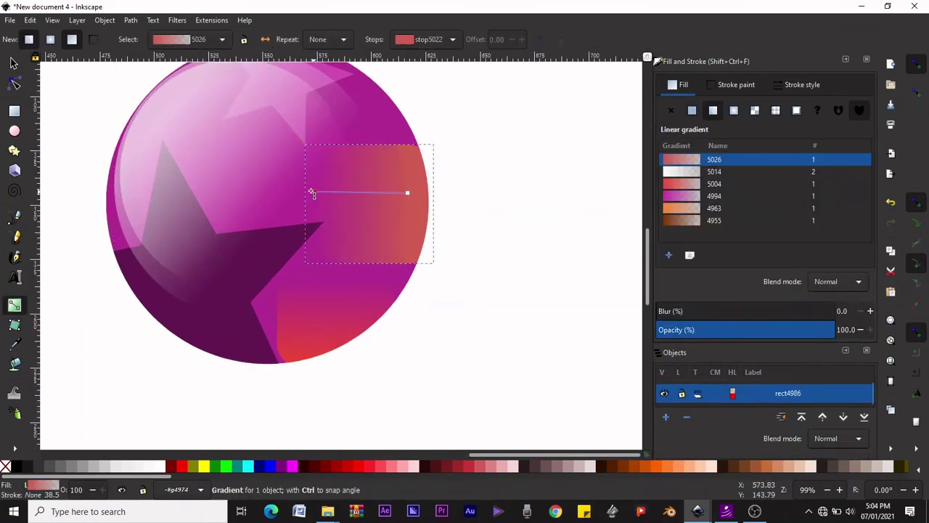
{"action": "key", "text": "s"}
{"action": "mouse_move", "coordinate": [399, 198]}
{"action": "left_mouse_down"}
{"action": "mouse_move", "coordinate": [420, 200]}
{"action": "mouse_move", "coordinate": [411, 203]}
{"action": "left_mouse_up"}
{"action": "scroll", "coordinate": [473, 249], "scroll_direction": "down", "scroll_amount": 3, "text": "ctrl"}
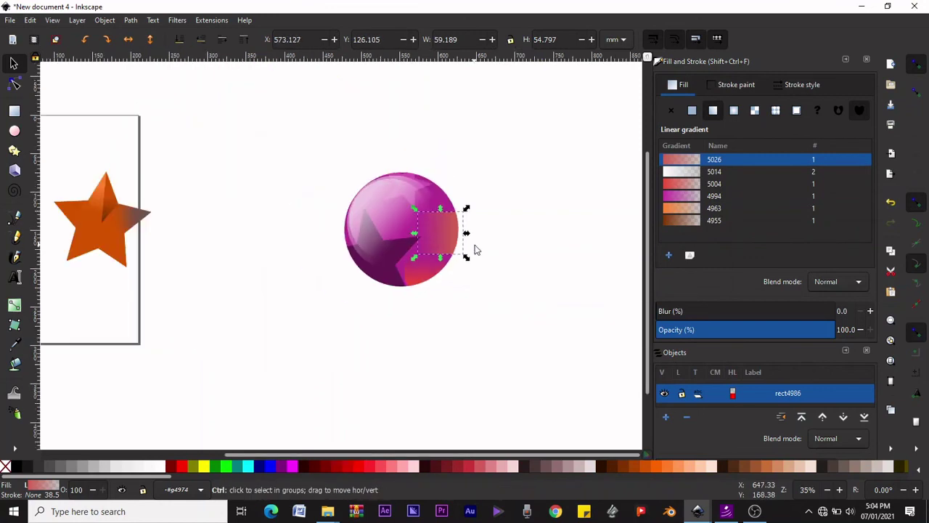
{"action": "scroll", "coordinate": [492, 242], "scroll_direction": "up", "scroll_amount": 2, "text": "ctrl"}
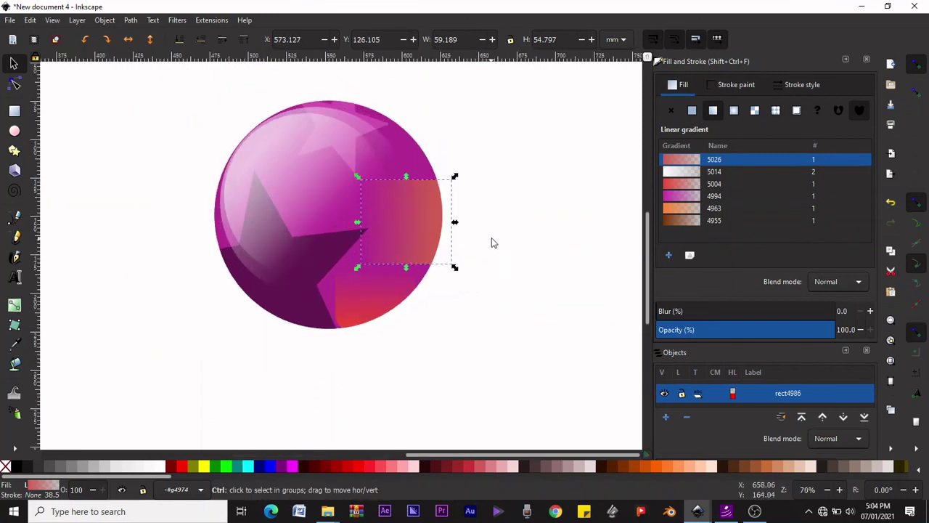
Move the red gradient square at the ball's lower edge left and slightly down
{"action": "left_click", "coordinate": [356, 307]}
{"action": "left_click_drag", "start_coordinate": [356, 307], "coordinate": [323, 326]}
{"action": "left_click", "coordinate": [332, 384]}
Draw a white circle about 16 mm across in the ball's upper left highlight and set its opacity to 93.2%
{"action": "scroll", "coordinate": [326, 142], "scroll_direction": "up", "scroll_amount": 2, "text": "ctrl"}
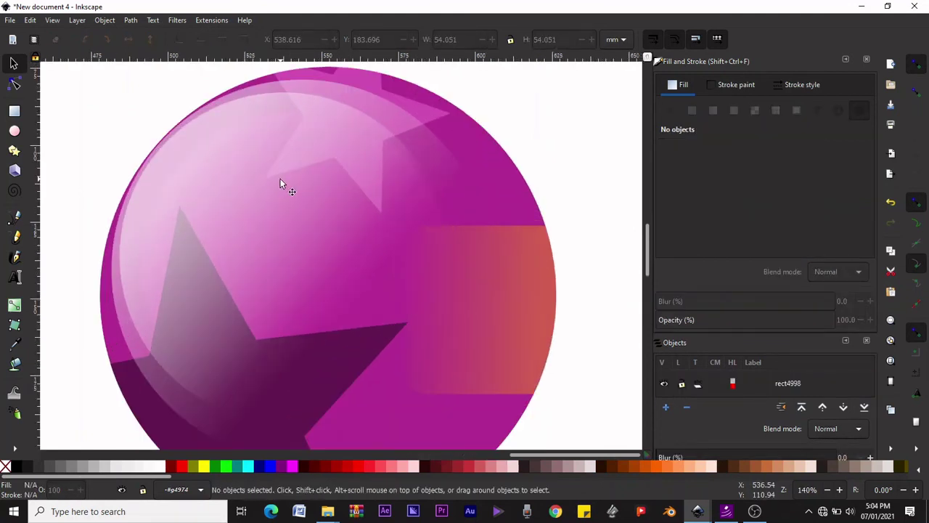
{"action": "scroll", "coordinate": [280, 179], "scroll_direction": "up", "scroll_amount": 2}
{"action": "key", "text": "e"}
{"action": "mouse_move", "coordinate": [174, 188]}
{"action": "left_mouse_down"}
{"action": "mouse_move", "coordinate": [243, 223]}
{"action": "mouse_move", "coordinate": [225, 246]}
{"action": "mouse_move", "coordinate": [222, 236]}
{"action": "left_mouse_up"}
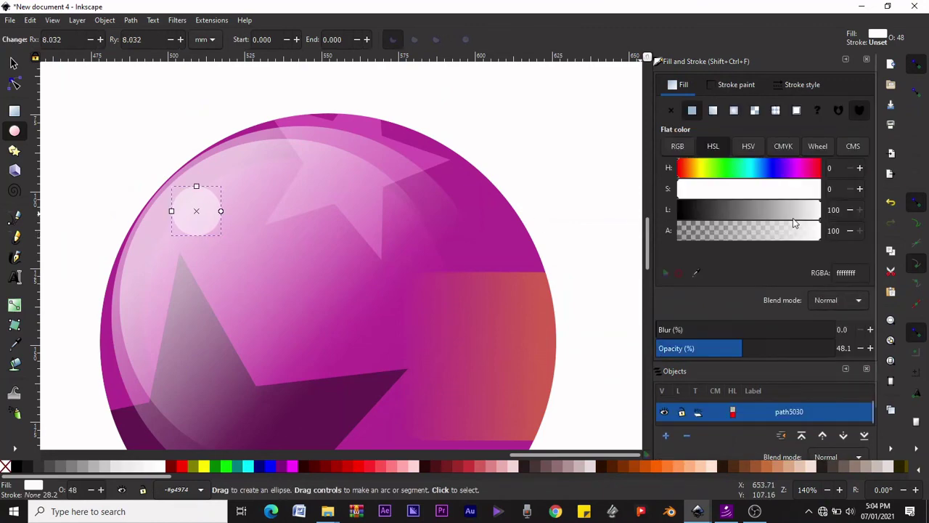
{"action": "left_click_drag", "start_coordinate": [776, 346], "coordinate": [823, 347]}
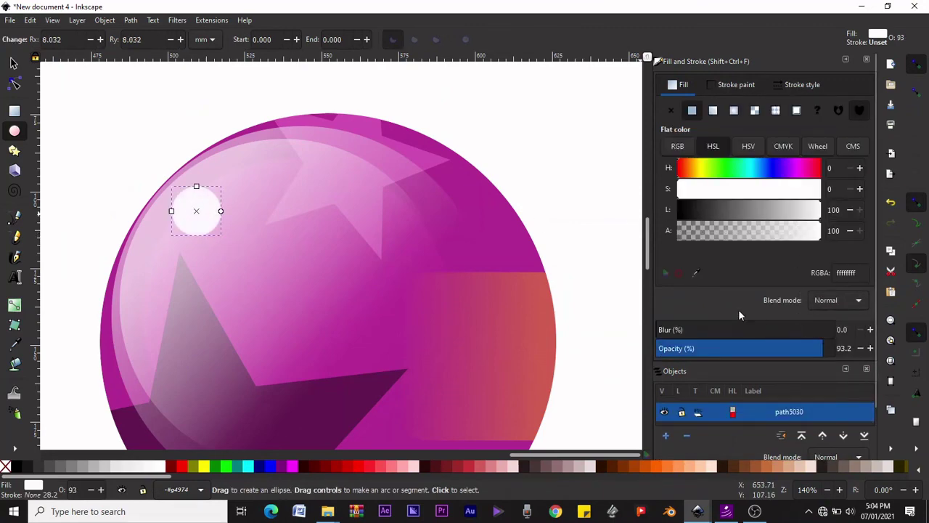
Blur the small white circle by 75.5% to form a soft glow
{"action": "left_click_drag", "start_coordinate": [677, 329], "coordinate": [791, 331]}
{"action": "left_click", "coordinate": [13, 63]}
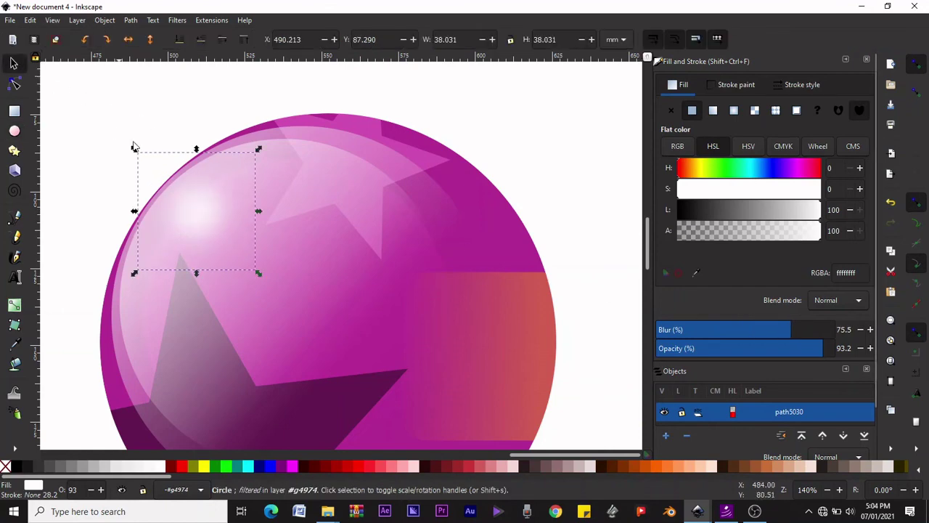
{"action": "left_click", "coordinate": [155, 134]}
Examine the shaded ball, its glow, stars and gradient squares at different zoom levels
{"action": "scroll", "coordinate": [308, 209], "scroll_direction": "down", "scroll_amount": 5}
{"action": "scroll", "coordinate": [302, 231], "scroll_direction": "up", "scroll_amount": 4}
{"action": "scroll", "coordinate": [302, 231], "scroll_direction": "down", "scroll_amount": 3}
{"action": "scroll", "coordinate": [348, 209], "scroll_direction": "up", "scroll_amount": 2}
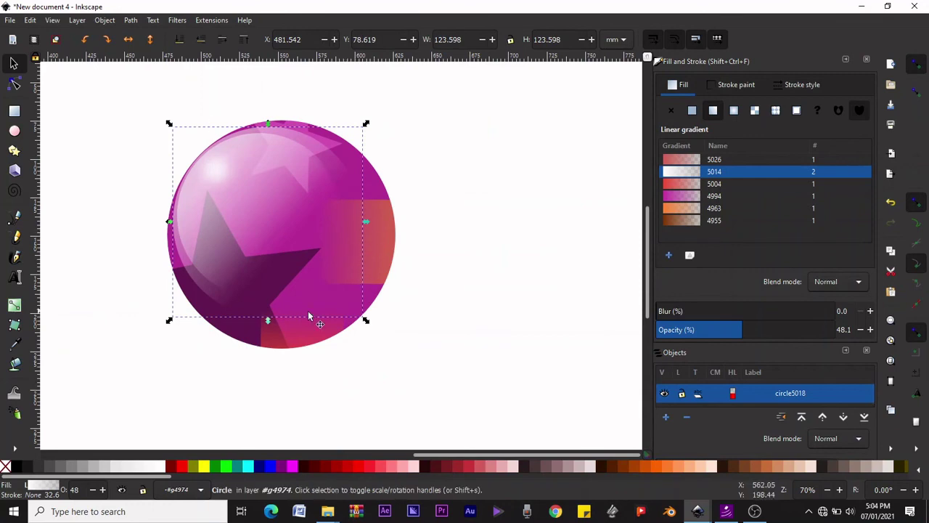
{"action": "left_click", "coordinate": [427, 186]}
{"action": "scroll", "coordinate": [393, 178], "scroll_direction": "down", "scroll_amount": 1}
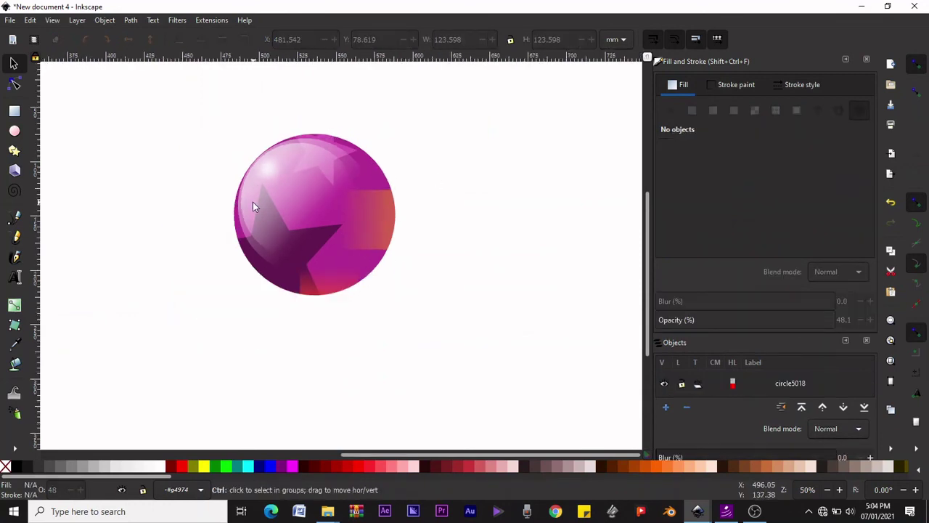
{"action": "scroll", "coordinate": [253, 202], "scroll_direction": "up", "scroll_amount": 2}
{"action": "scroll", "coordinate": [381, 230], "scroll_direction": "down", "scroll_amount": 3}
{"action": "scroll", "coordinate": [391, 244], "scroll_direction": "up", "scroll_amount": 3}
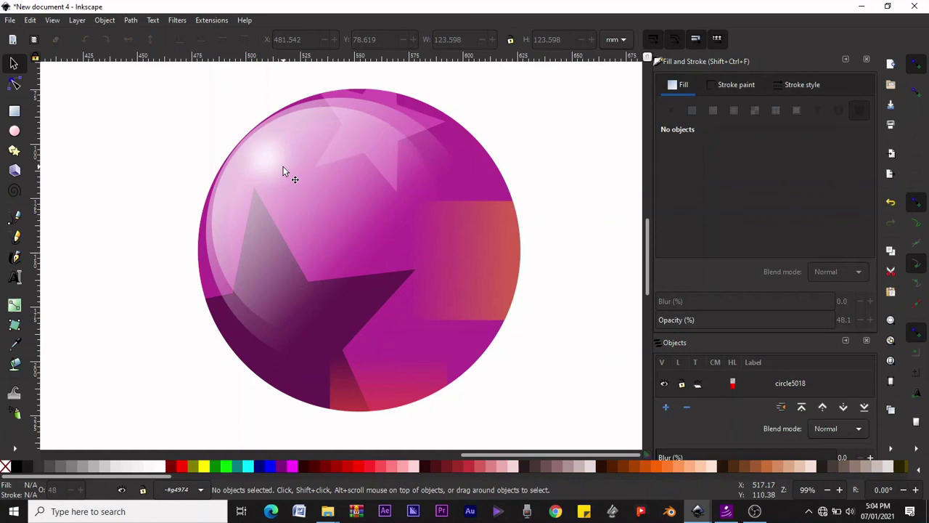
{"action": "scroll", "coordinate": [348, 225], "scroll_direction": "down", "scroll_amount": 3}
{"action": "scroll", "coordinate": [399, 261], "scroll_direction": "up", "scroll_amount": 5}
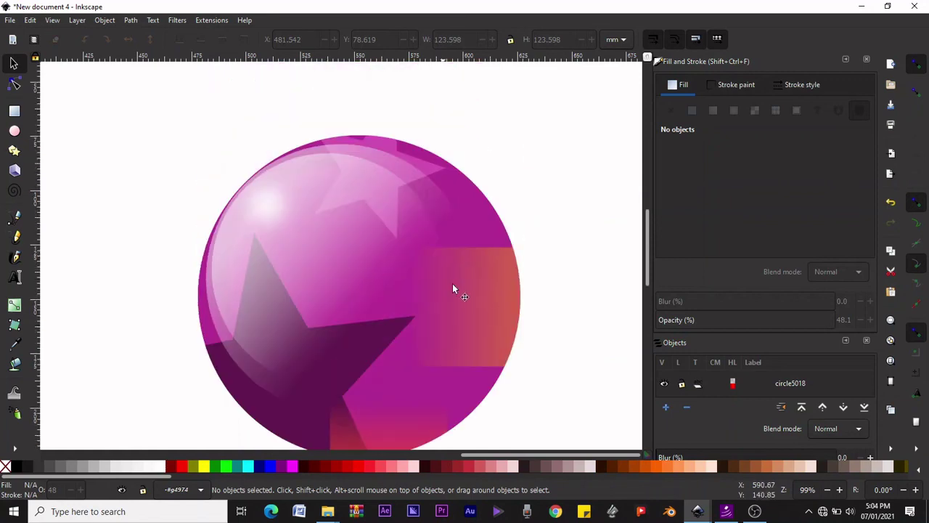
{"action": "scroll", "coordinate": [450, 285], "scroll_direction": "down", "scroll_amount": 3}
{"action": "scroll", "coordinate": [475, 292], "scroll_direction": "up", "scroll_amount": 2}
{"action": "left_click", "coordinate": [496, 246]}
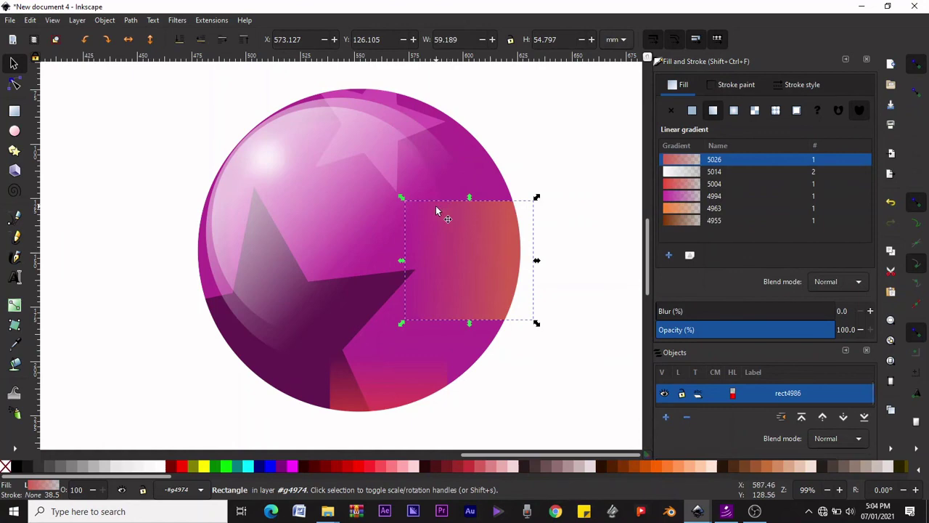
{"action": "left_click", "coordinate": [515, 166]}
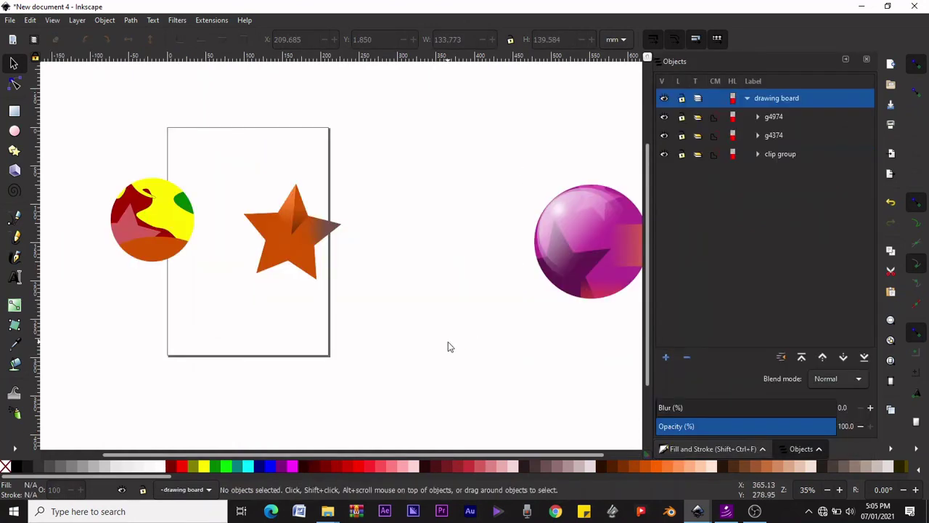
Move the purple ball group next to the orange star
{"action": "left_click_drag", "start_coordinate": [448, 347], "coordinate": [664, 165]}
{"action": "left_click_drag", "start_coordinate": [473, 266], "coordinate": [297, 261]}
{"action": "scroll", "coordinate": [348, 279], "scroll_direction": "left", "scroll_amount": 1}
{"action": "scroll", "coordinate": [192, 274], "scroll_direction": "down", "scroll_amount": 1}
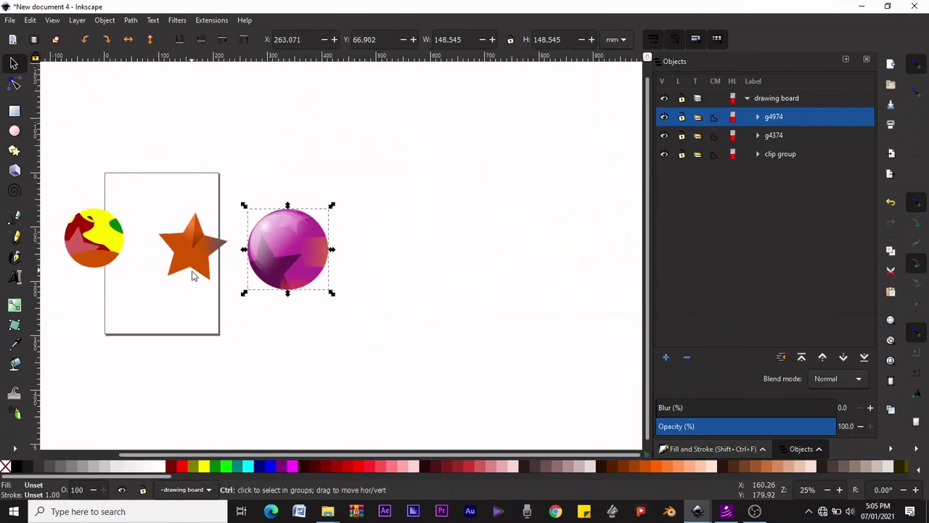
Move the multicoloured circle clip group closer to the orange star
{"action": "scroll", "coordinate": [192, 274], "scroll_direction": "up", "scroll_amount": 2}
{"action": "left_click_drag", "start_coordinate": [50, 361], "coordinate": [231, 159]}
{"action": "left_click_drag", "start_coordinate": [203, 248], "coordinate": [256, 249]}
{"action": "left_click", "coordinate": [329, 216]}
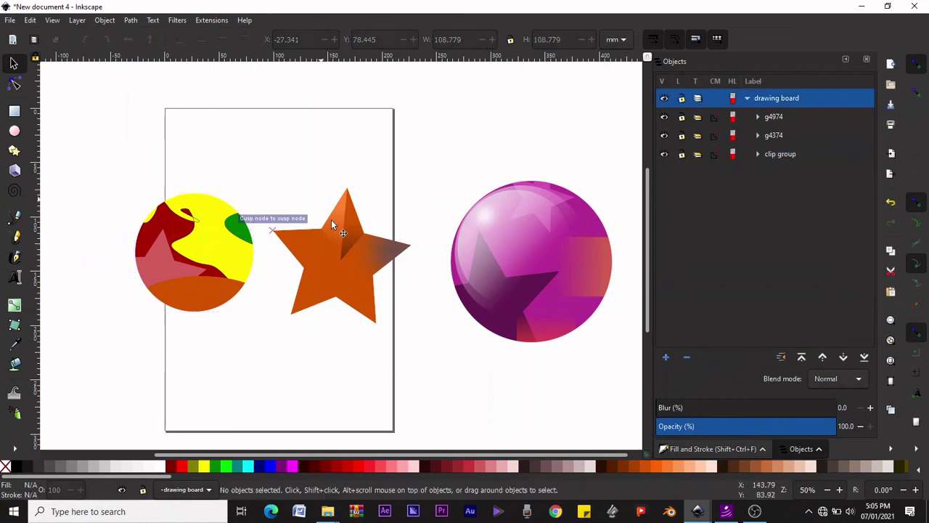
{"action": "scroll", "coordinate": [519, 258], "scroll_direction": "up", "scroll_amount": 2}
{"action": "scroll", "coordinate": [517, 260], "scroll_direction": "down", "scroll_amount": 2}
{"action": "scroll", "coordinate": [541, 259], "scroll_direction": "up", "scroll_amount": 3}
{"action": "scroll", "coordinate": [469, 293], "scroll_direction": "down", "scroll_amount": 2}
{"action": "scroll", "coordinate": [607, 301], "scroll_direction": "up", "scroll_amount": 3}
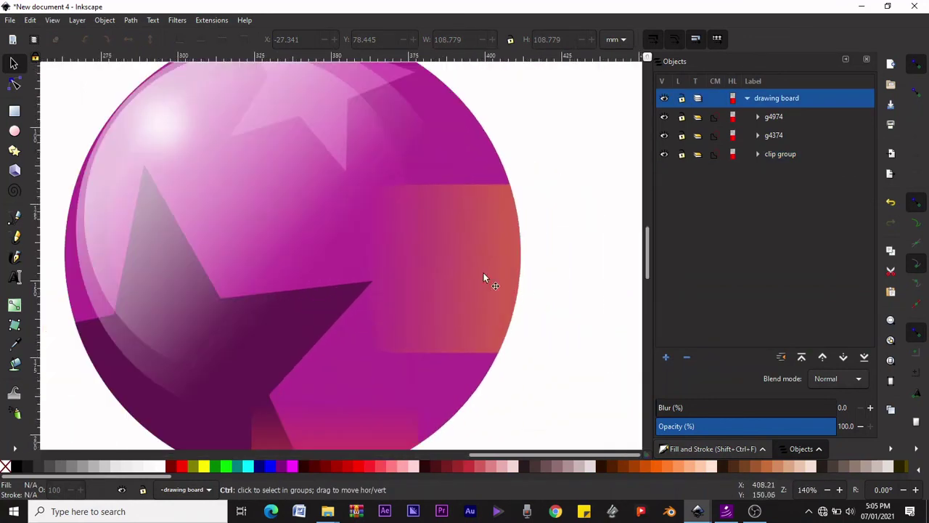
{"action": "scroll", "coordinate": [527, 291], "scroll_direction": "down", "scroll_amount": 2}
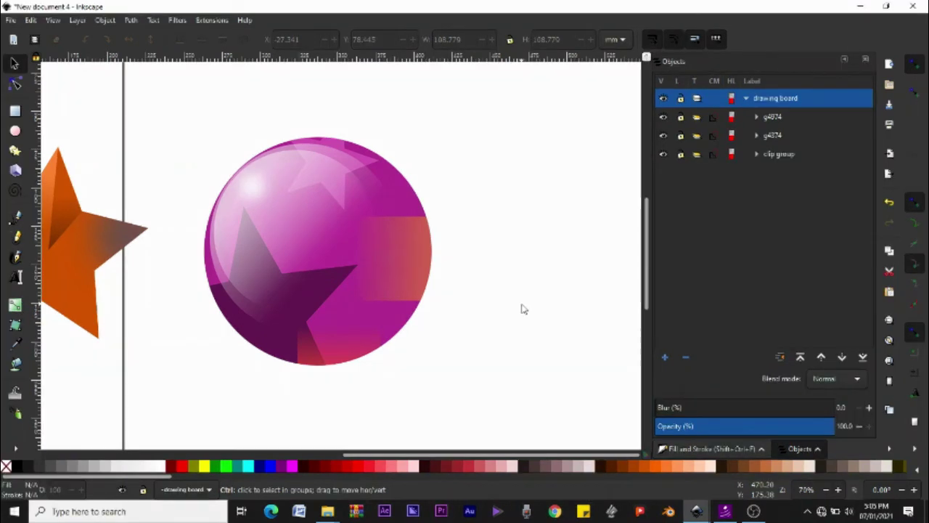